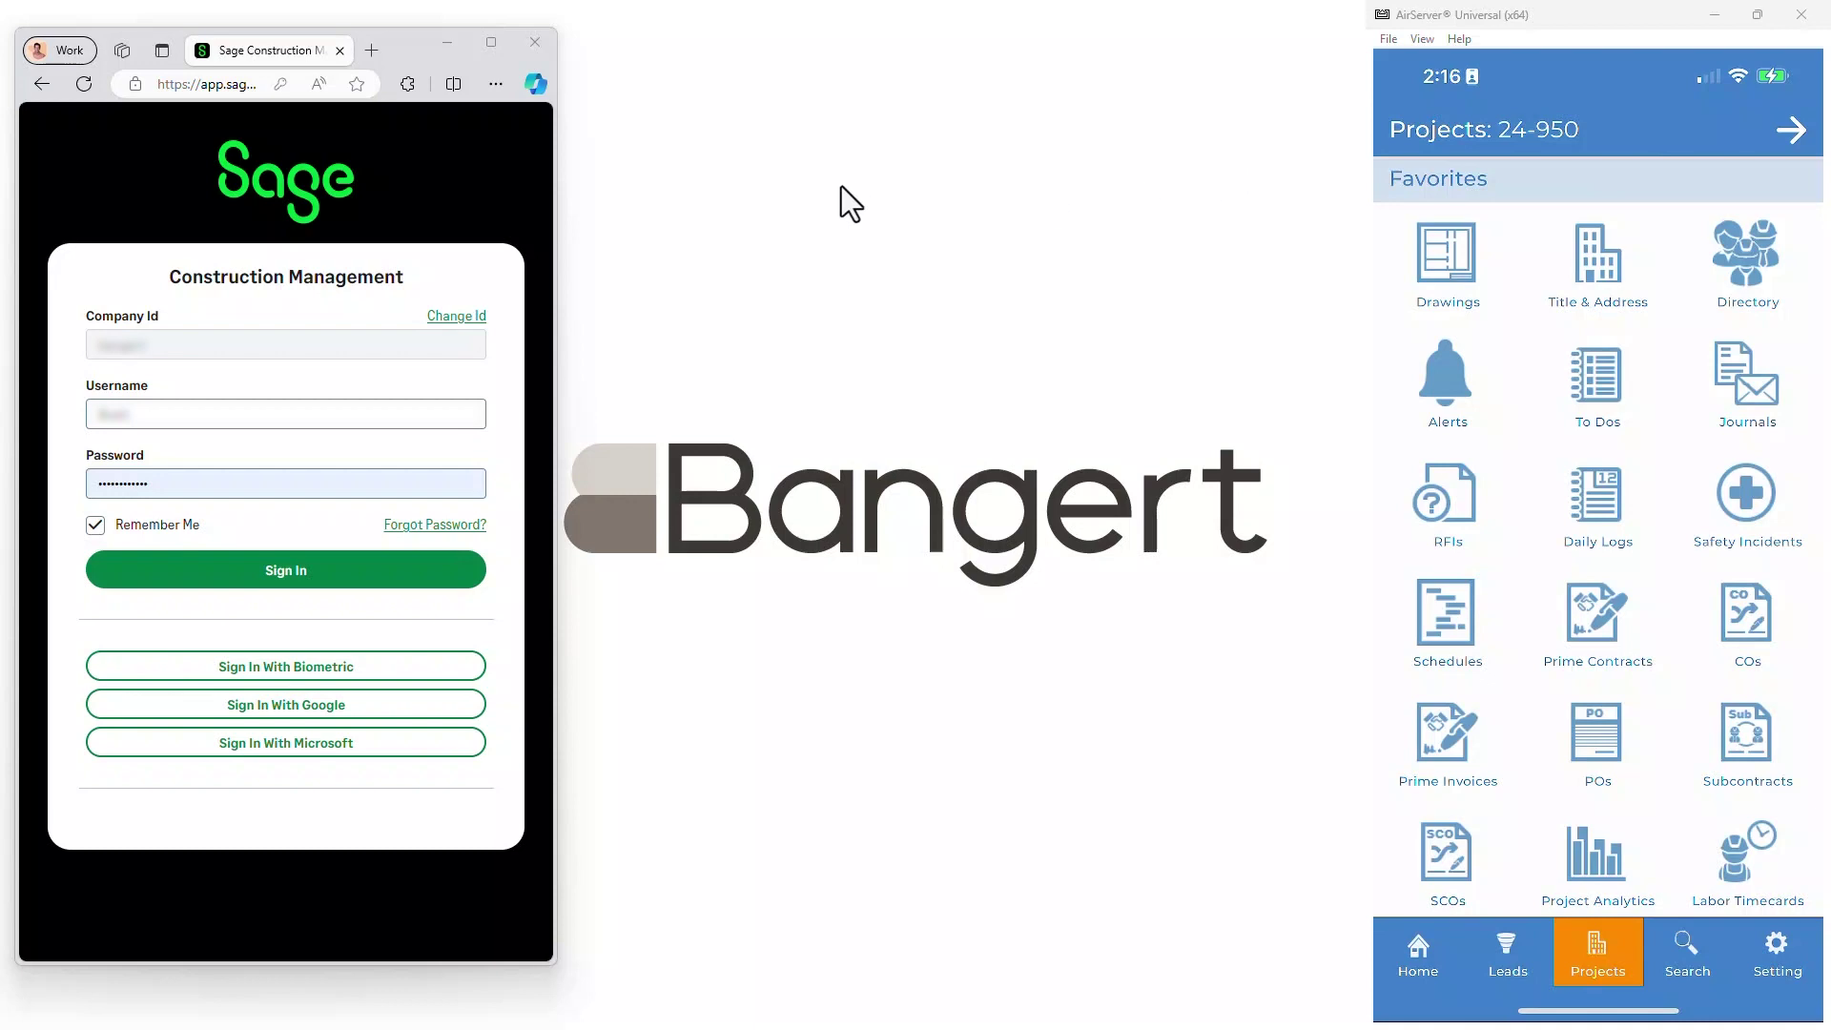
Maximize the browser window showing the pre-filled Sage sign-in page
left_click(492, 44)
Sign in, check the e-Sign documents, then open the RFI Due 008 alert from Alerts
left_click(896, 536)
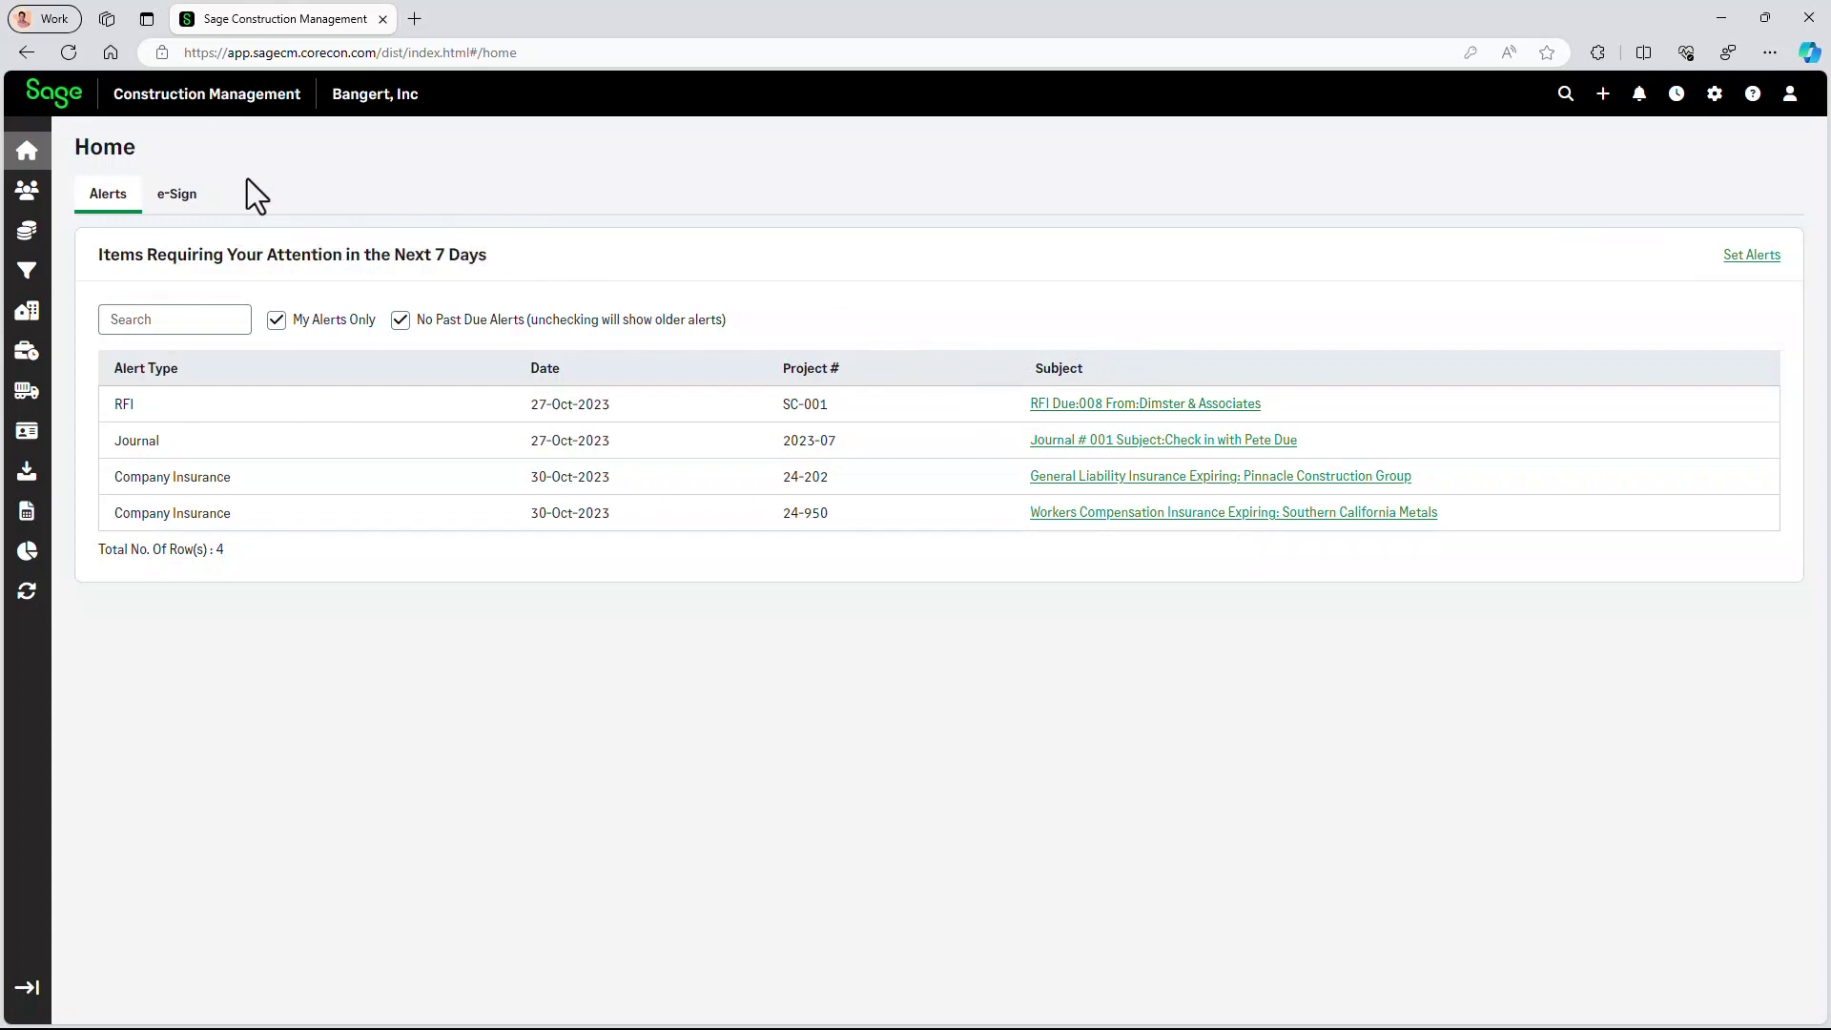
left_click(175, 196)
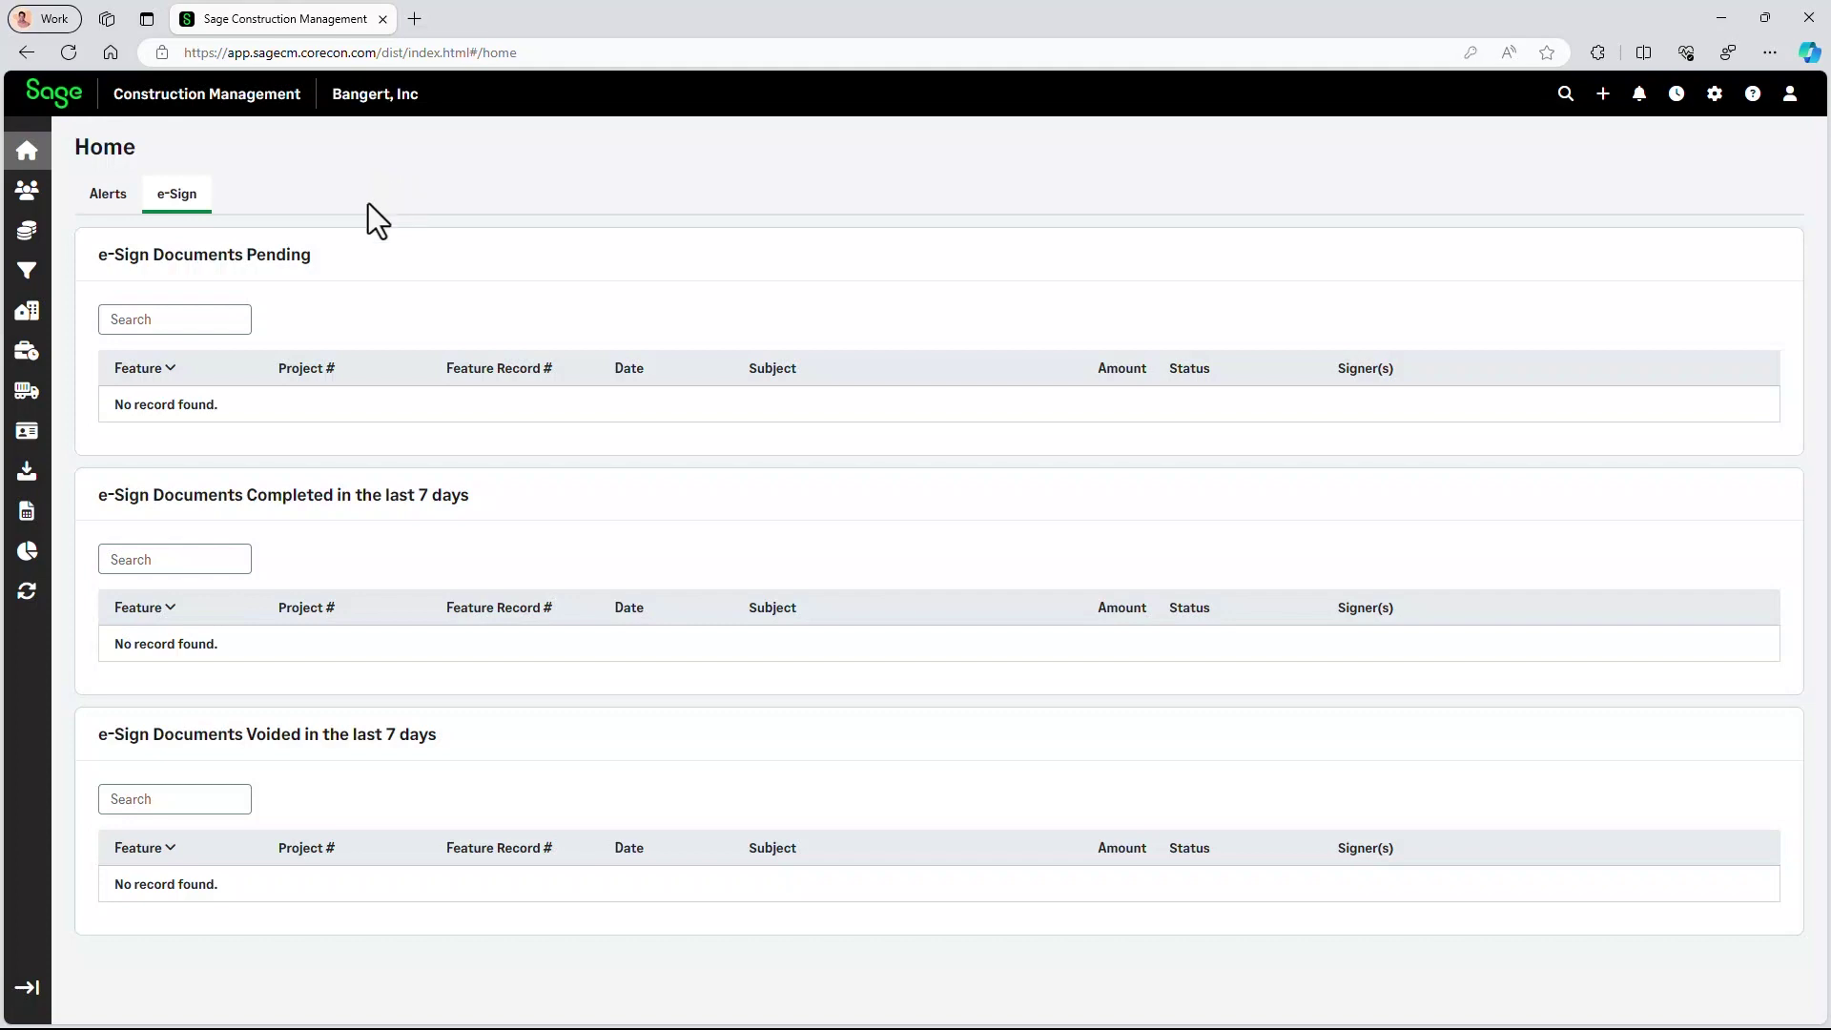
left_click(110, 200)
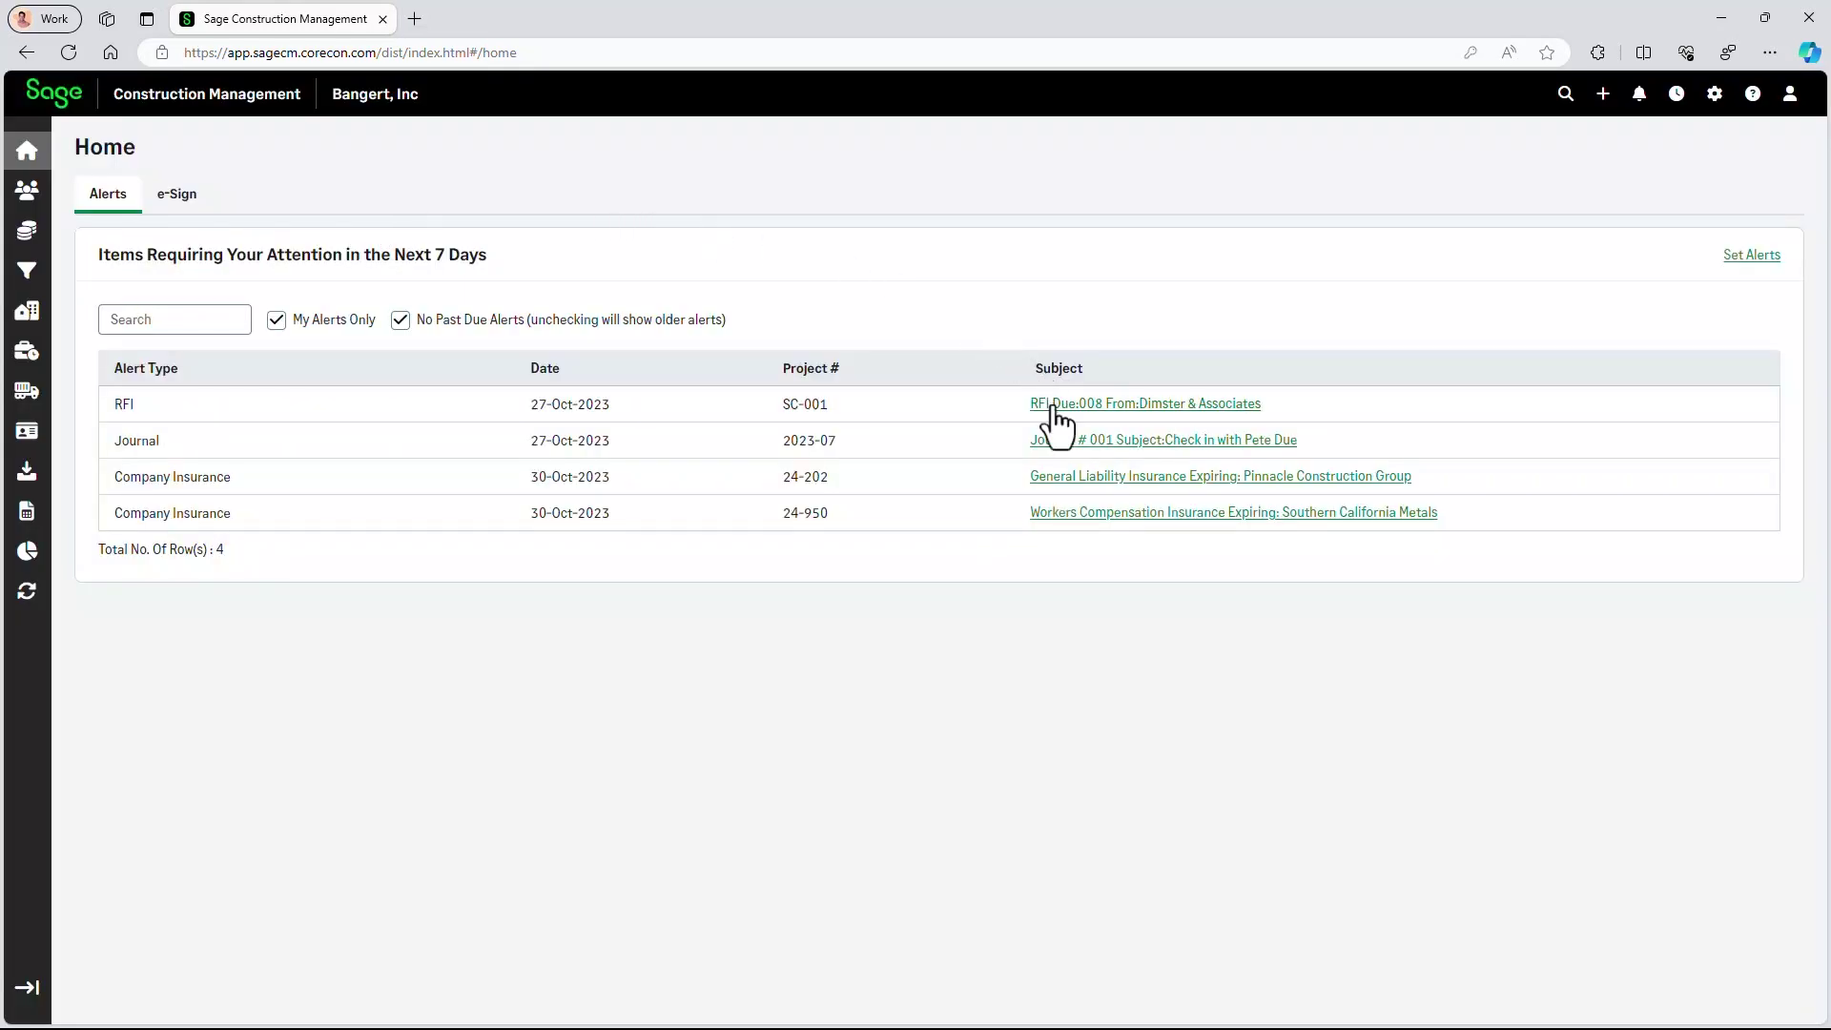
left_click(1055, 404)
Open RFI # 008 in a new tab, review its details, and show its Actions list
left_click(1001, 175)
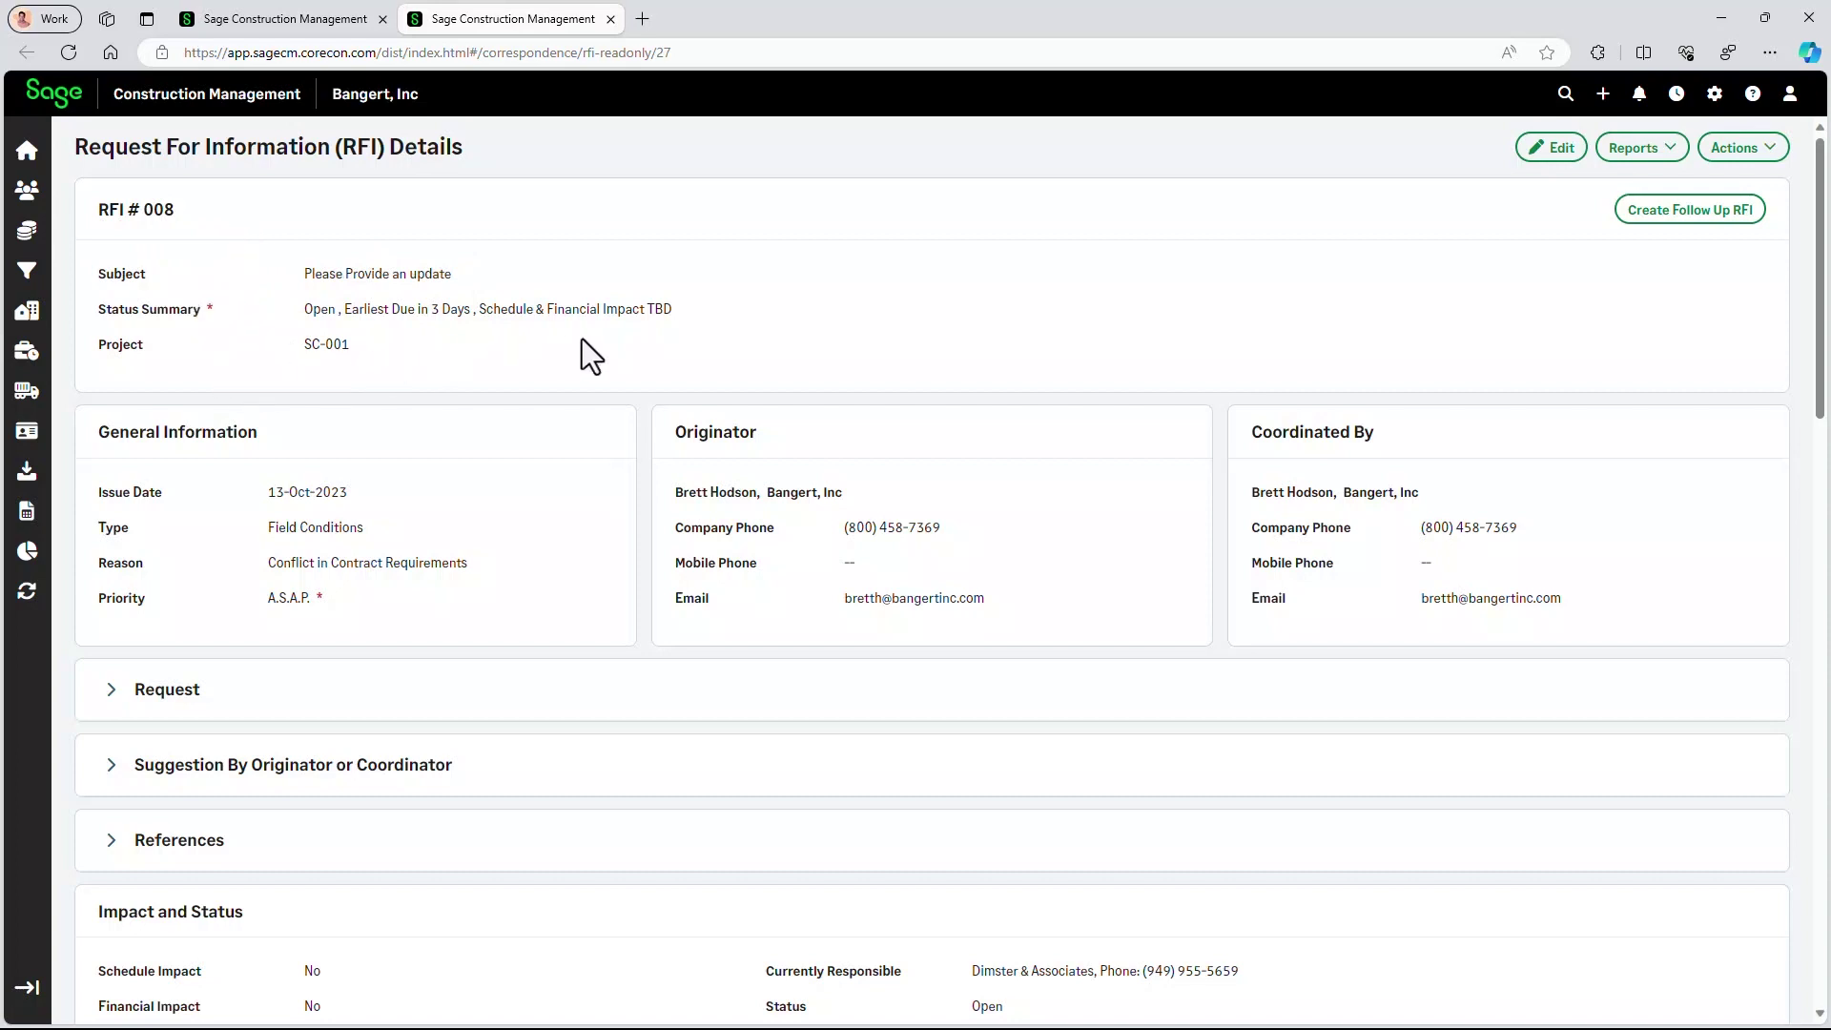
scroll(536, 336, "down", 4)
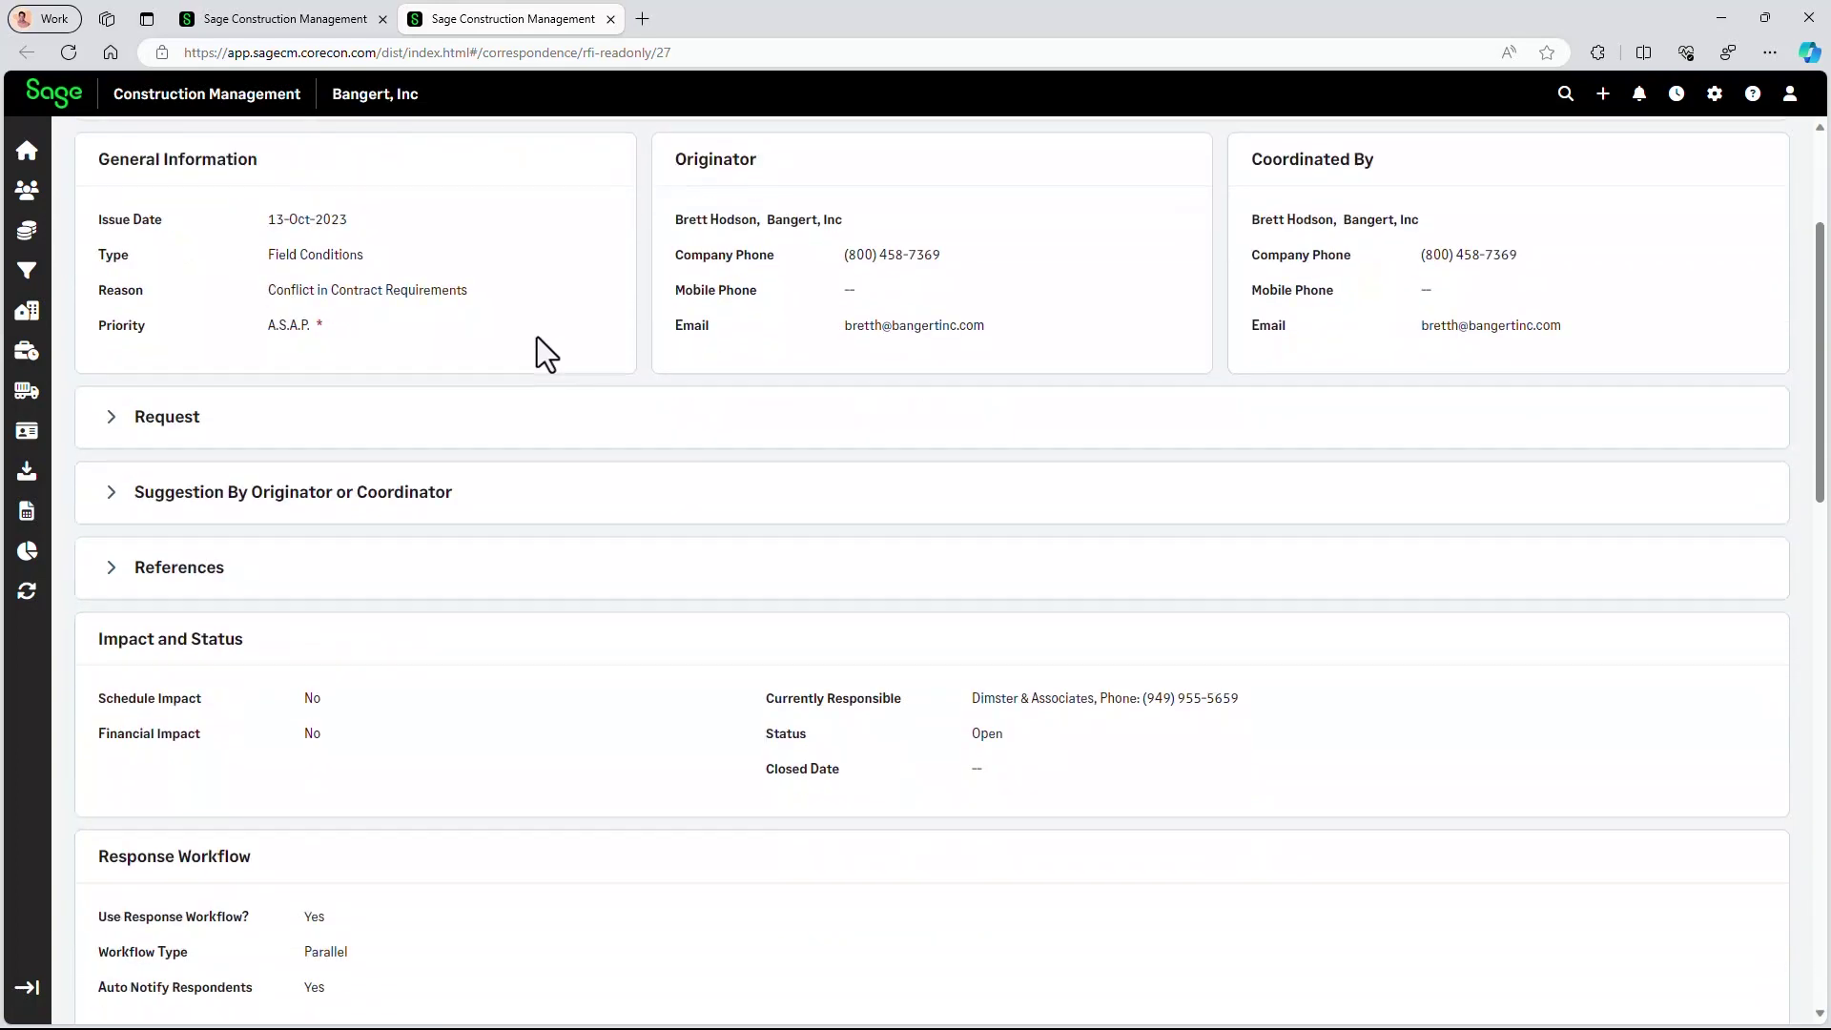
scroll(536, 336, "down", 5)
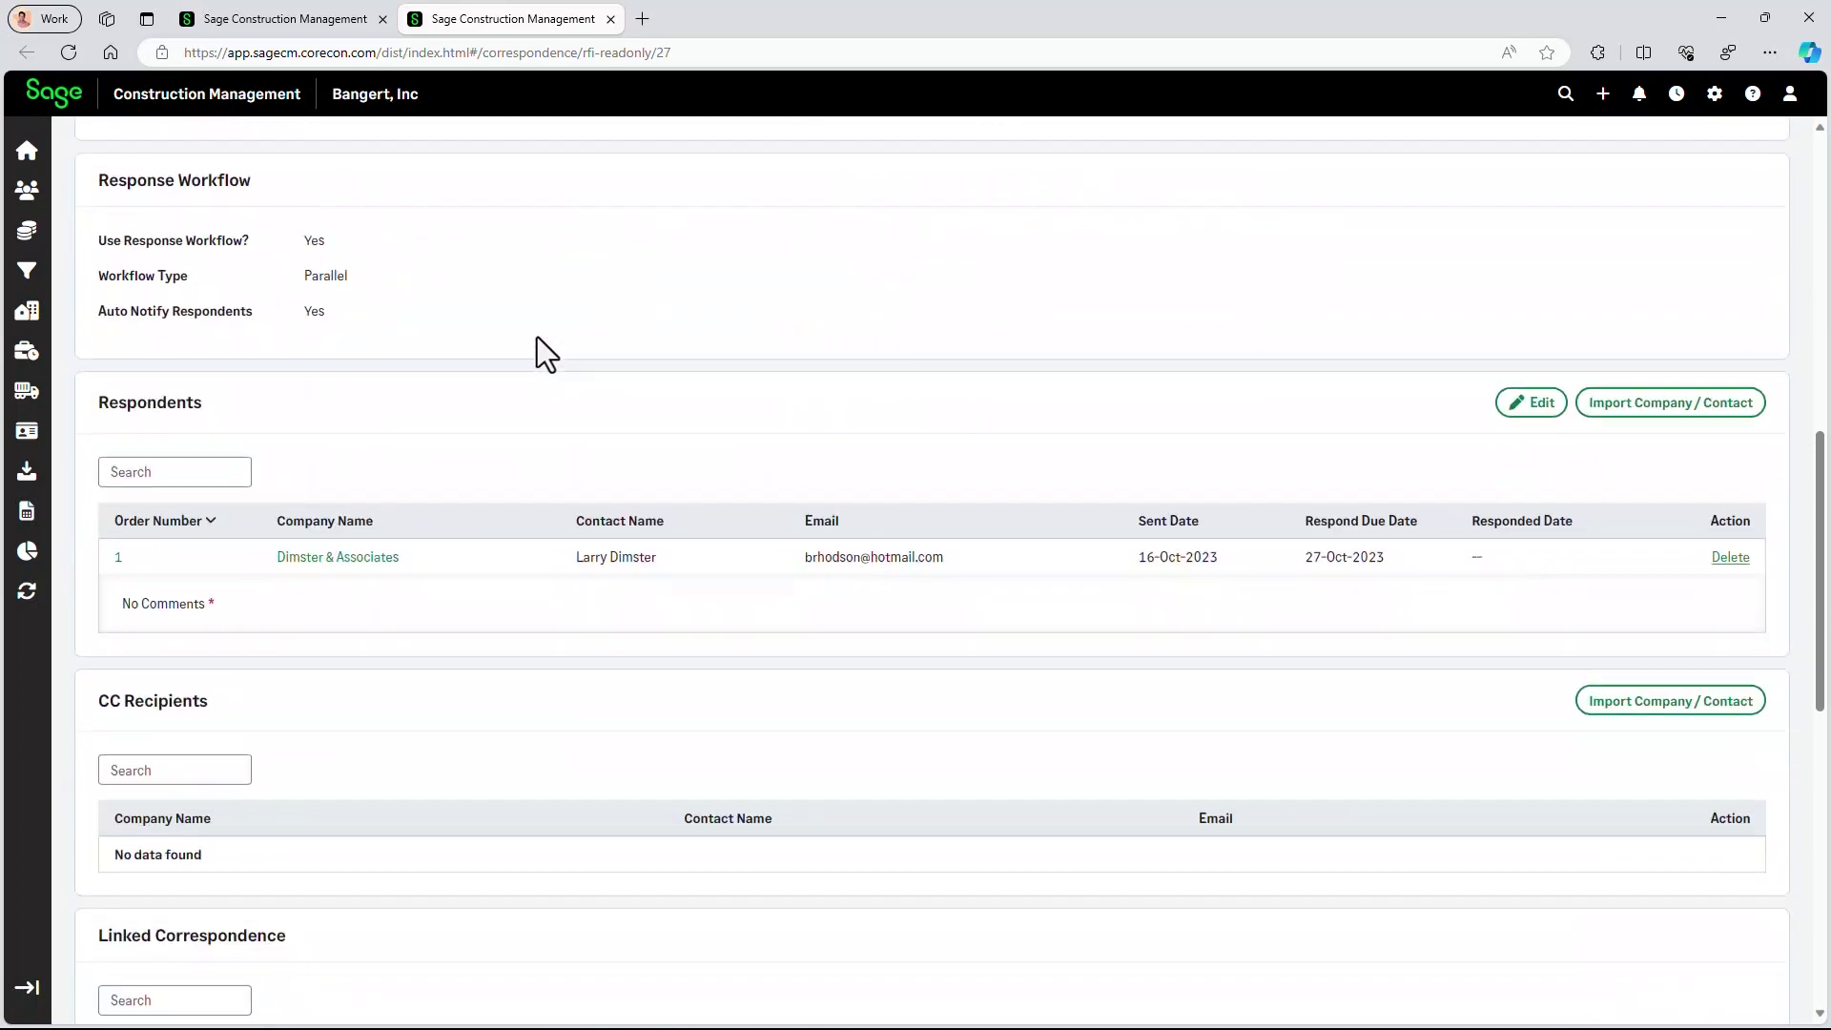
scroll(494, 353, "down", 3)
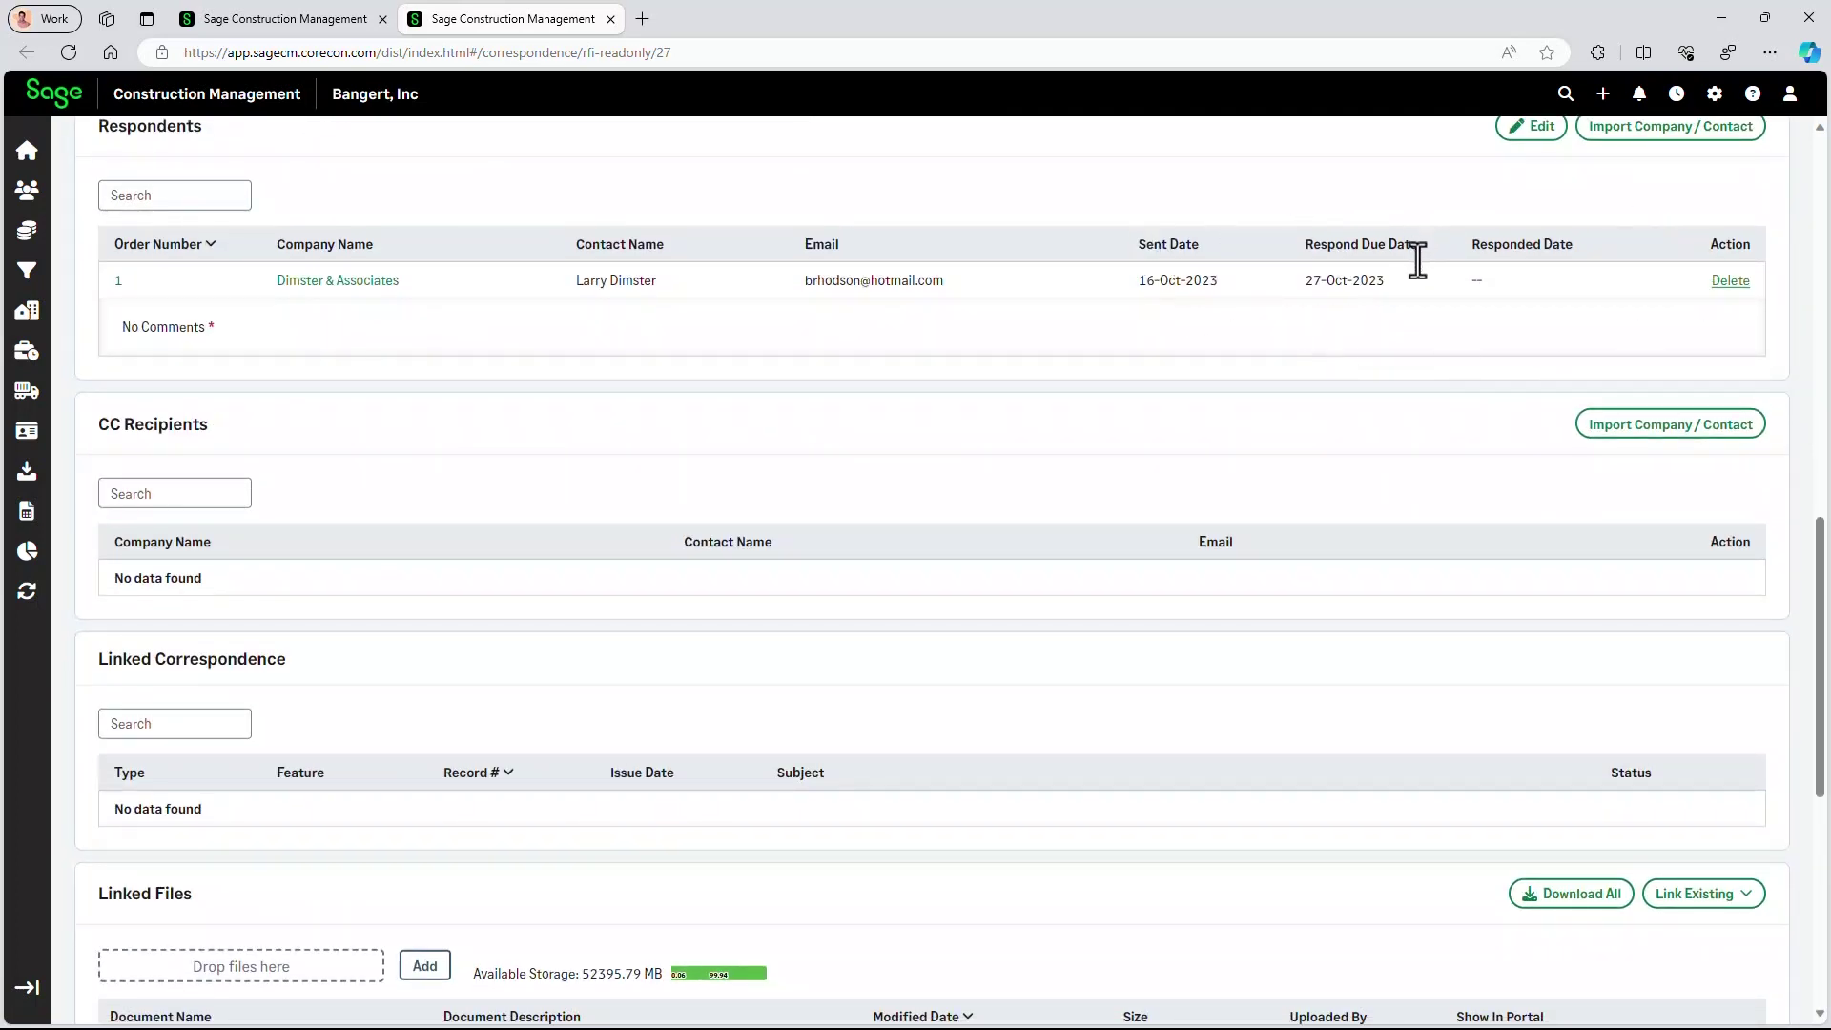
scroll(1418, 259, "up", 12)
scroll(1418, 260, "up", 1)
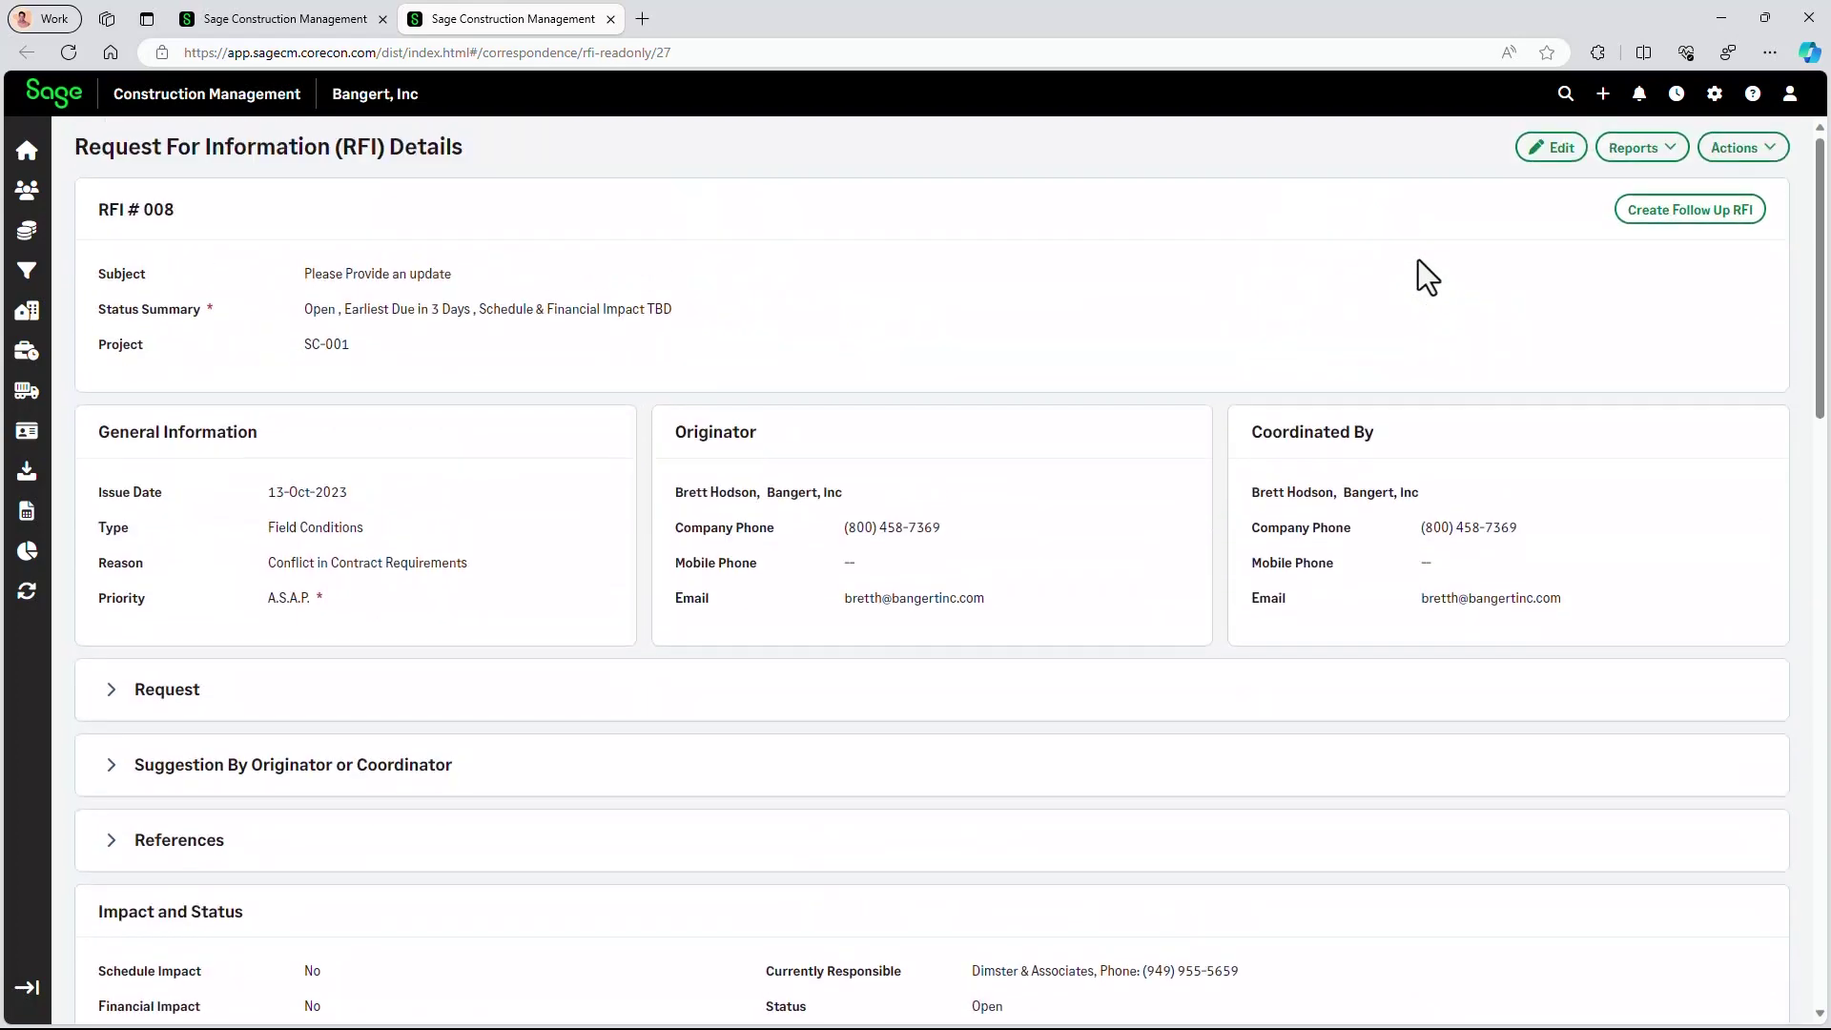
left_click(1759, 143)
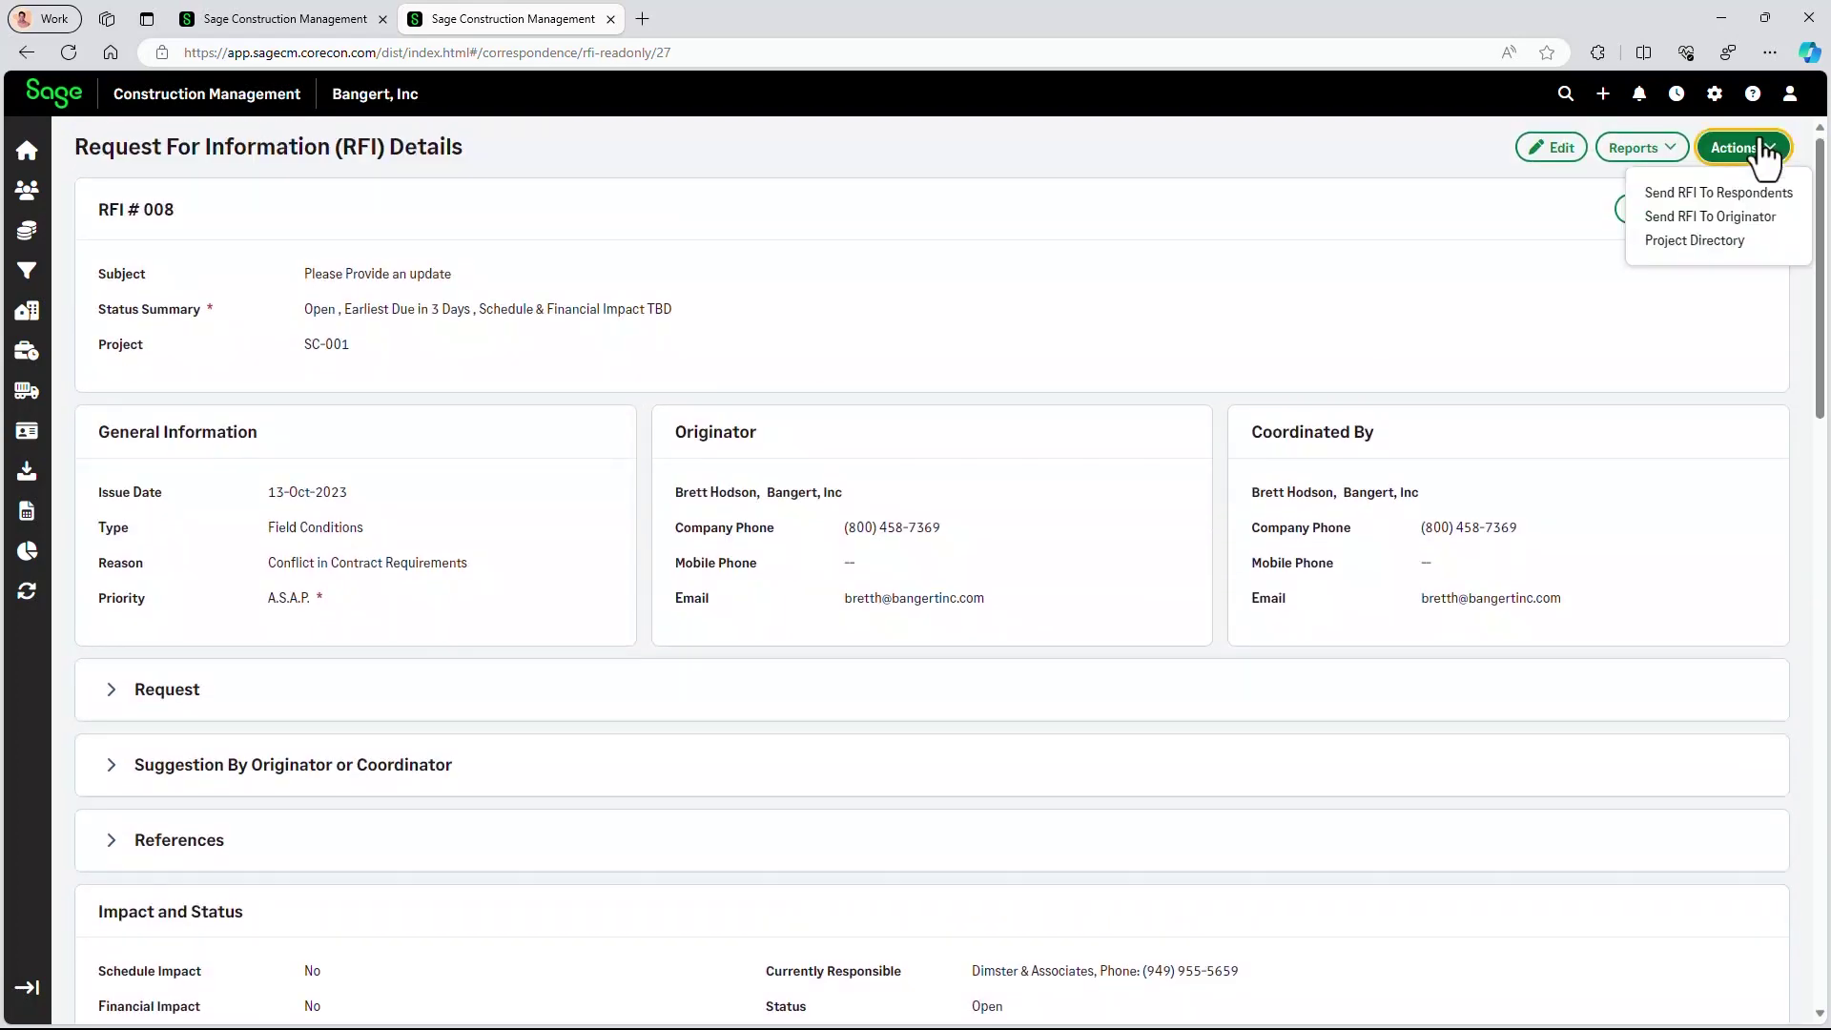
Prepare RFI 008's Default-template email, prefixing the subject with 'PLEASE ANSWER THIS NOW ASAP'
left_click(1665, 202)
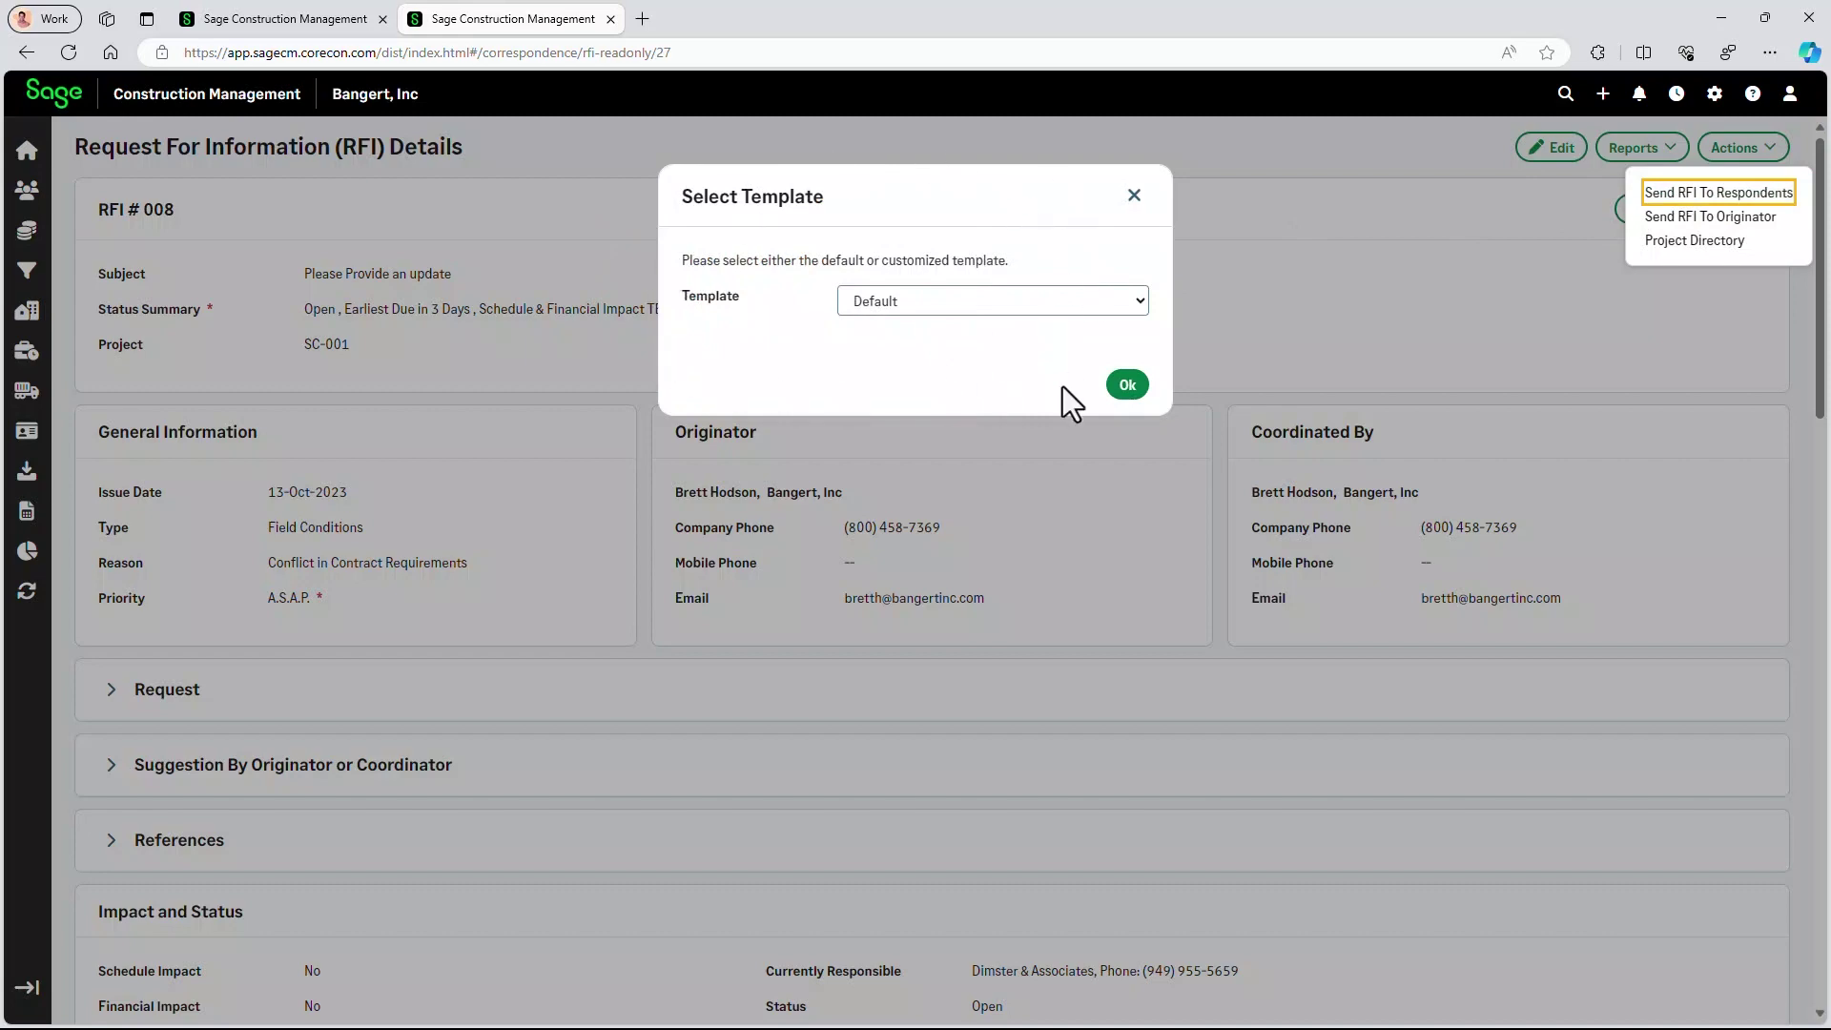
left_click(1126, 387)
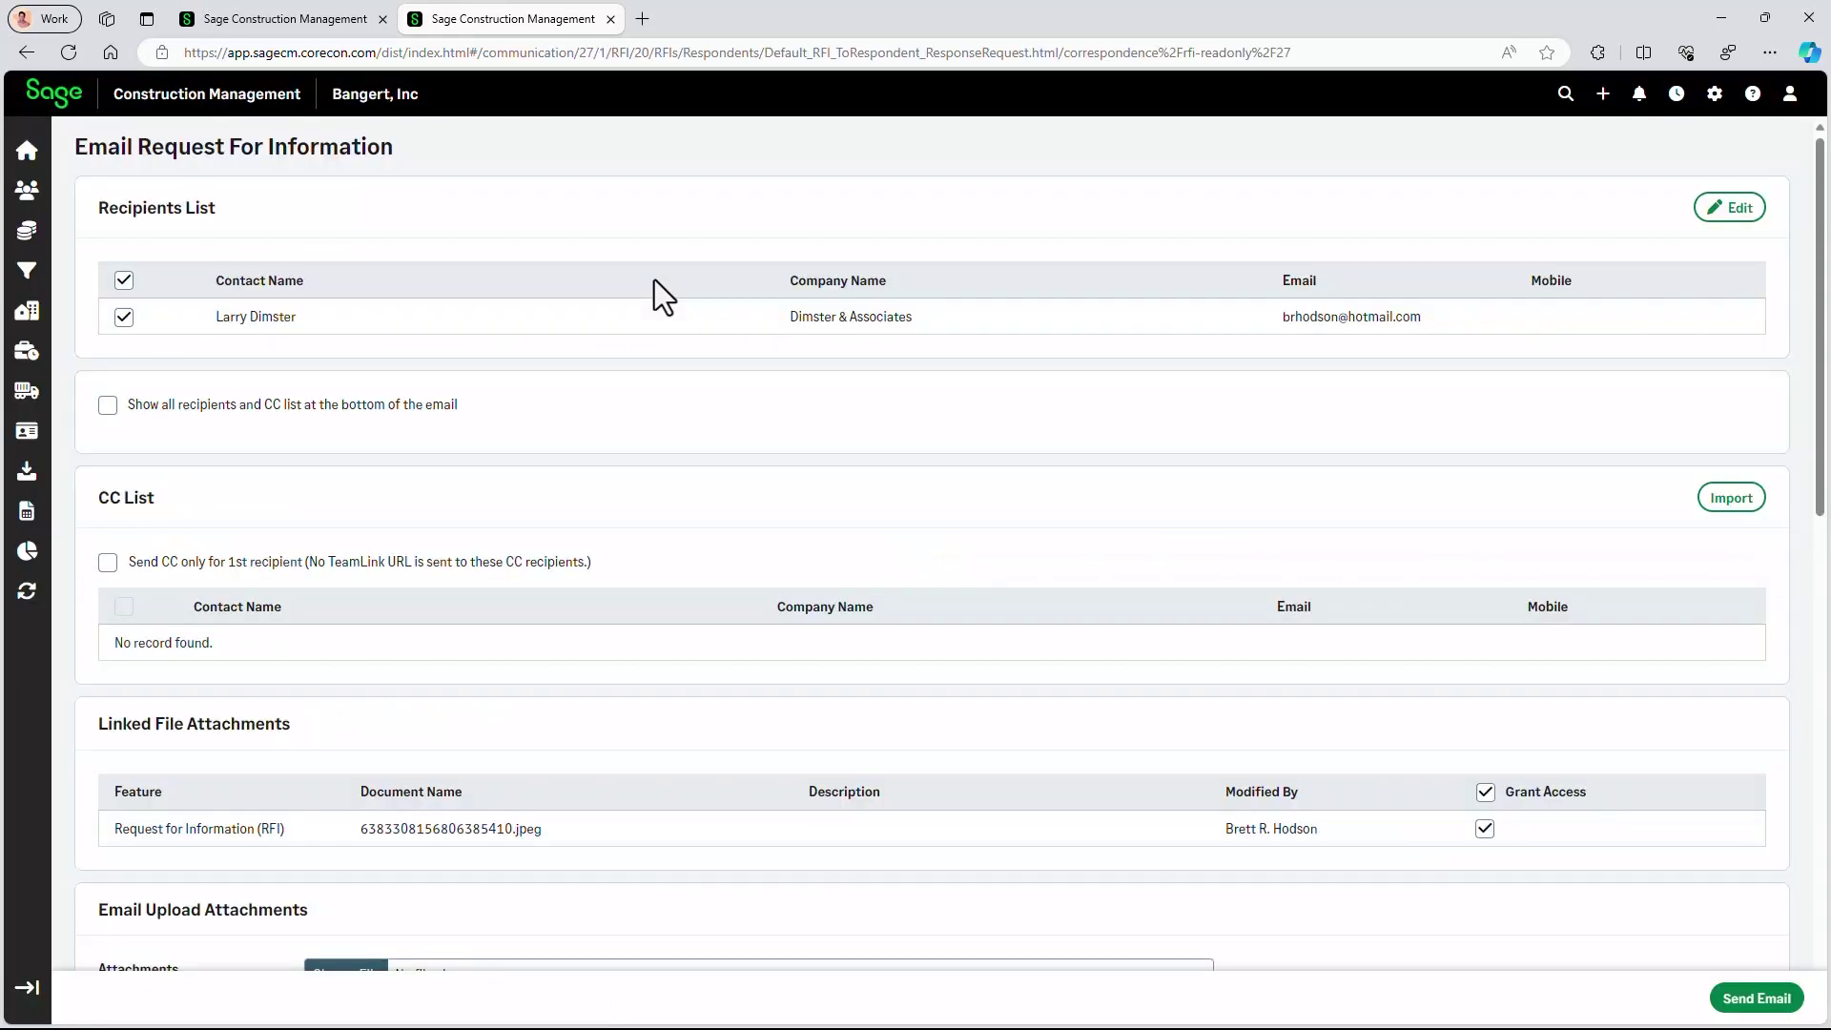
scroll(589, 323, "down", 6)
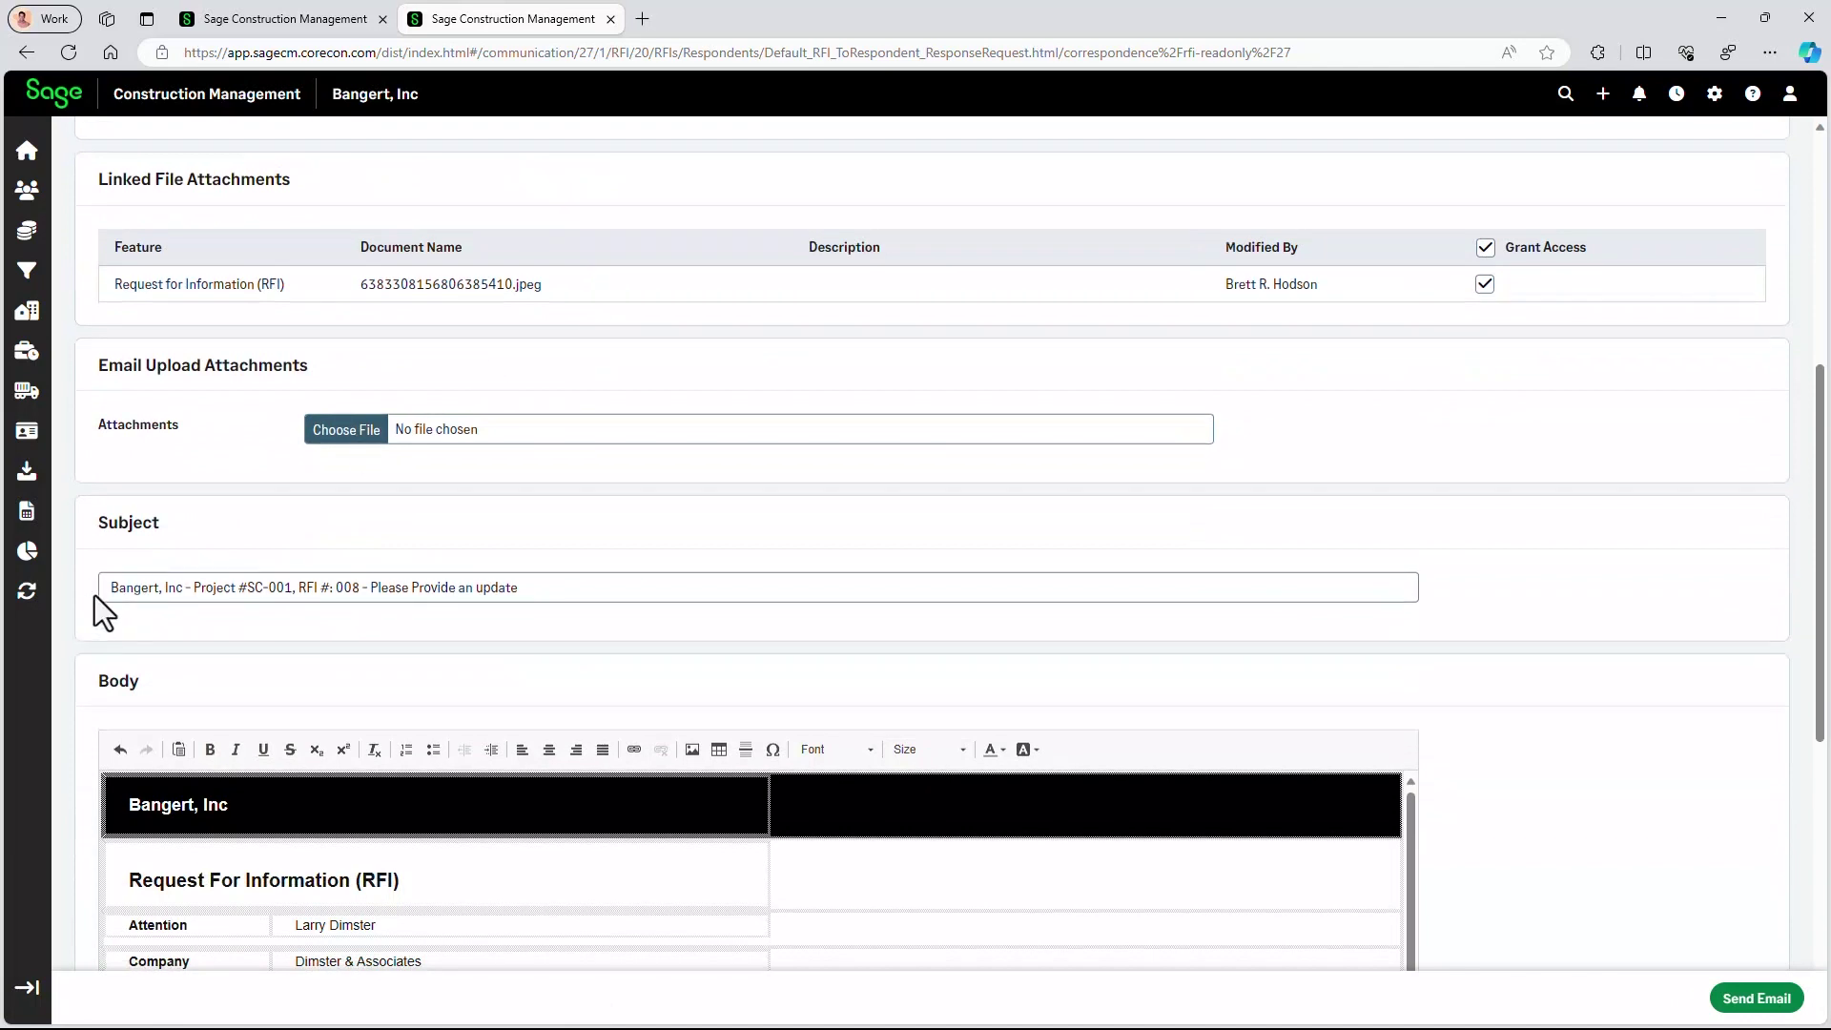
left_click(103, 588)
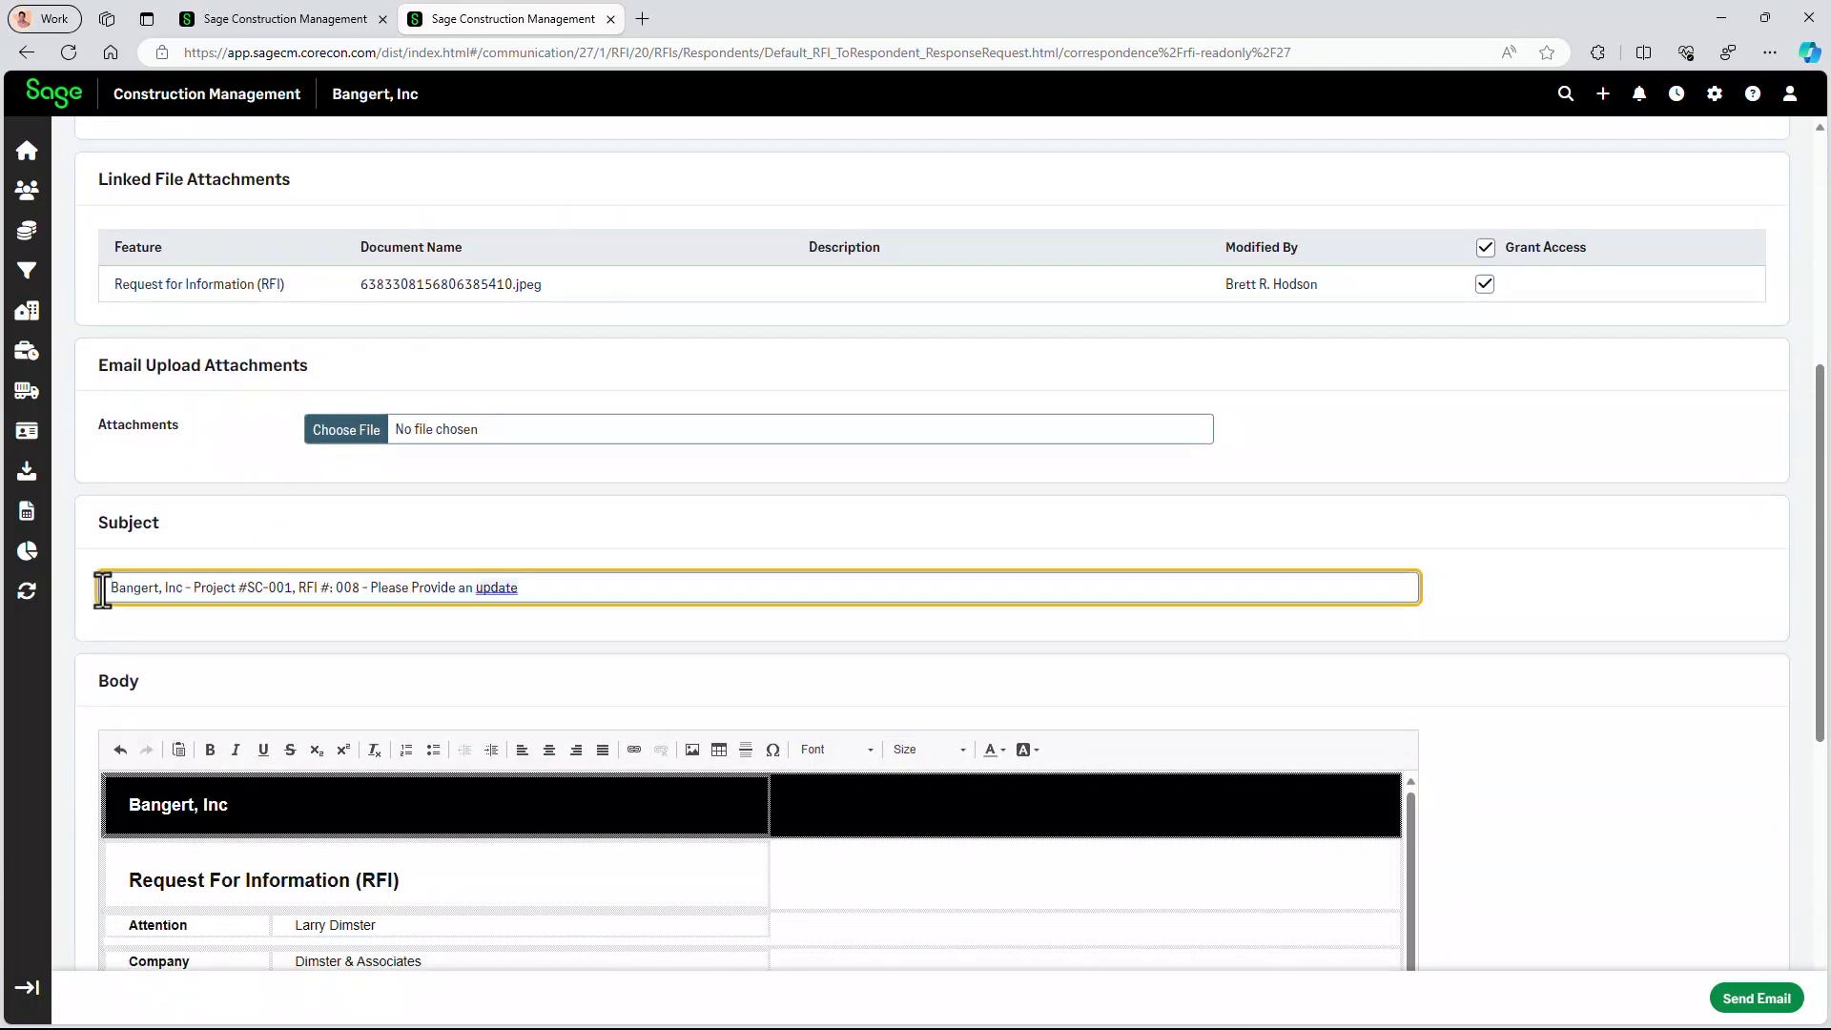
type("PLEASE ASN")
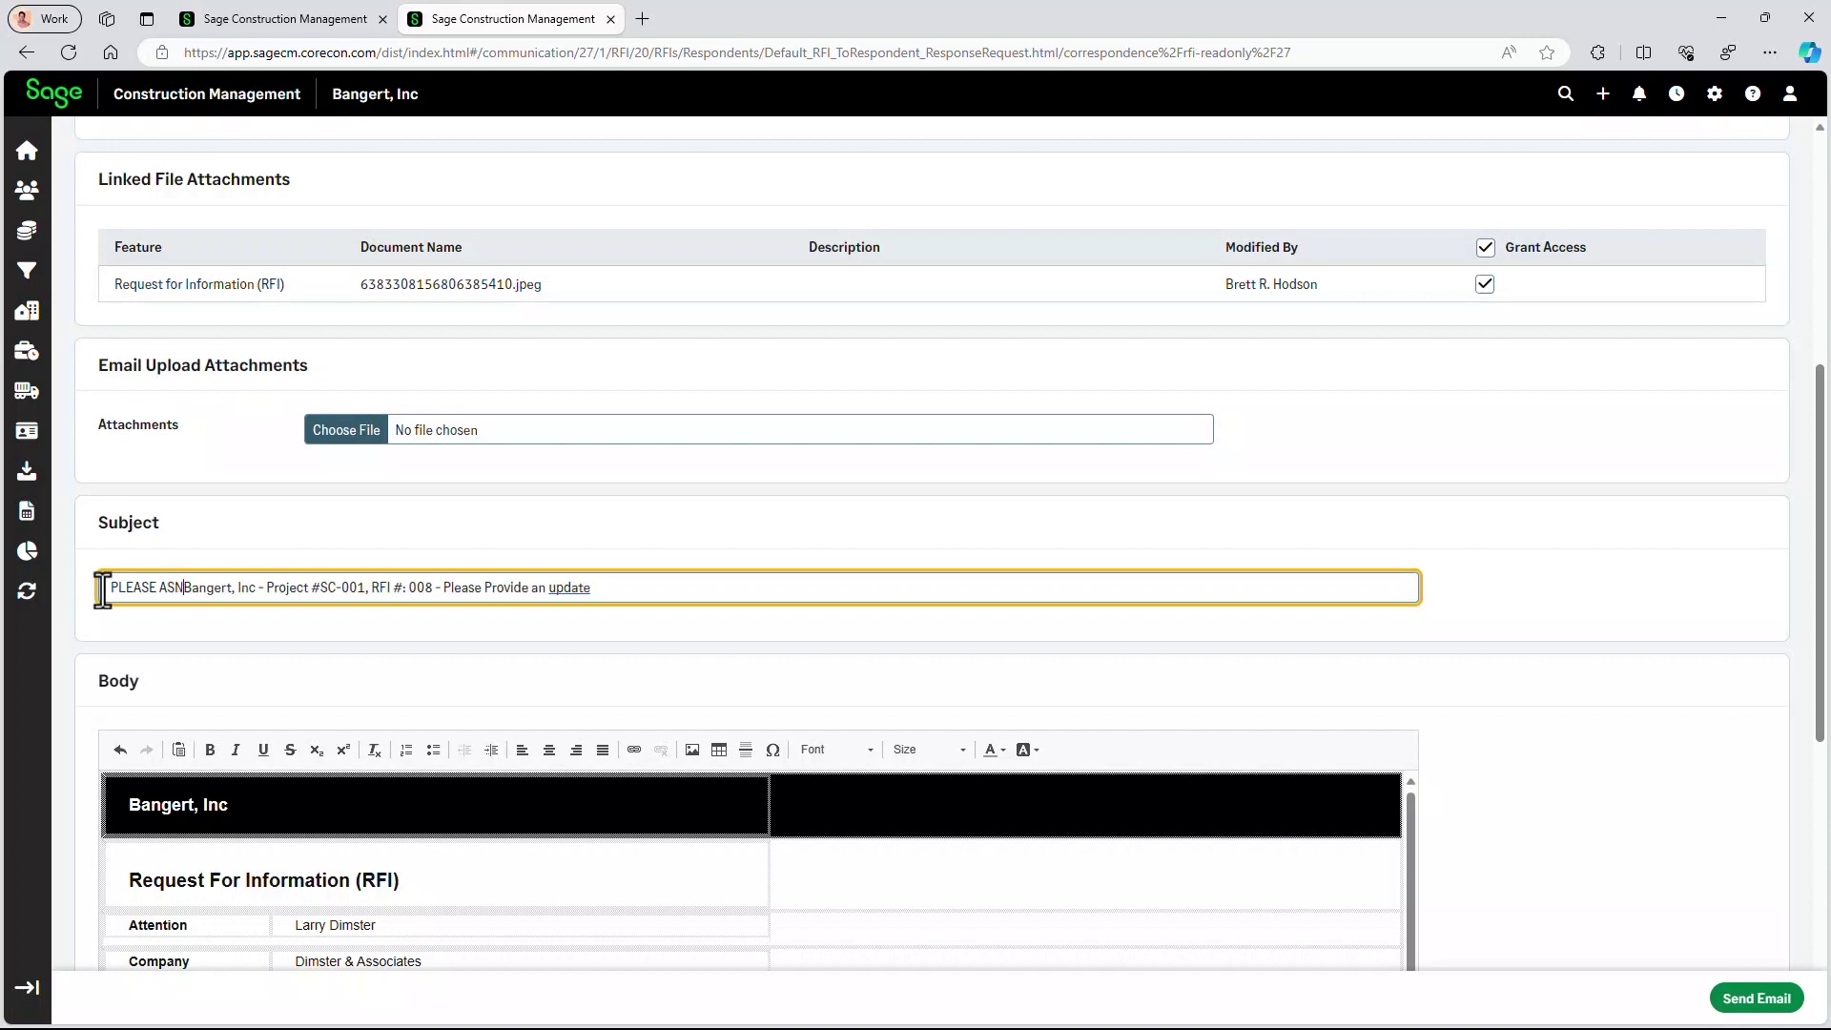
key("BackSpace")
key("BackSpace")
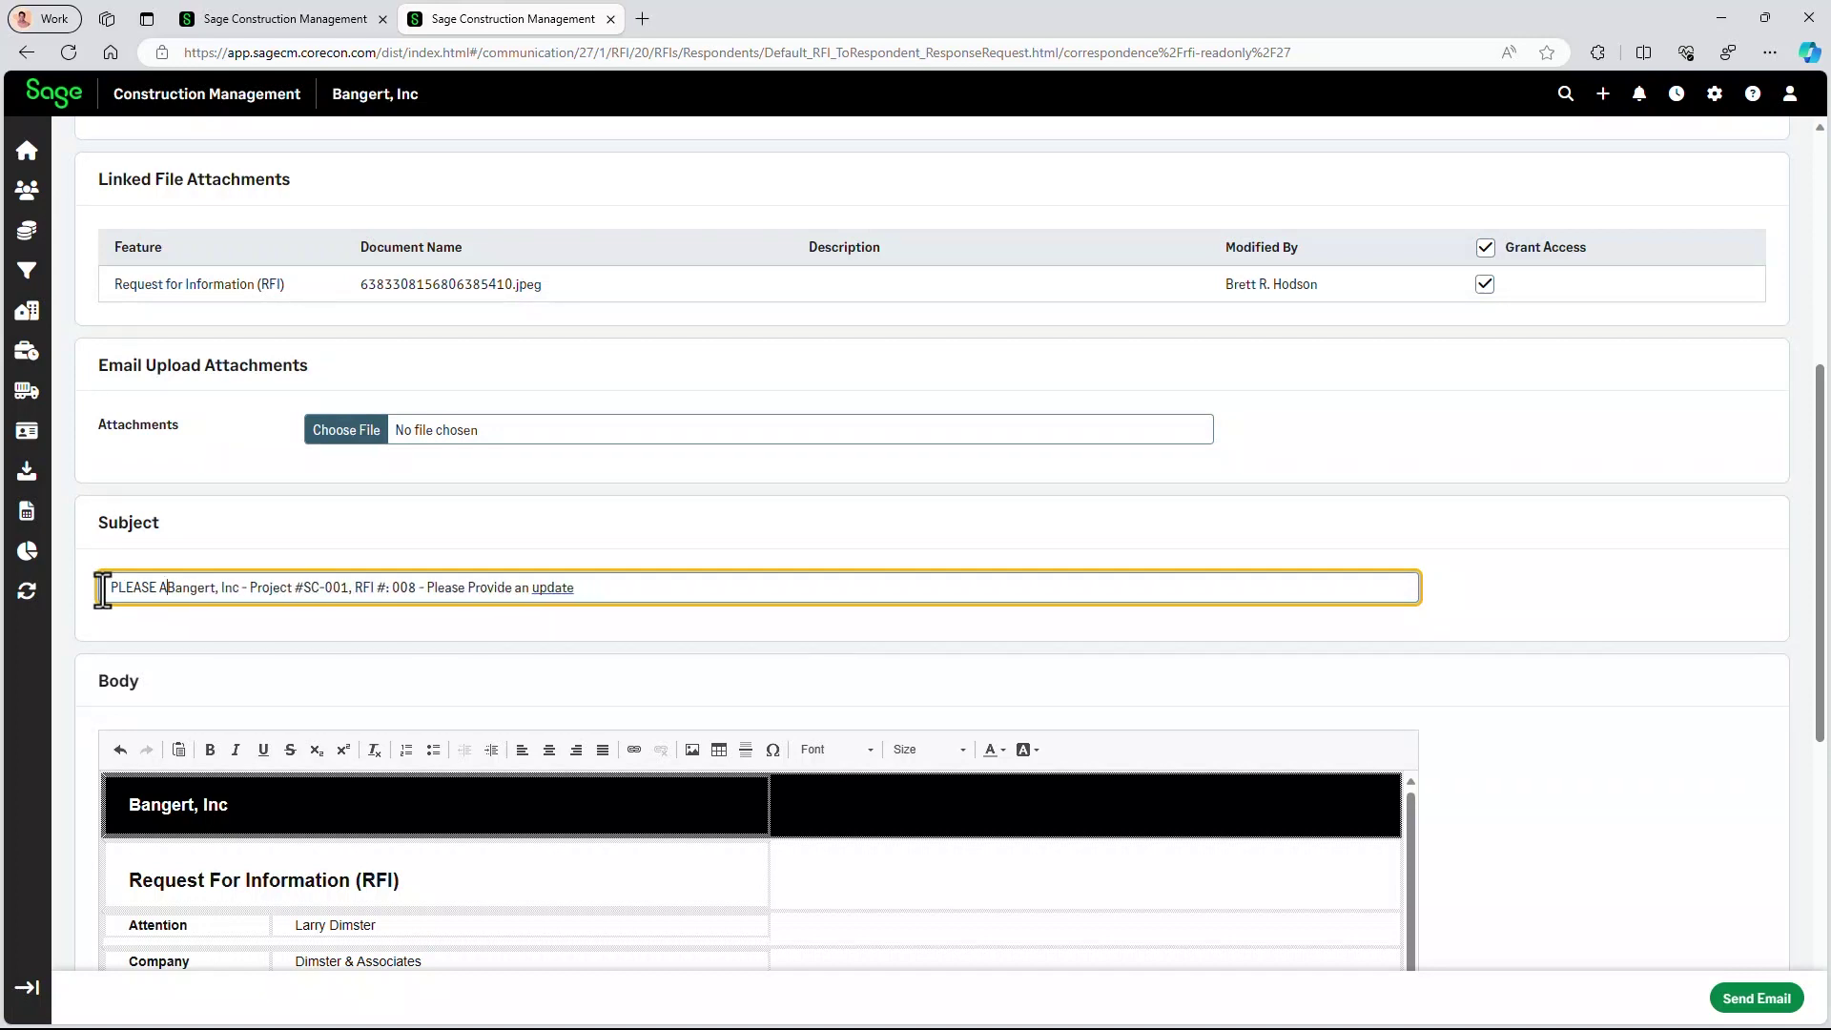
type("NSWER THIS")
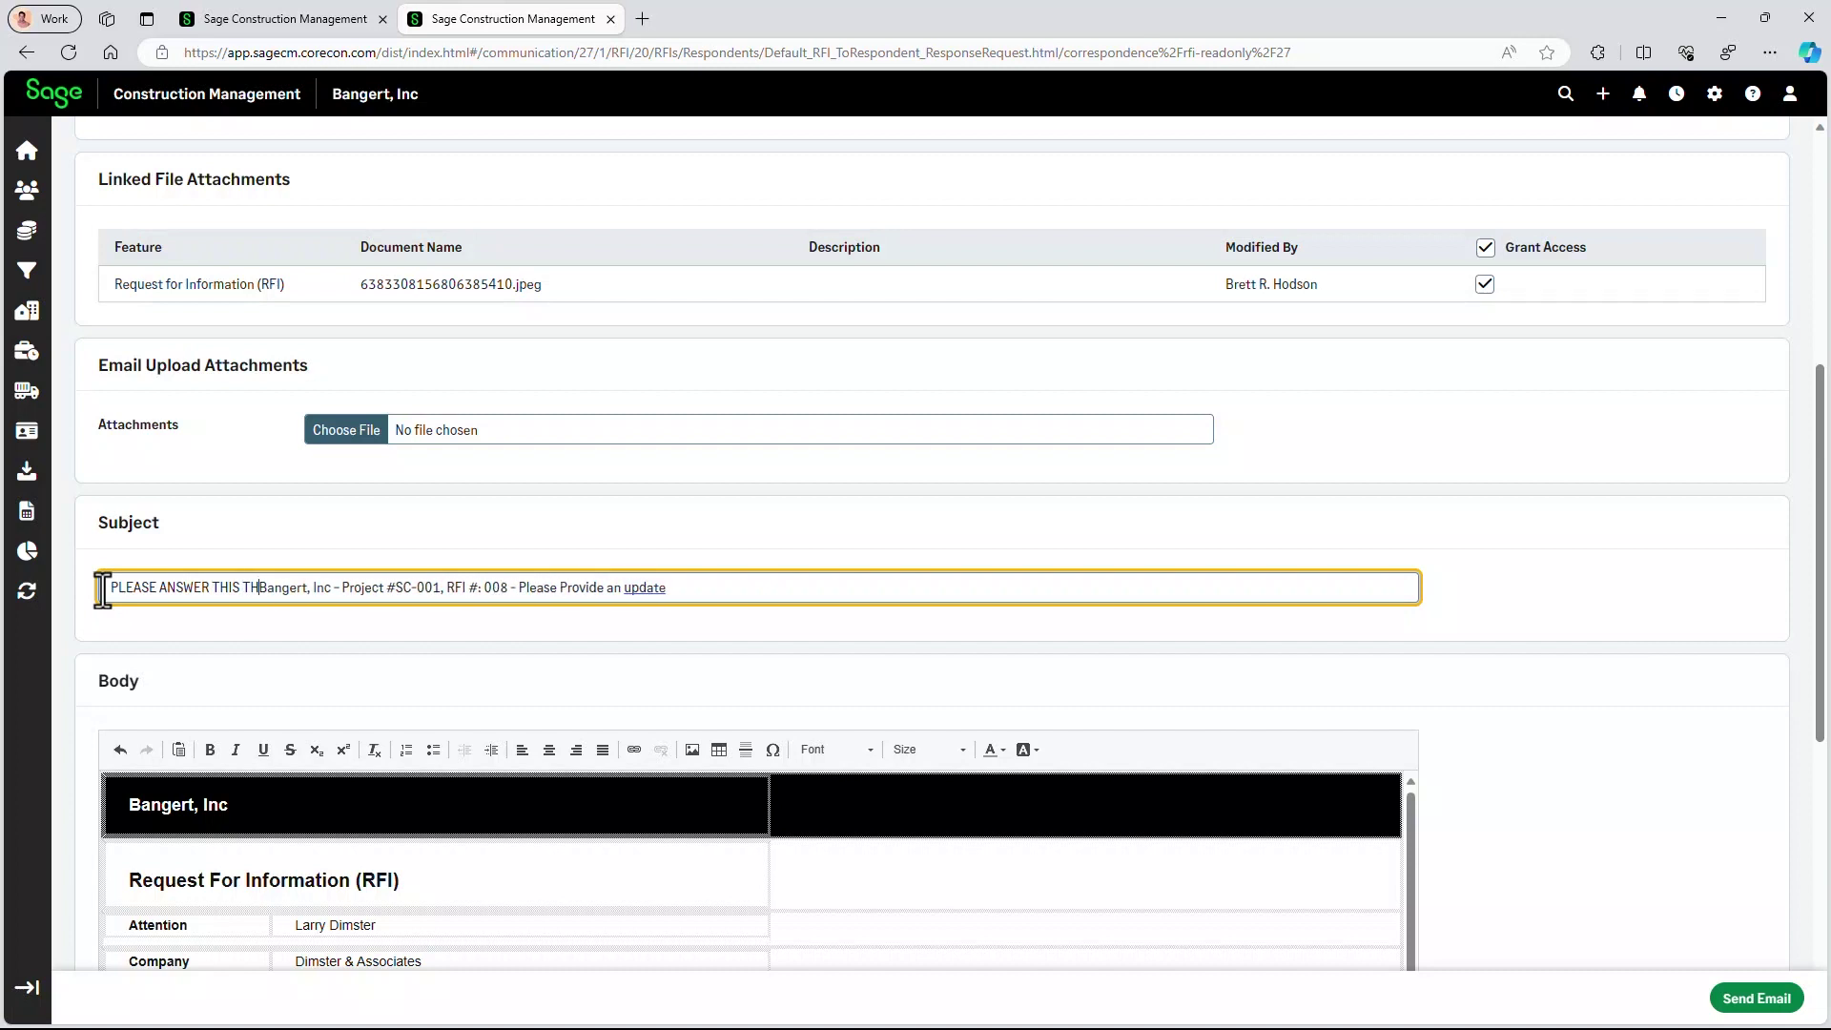
type(" NOW ASAP !")
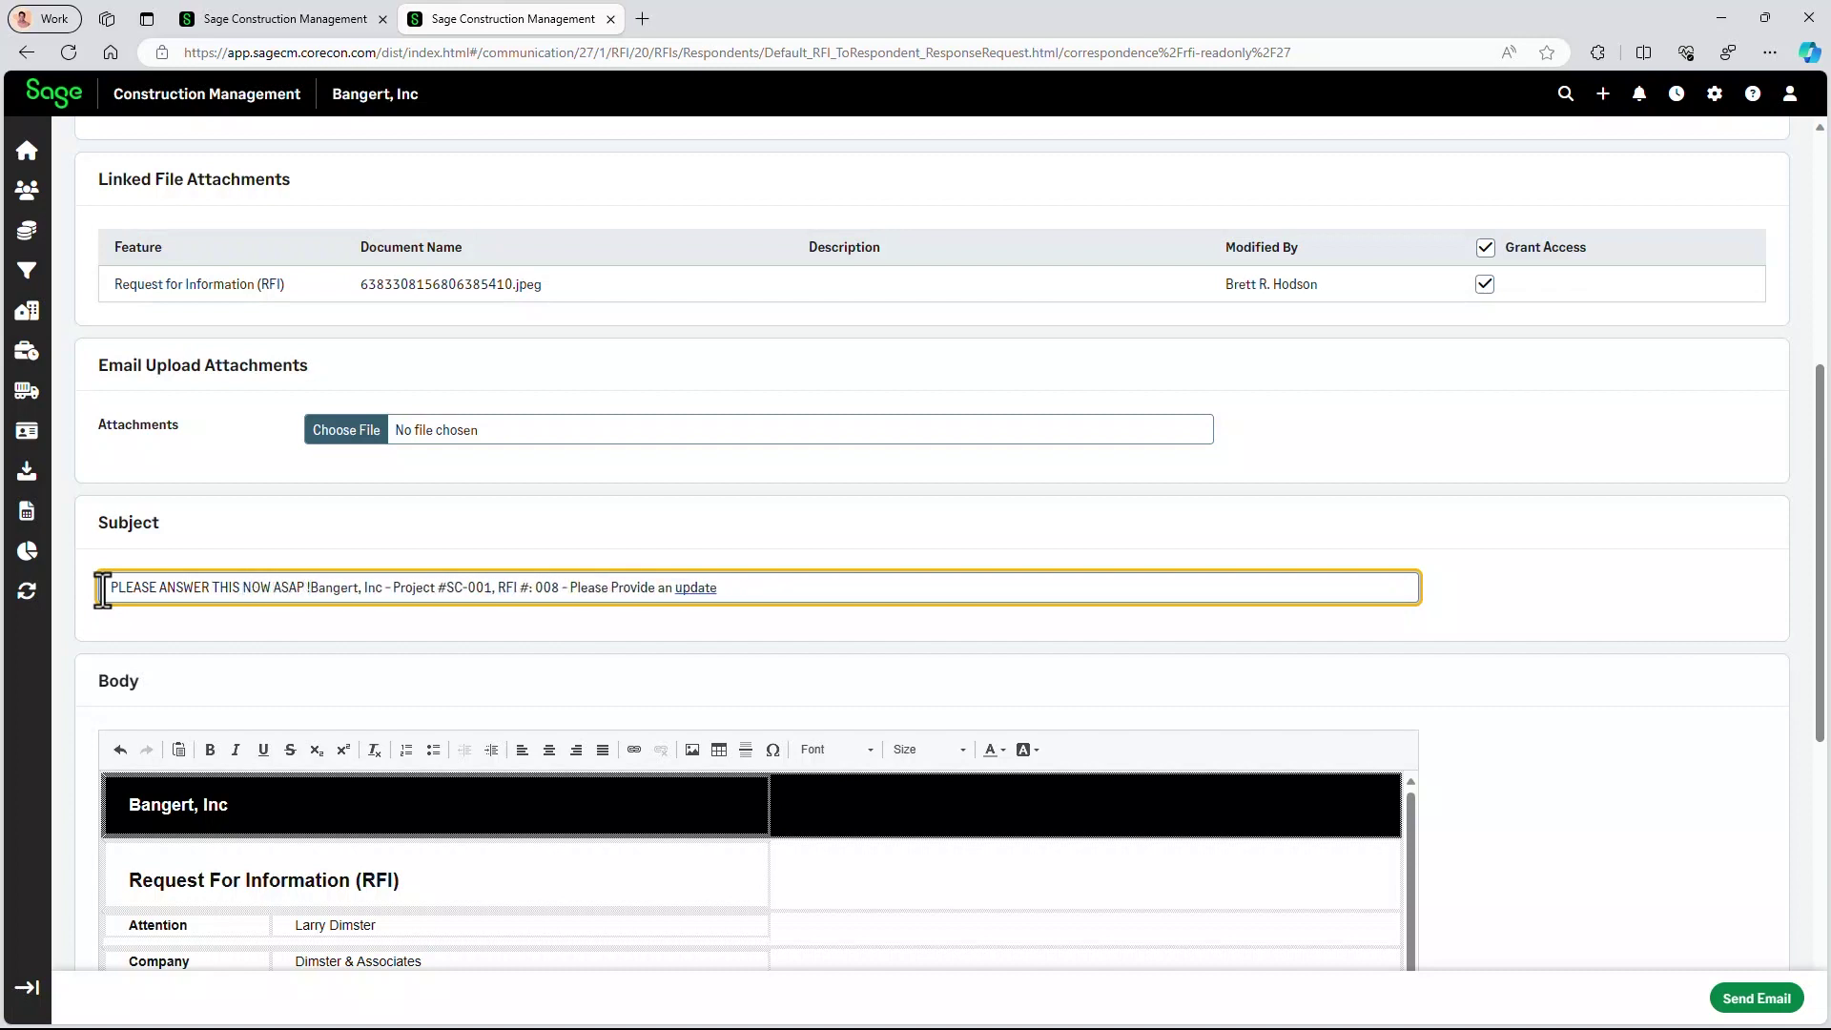
Send the RFI email to Dimster & Associates and dismiss the sent confirmation
left_click(1732, 998)
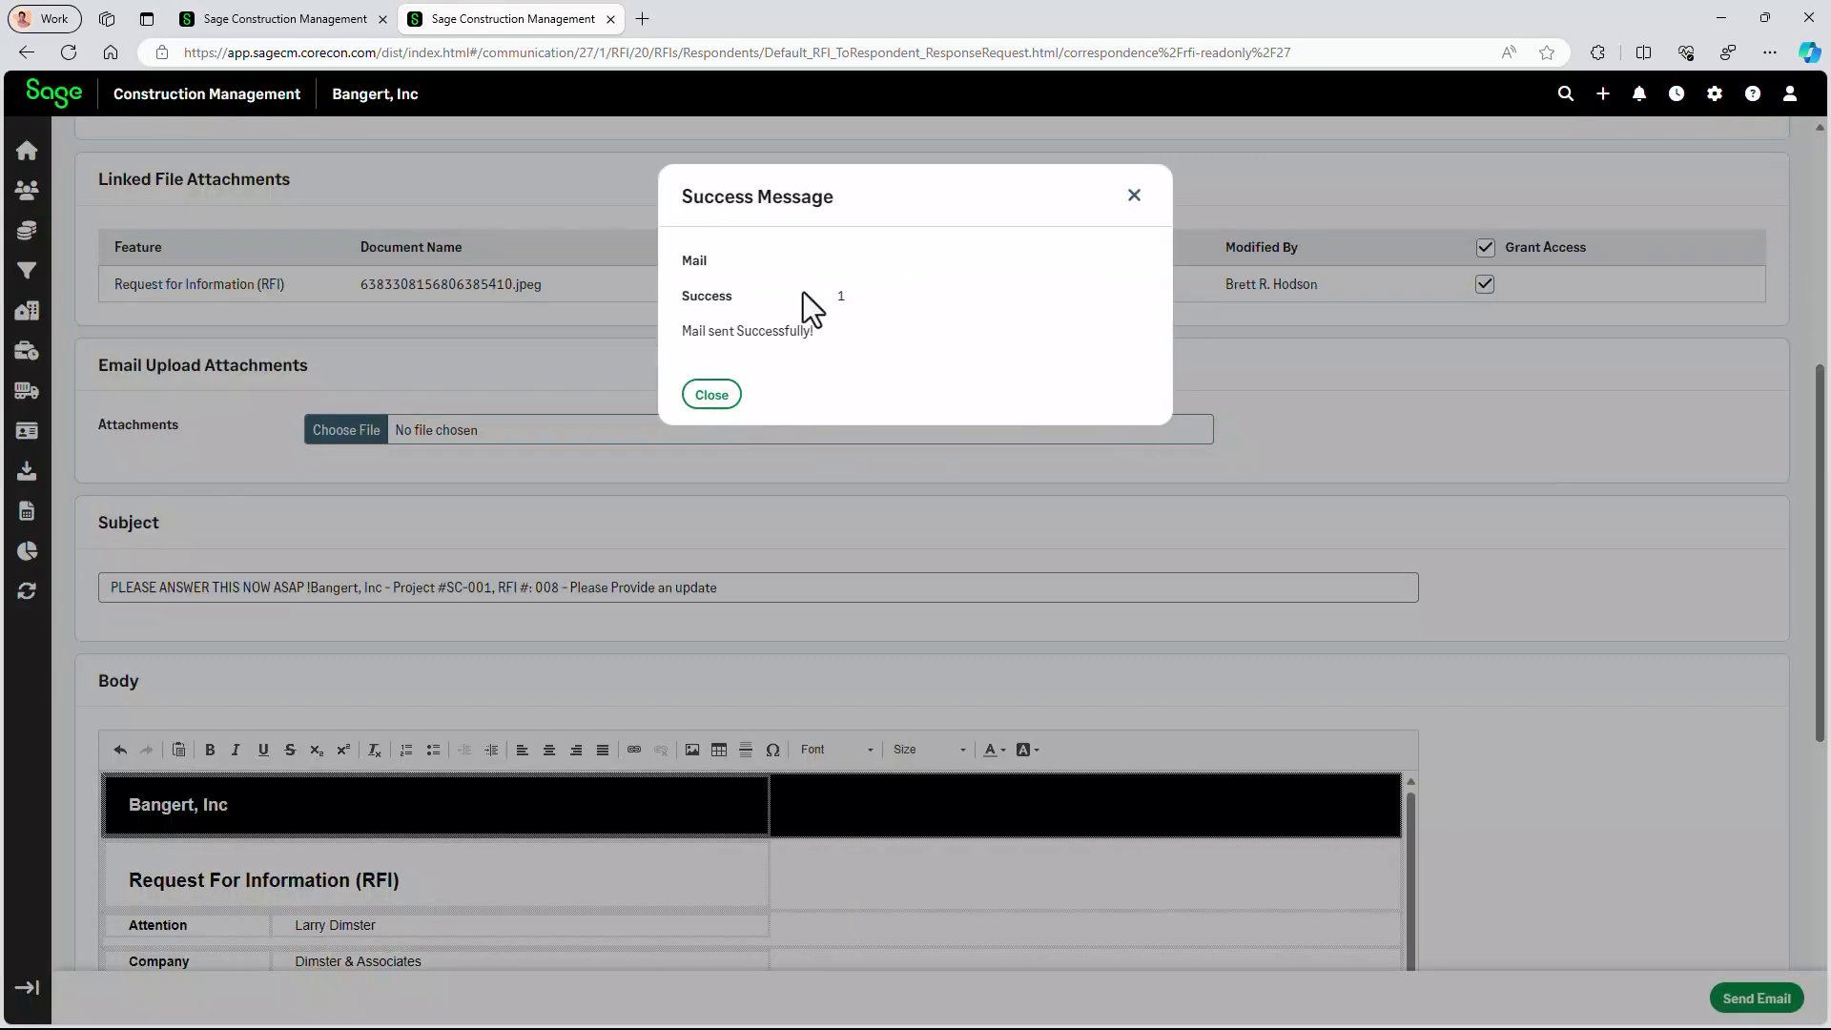
left_click(712, 395)
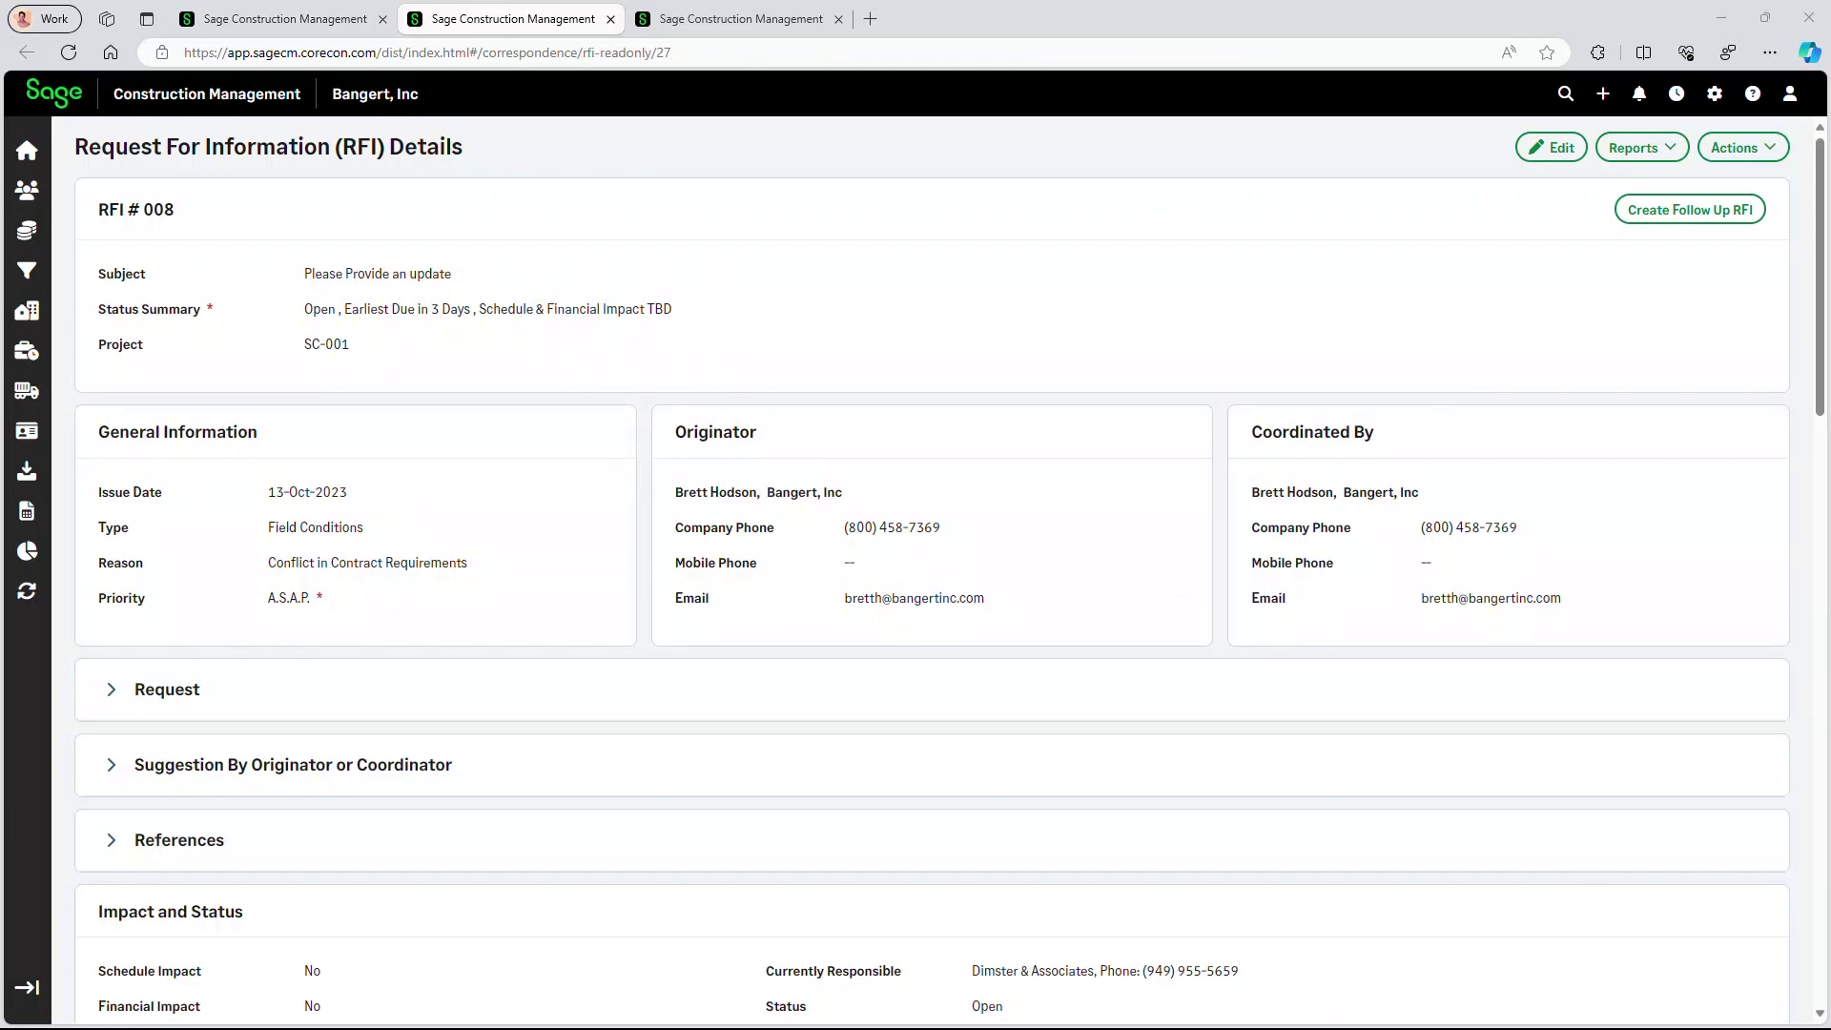
key("alt+Tab")
Maximize Outlook and follow the RFI 008 email's Access TeamLink Portal link
left_click_drag(1461, 278, 1038, 249)
double_click(1038, 249)
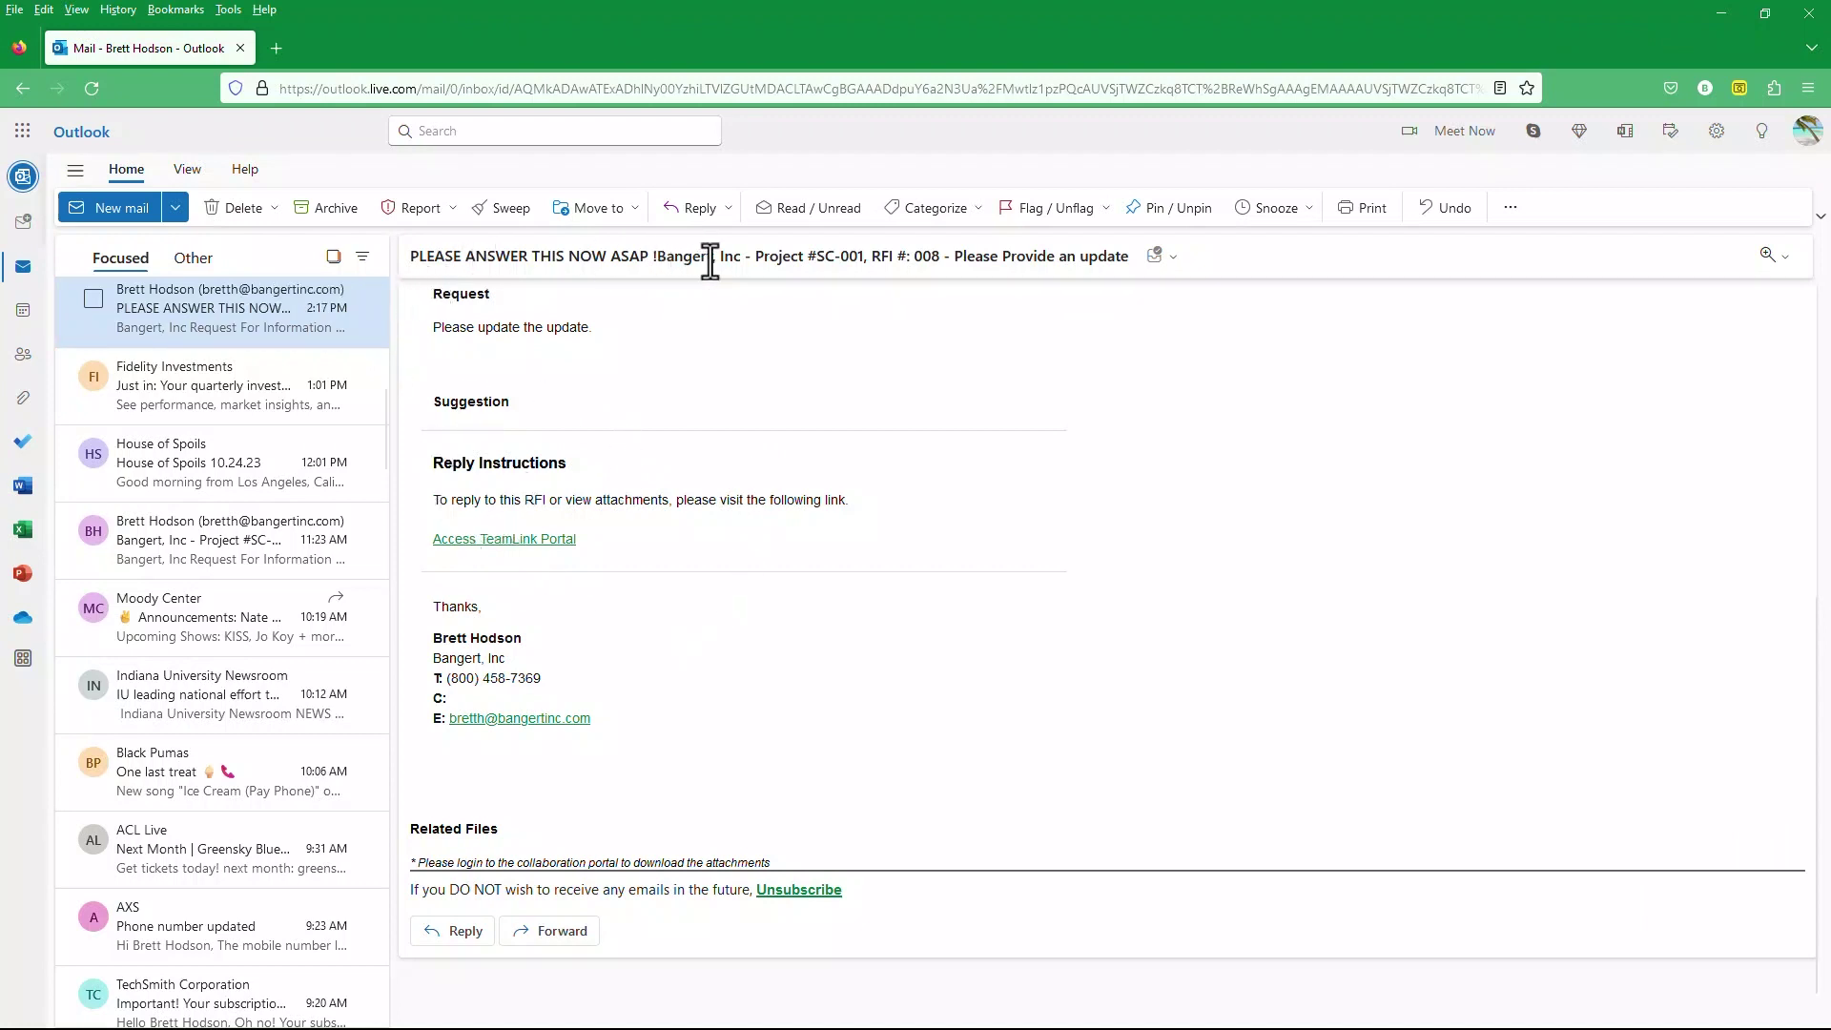
left_click(484, 540)
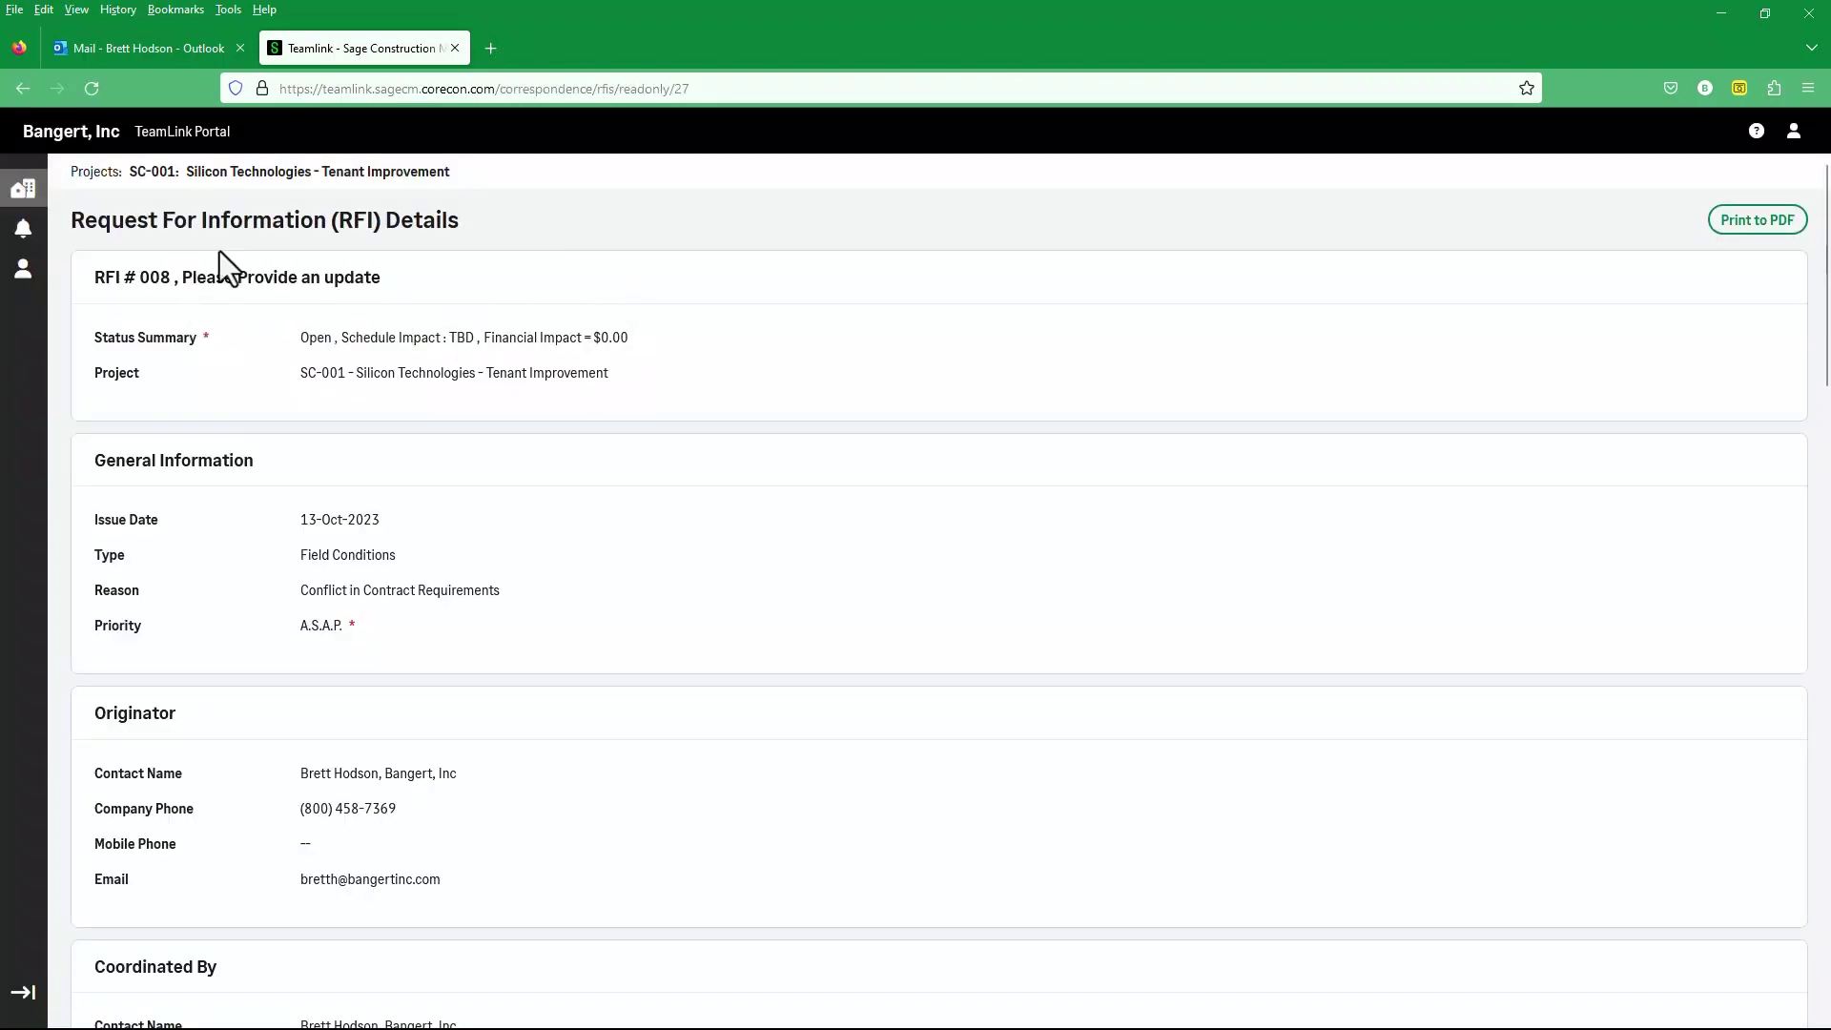
scroll(400, 372, "down", 4)
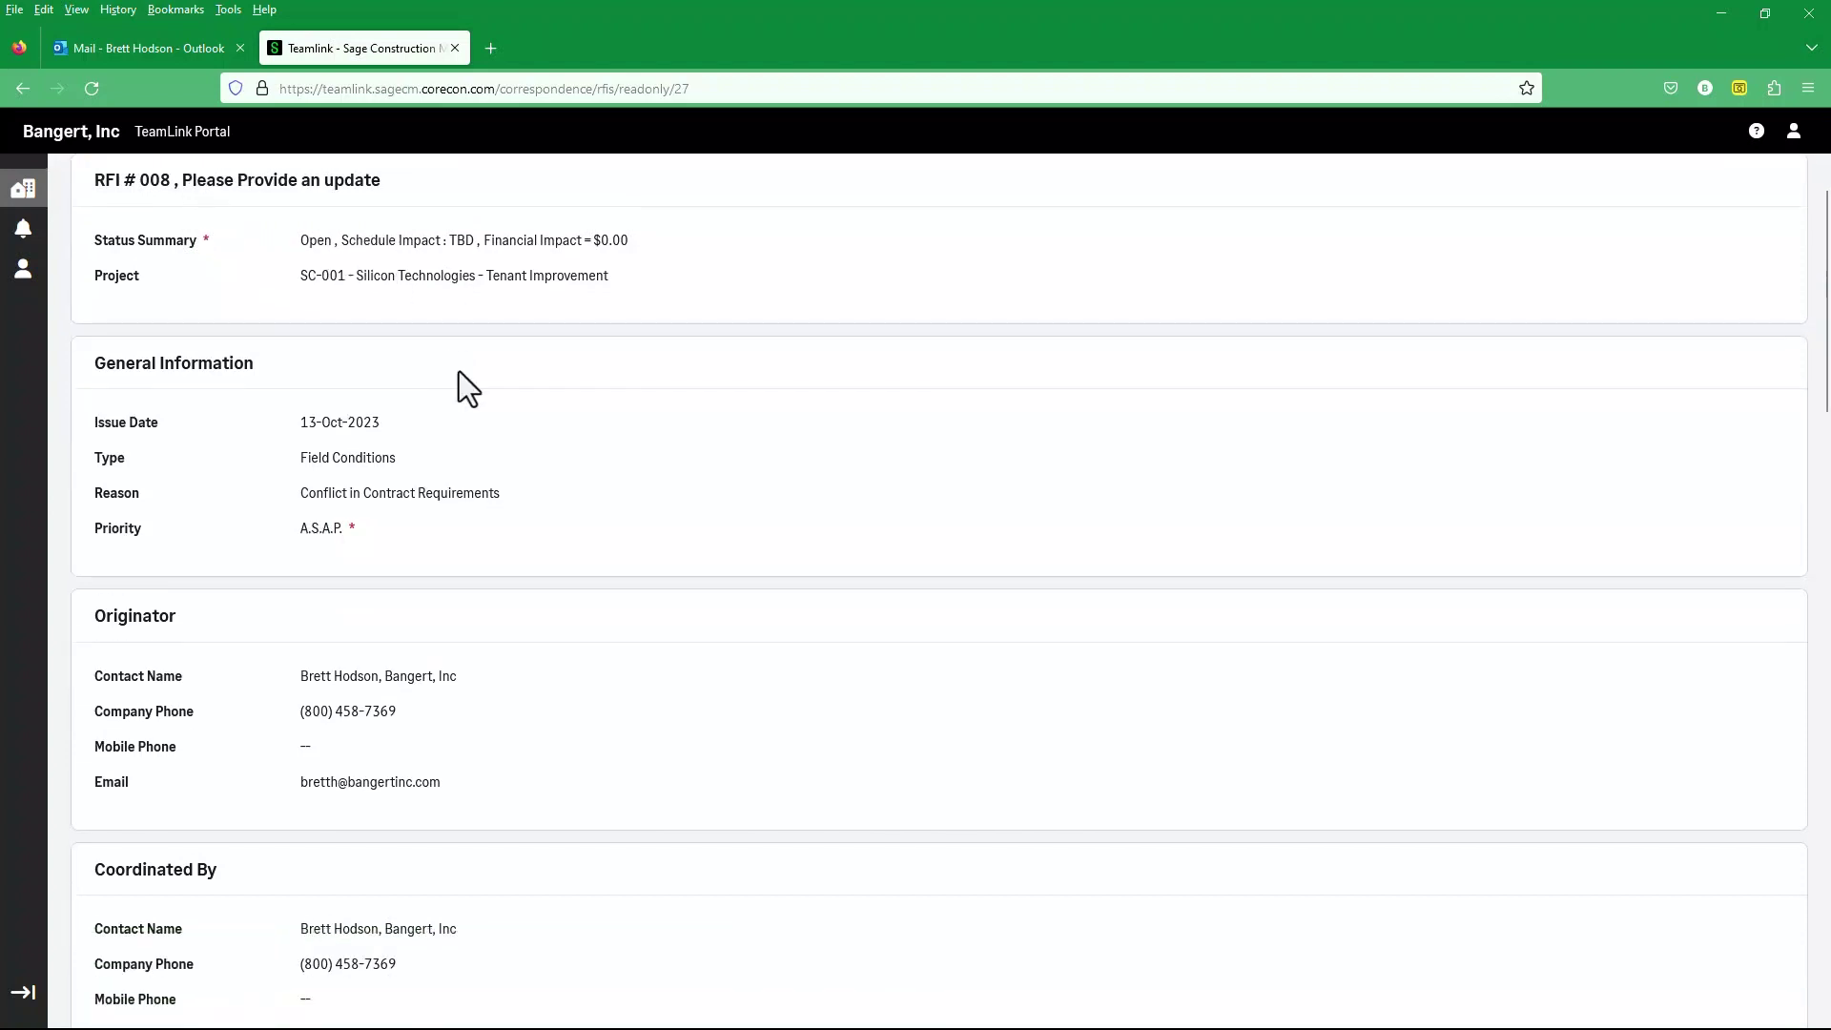
scroll(307, 358, "down", 7)
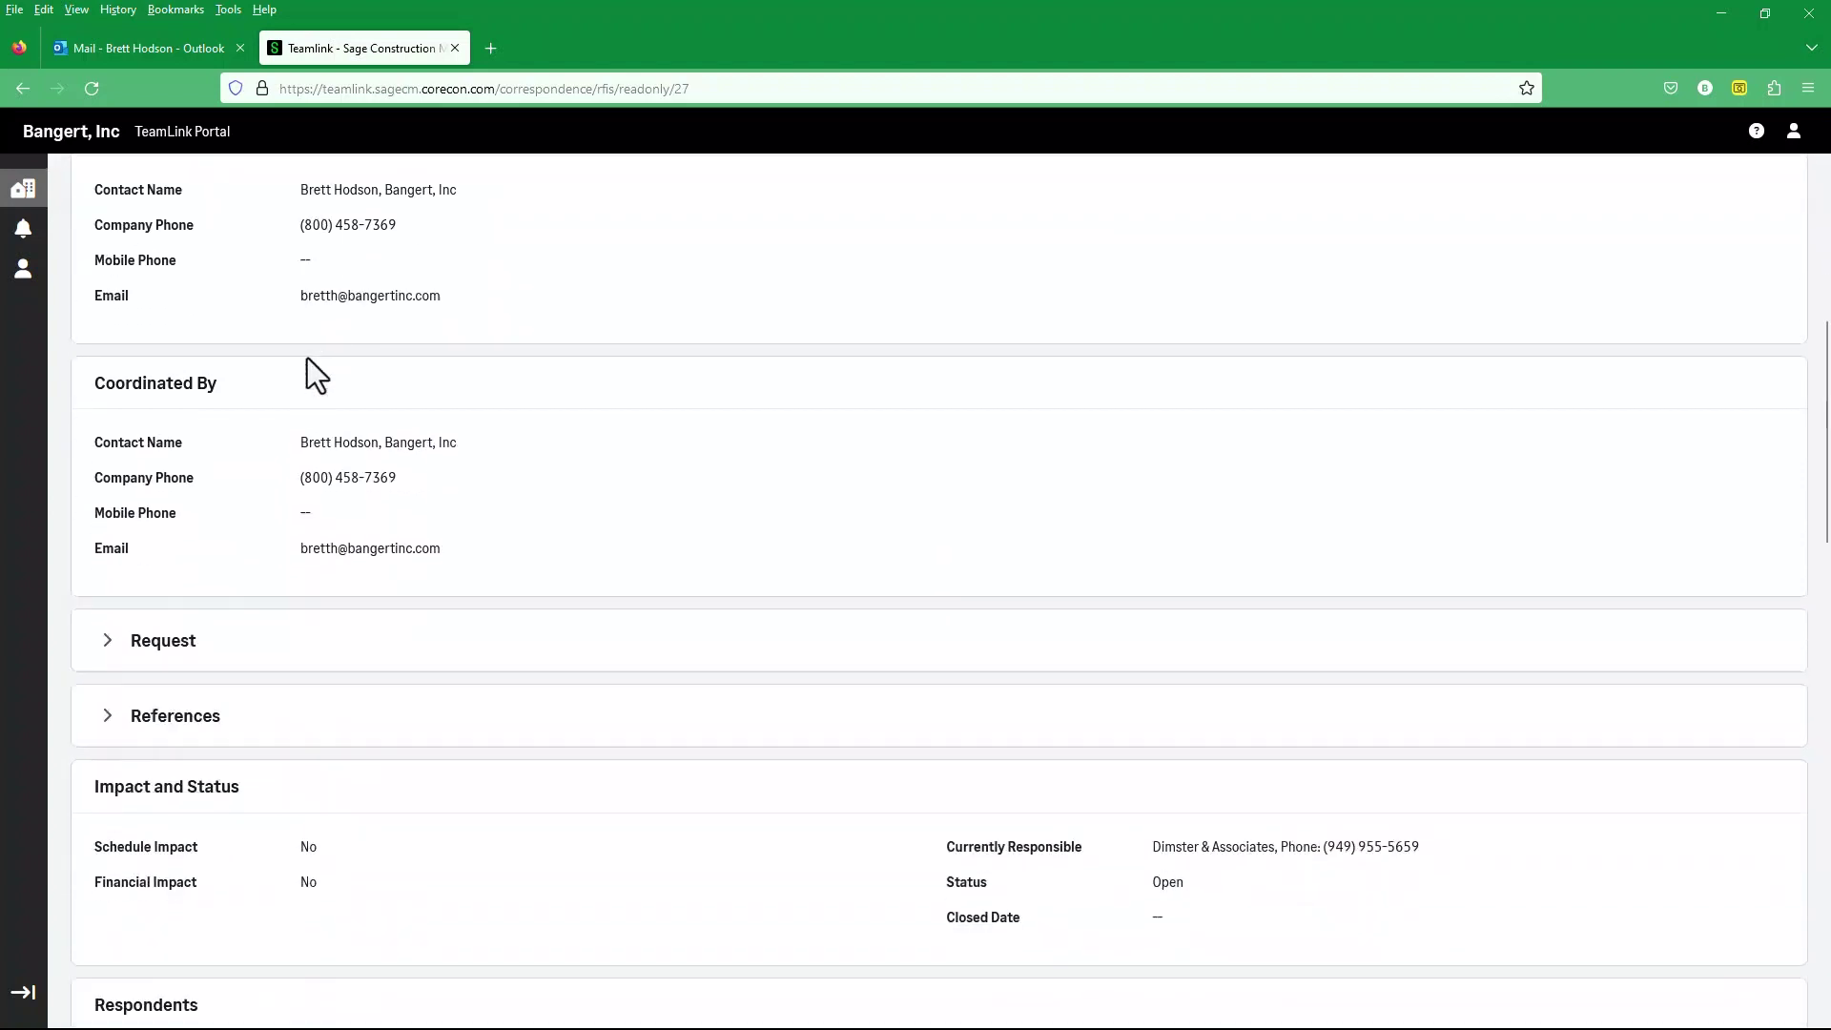
scroll(308, 358, "down", 4)
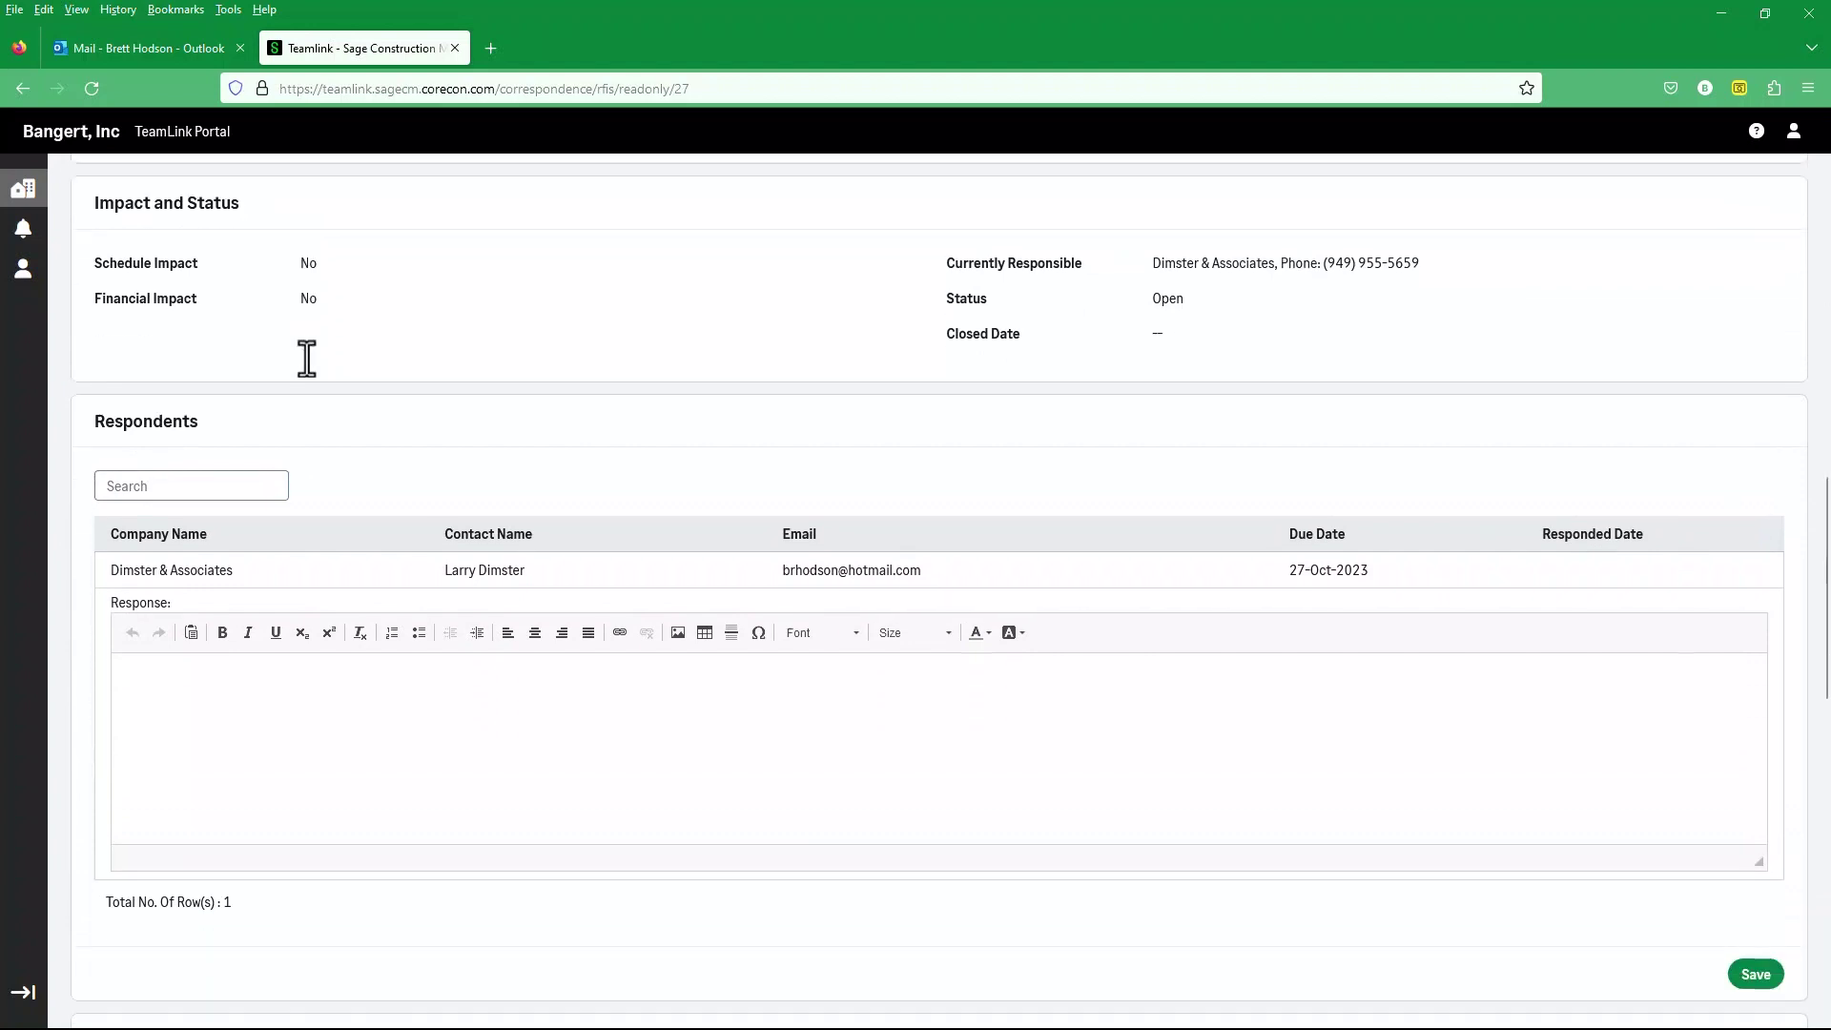
scroll(304, 363, "down", 6)
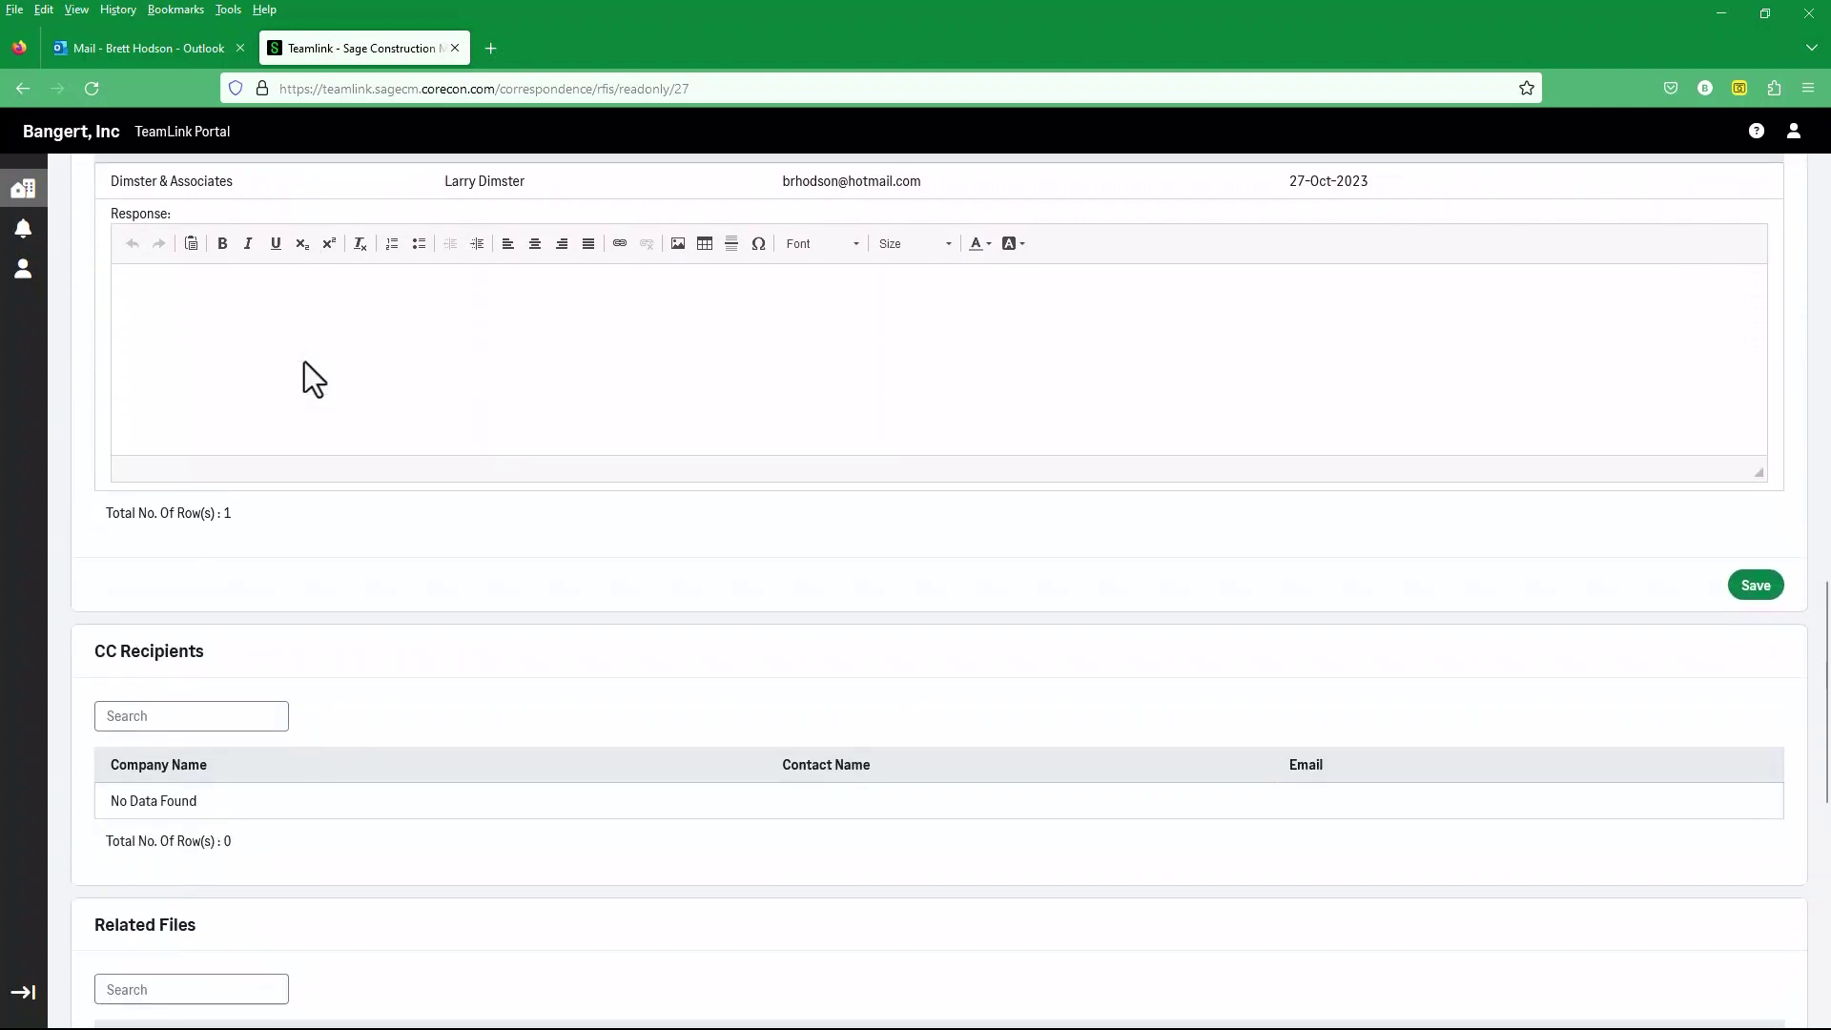
scroll(303, 361, "down", 3)
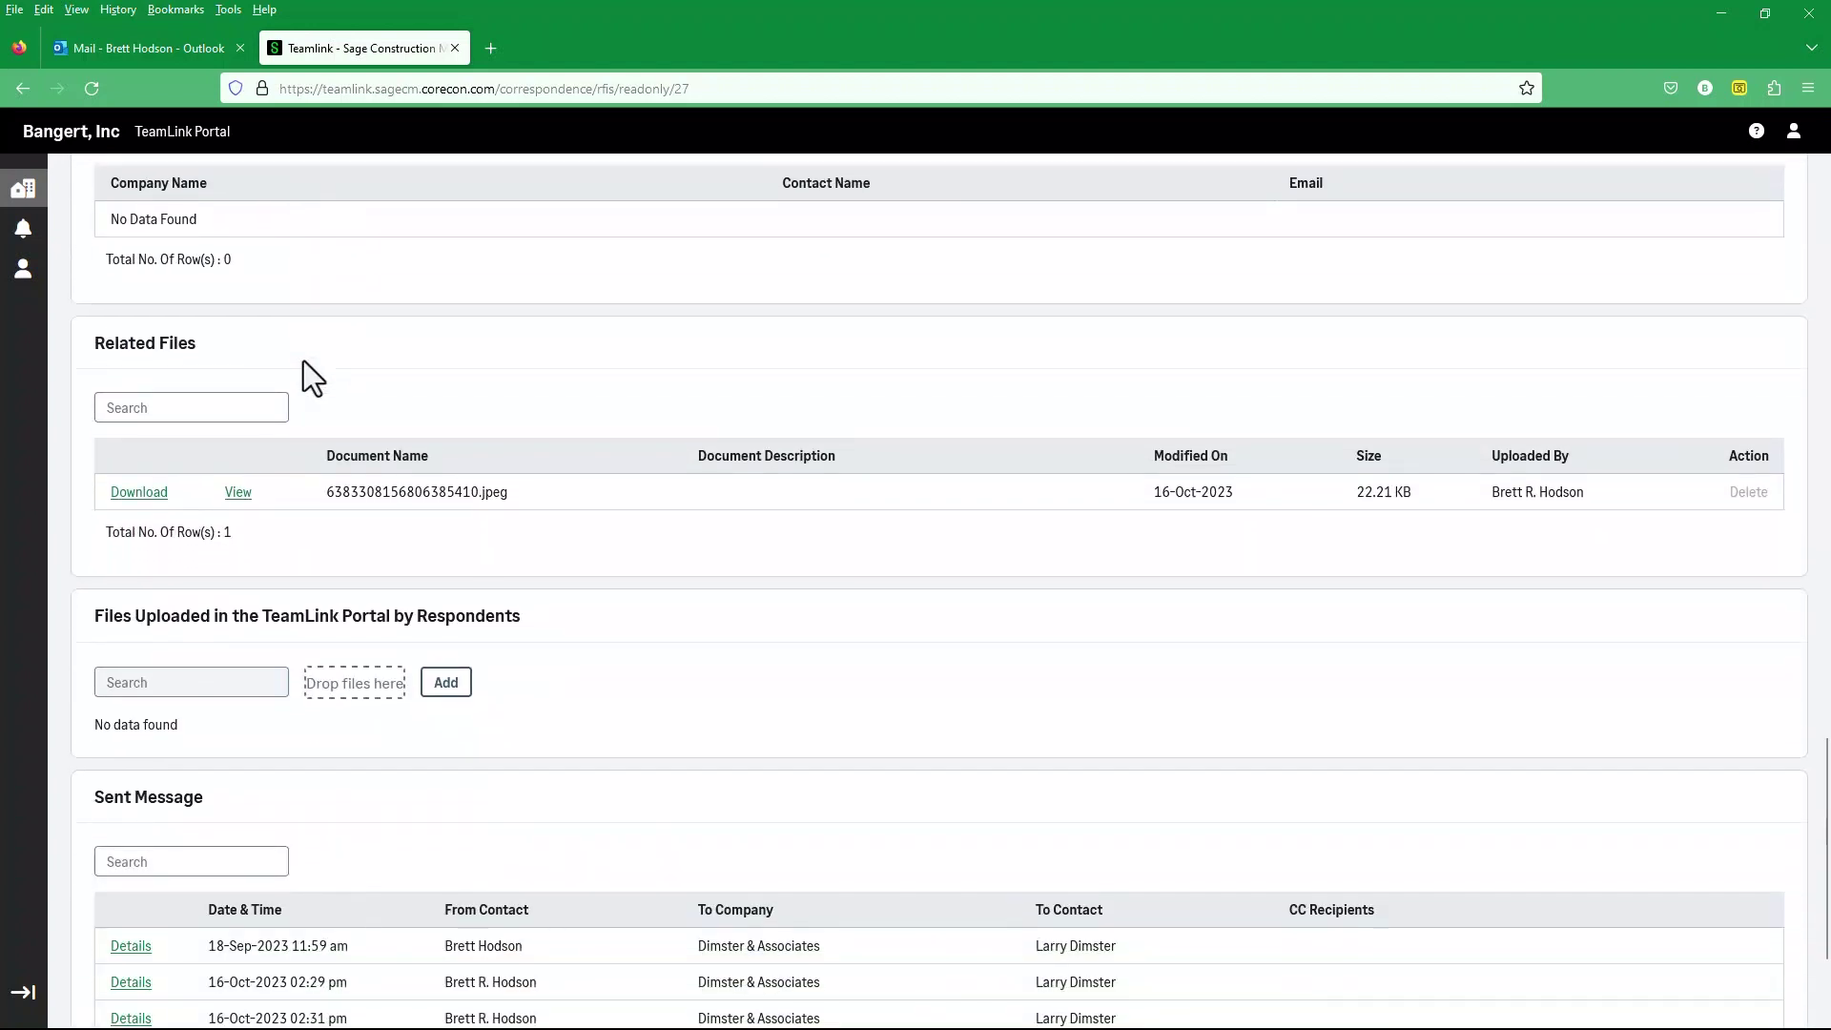
scroll(303, 377, "up", 4)
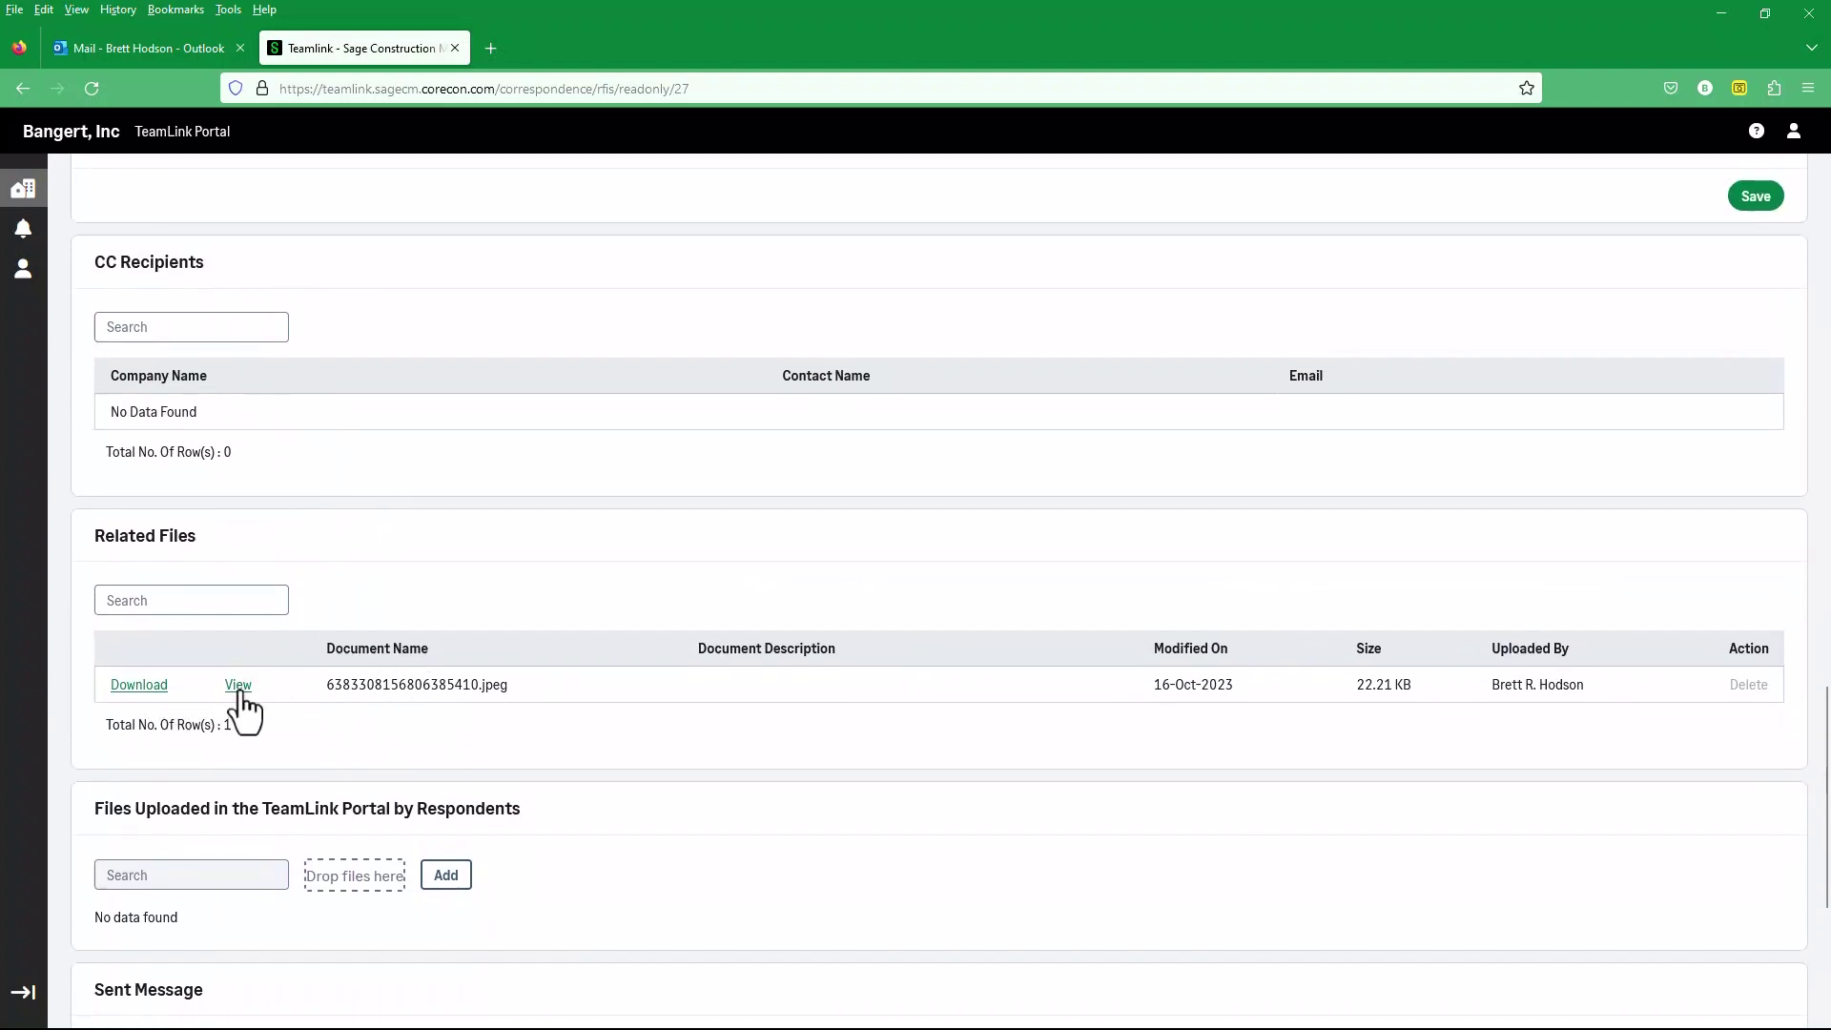
Preview the attached skull-and-crossbones mug jpeg, then return to the RFI # 008 tab
left_click(266, 683)
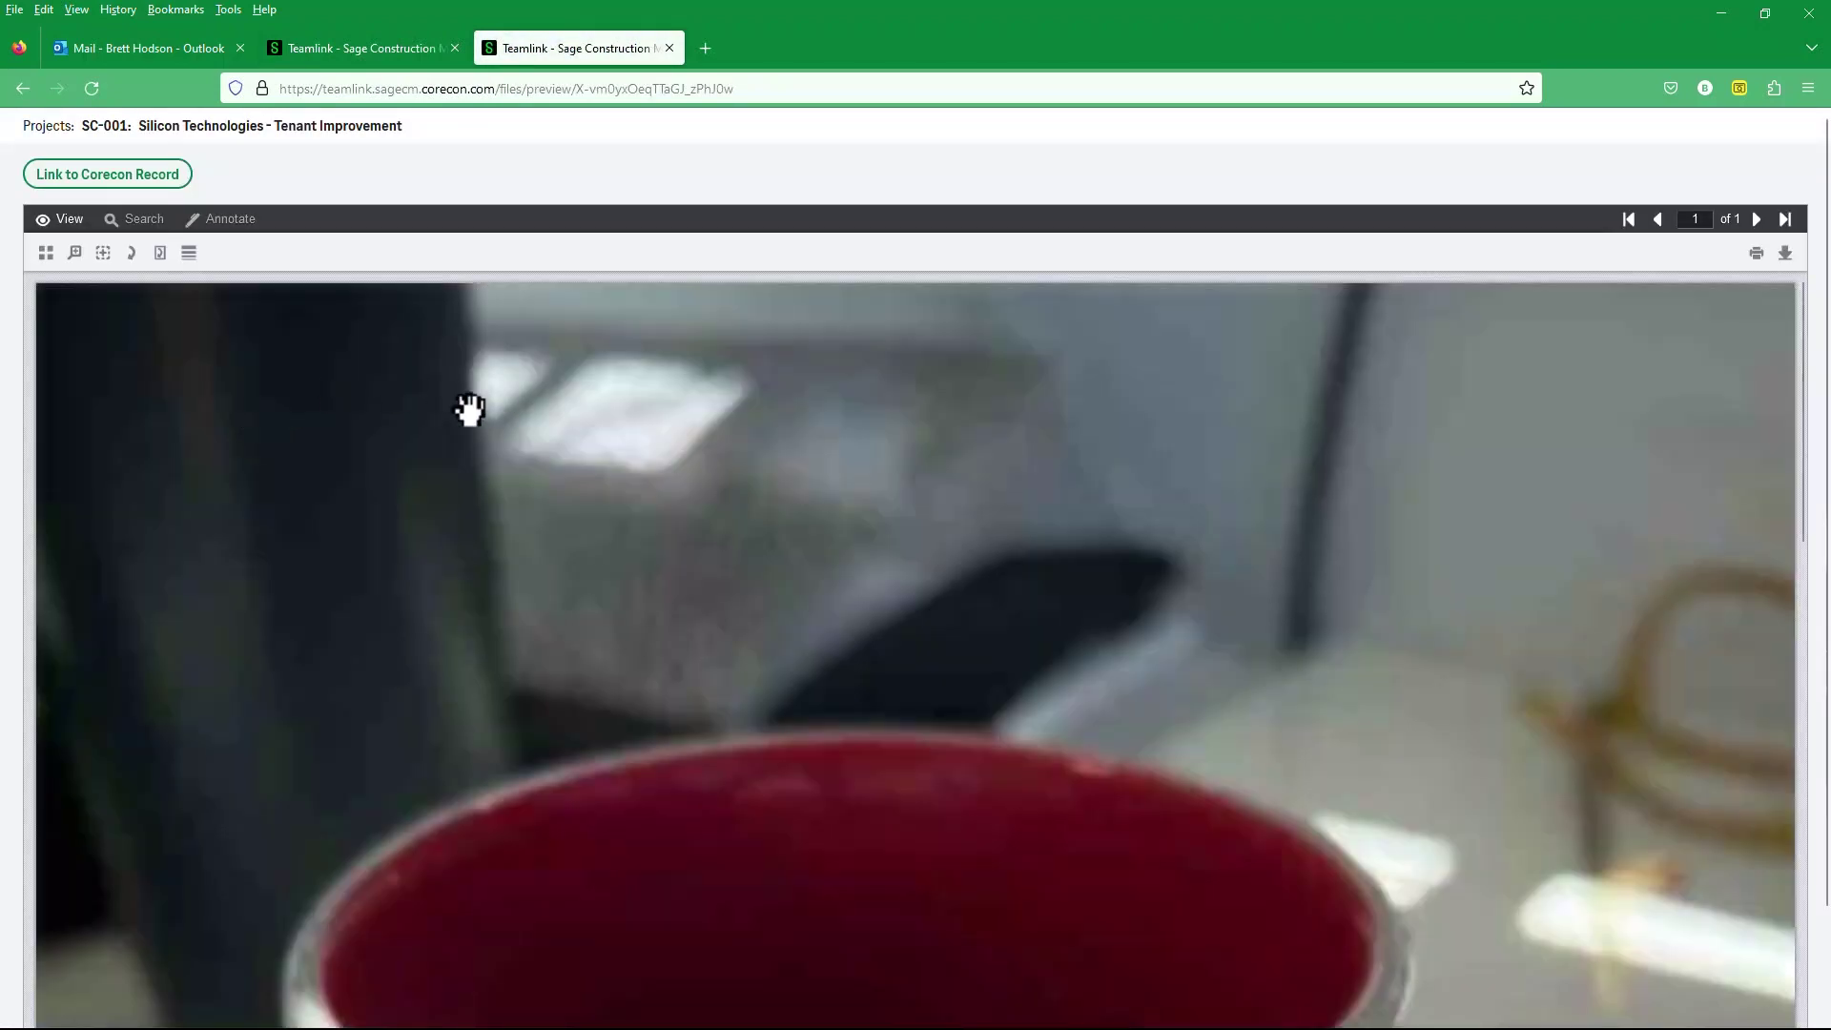
scroll(465, 410, "down", 4)
scroll(468, 410, "down", 5)
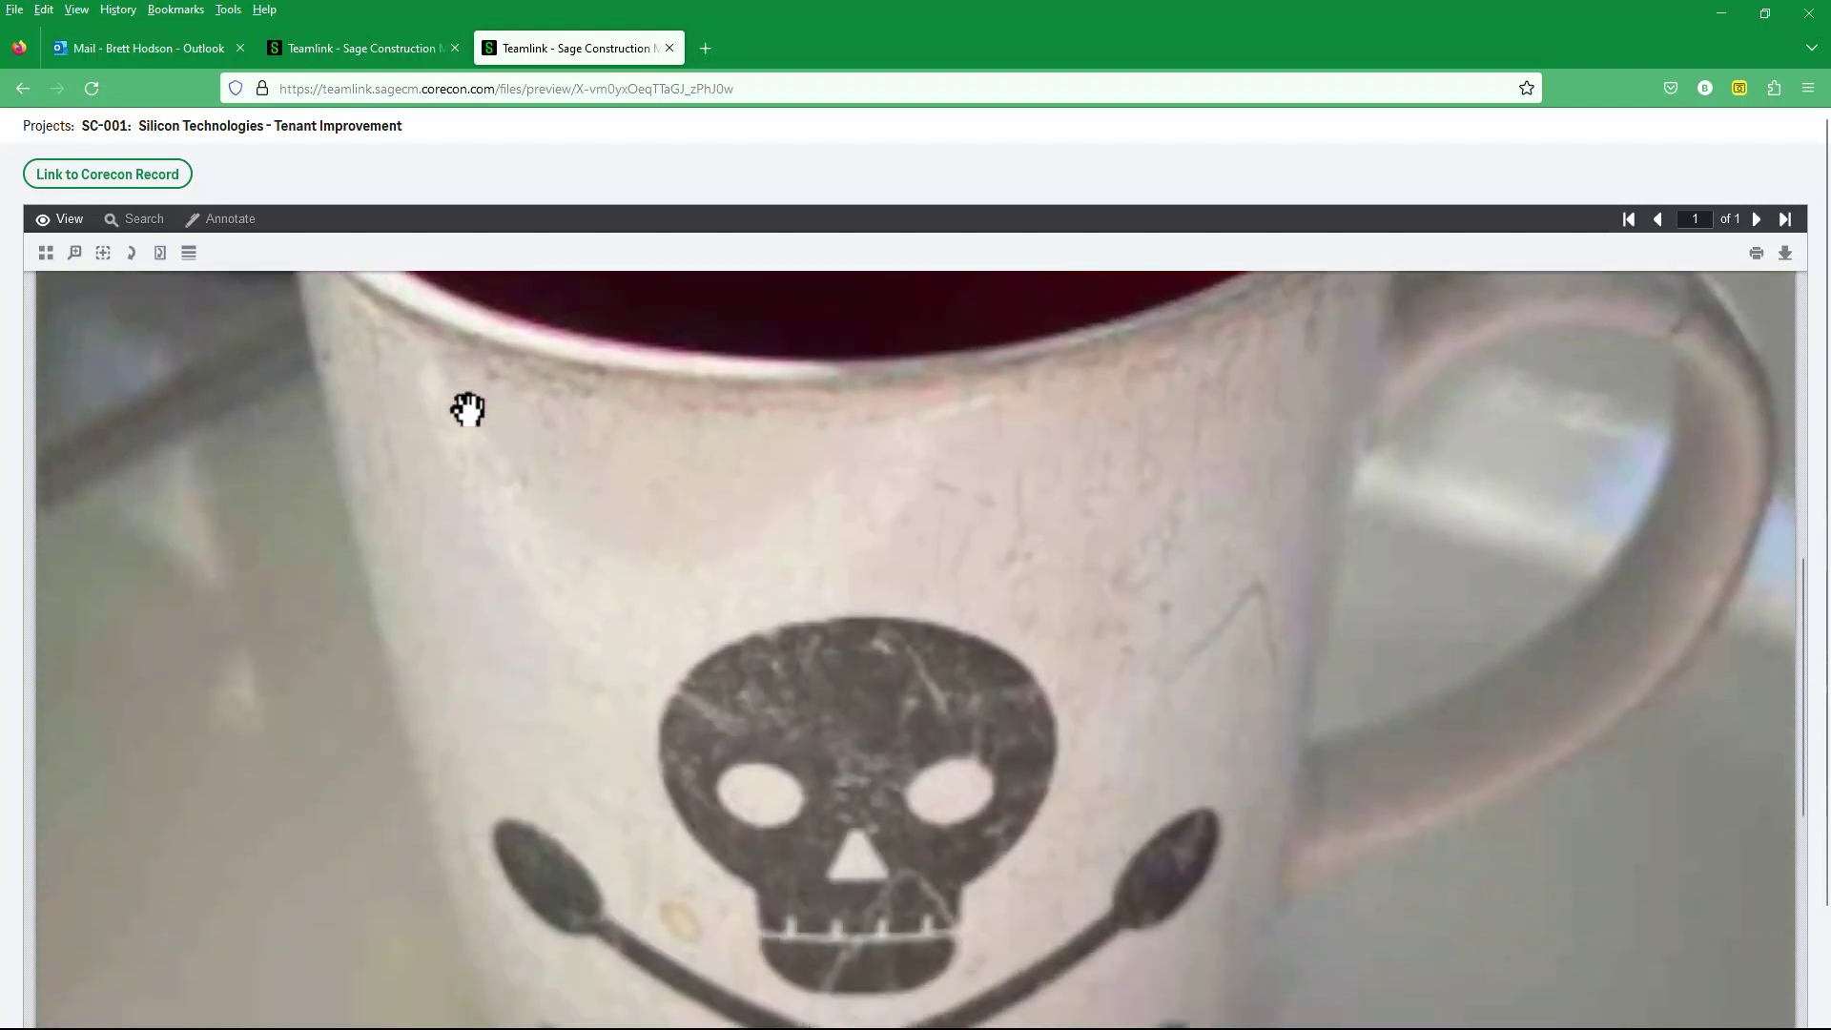
scroll(468, 410, "up", 5)
scroll(467, 410, "up", 3)
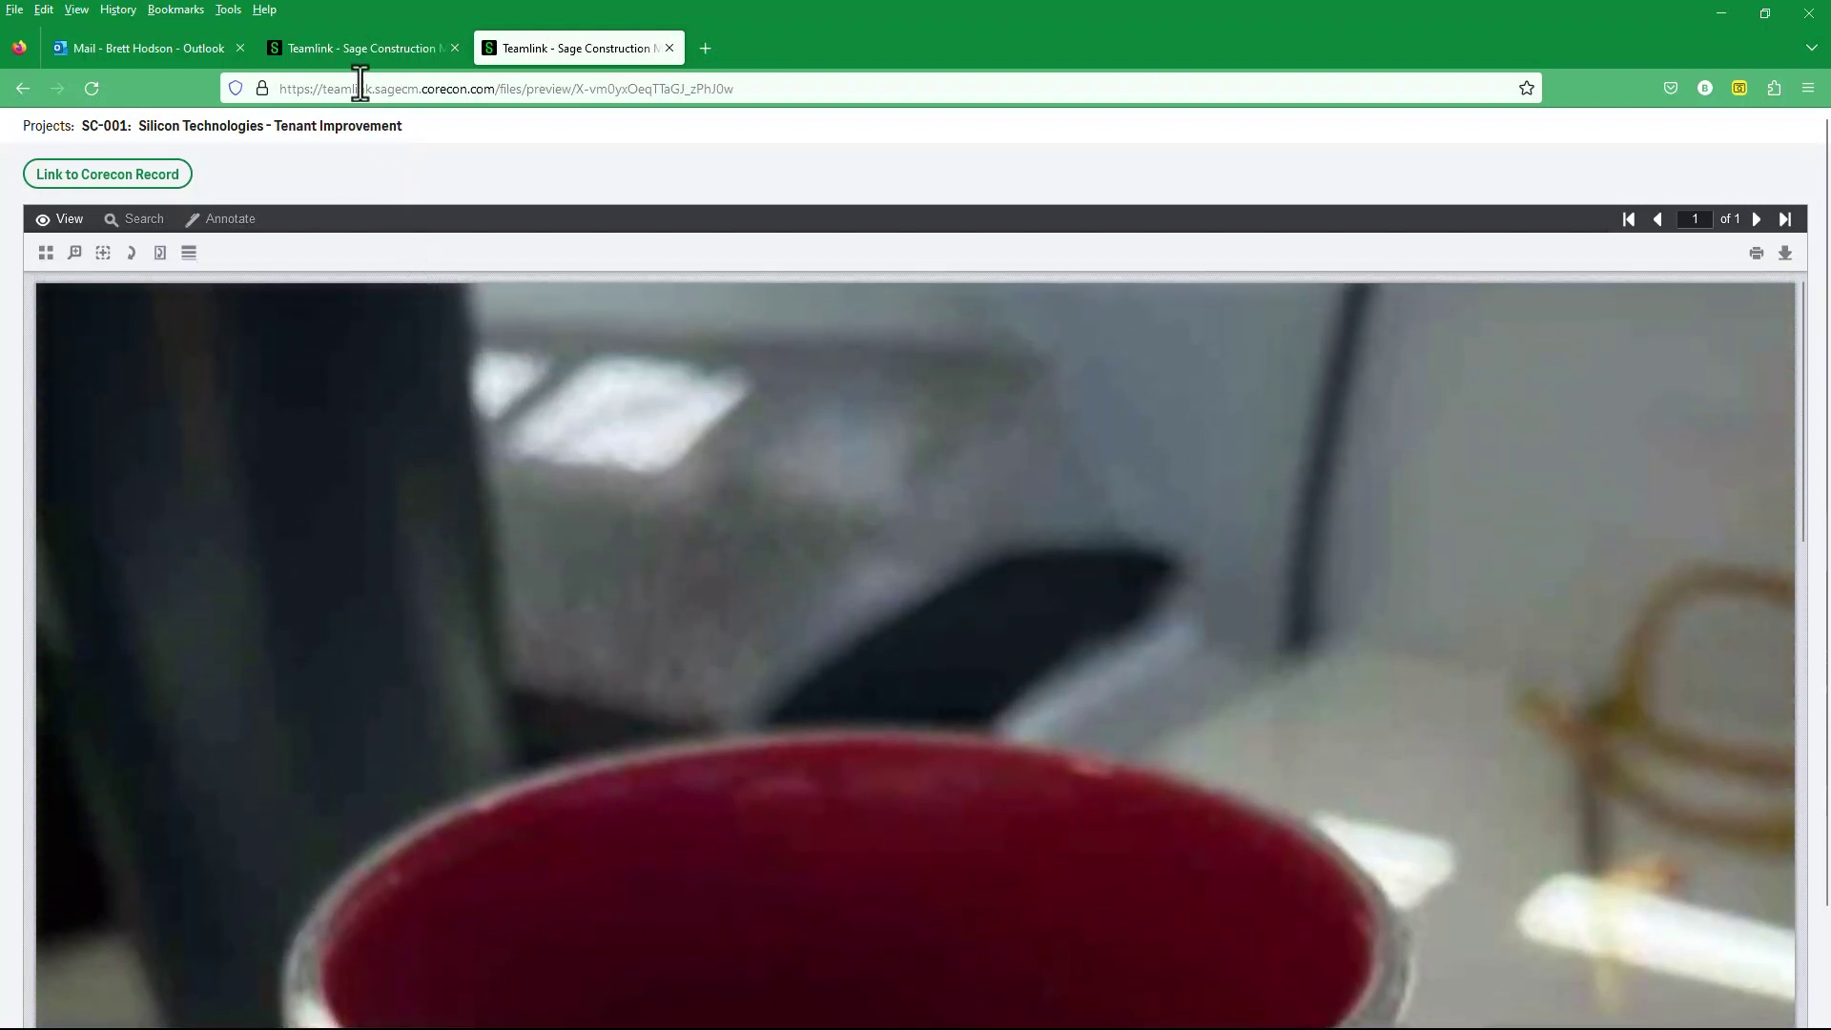
left_click(351, 53)
scroll(302, 468, "up", 6)
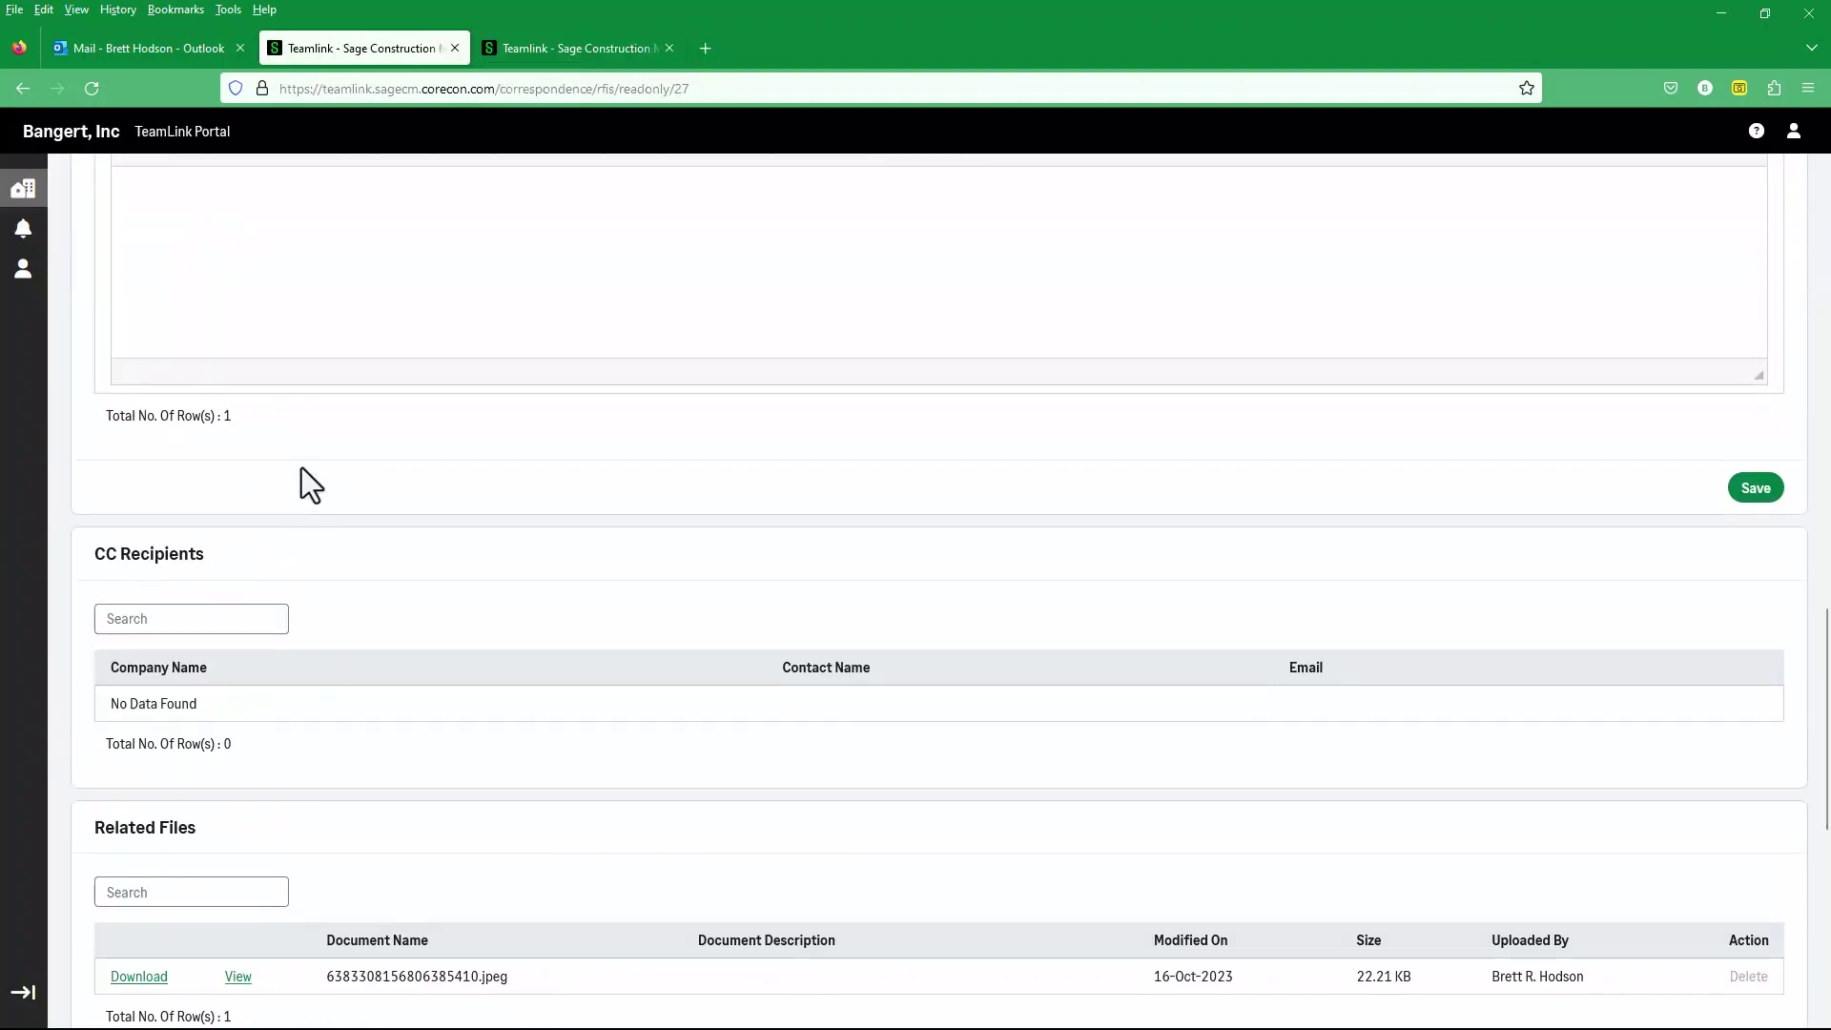
Respond to RFI 008 with 'Looks good to me, should we proceed?' and save it
left_click(167, 469)
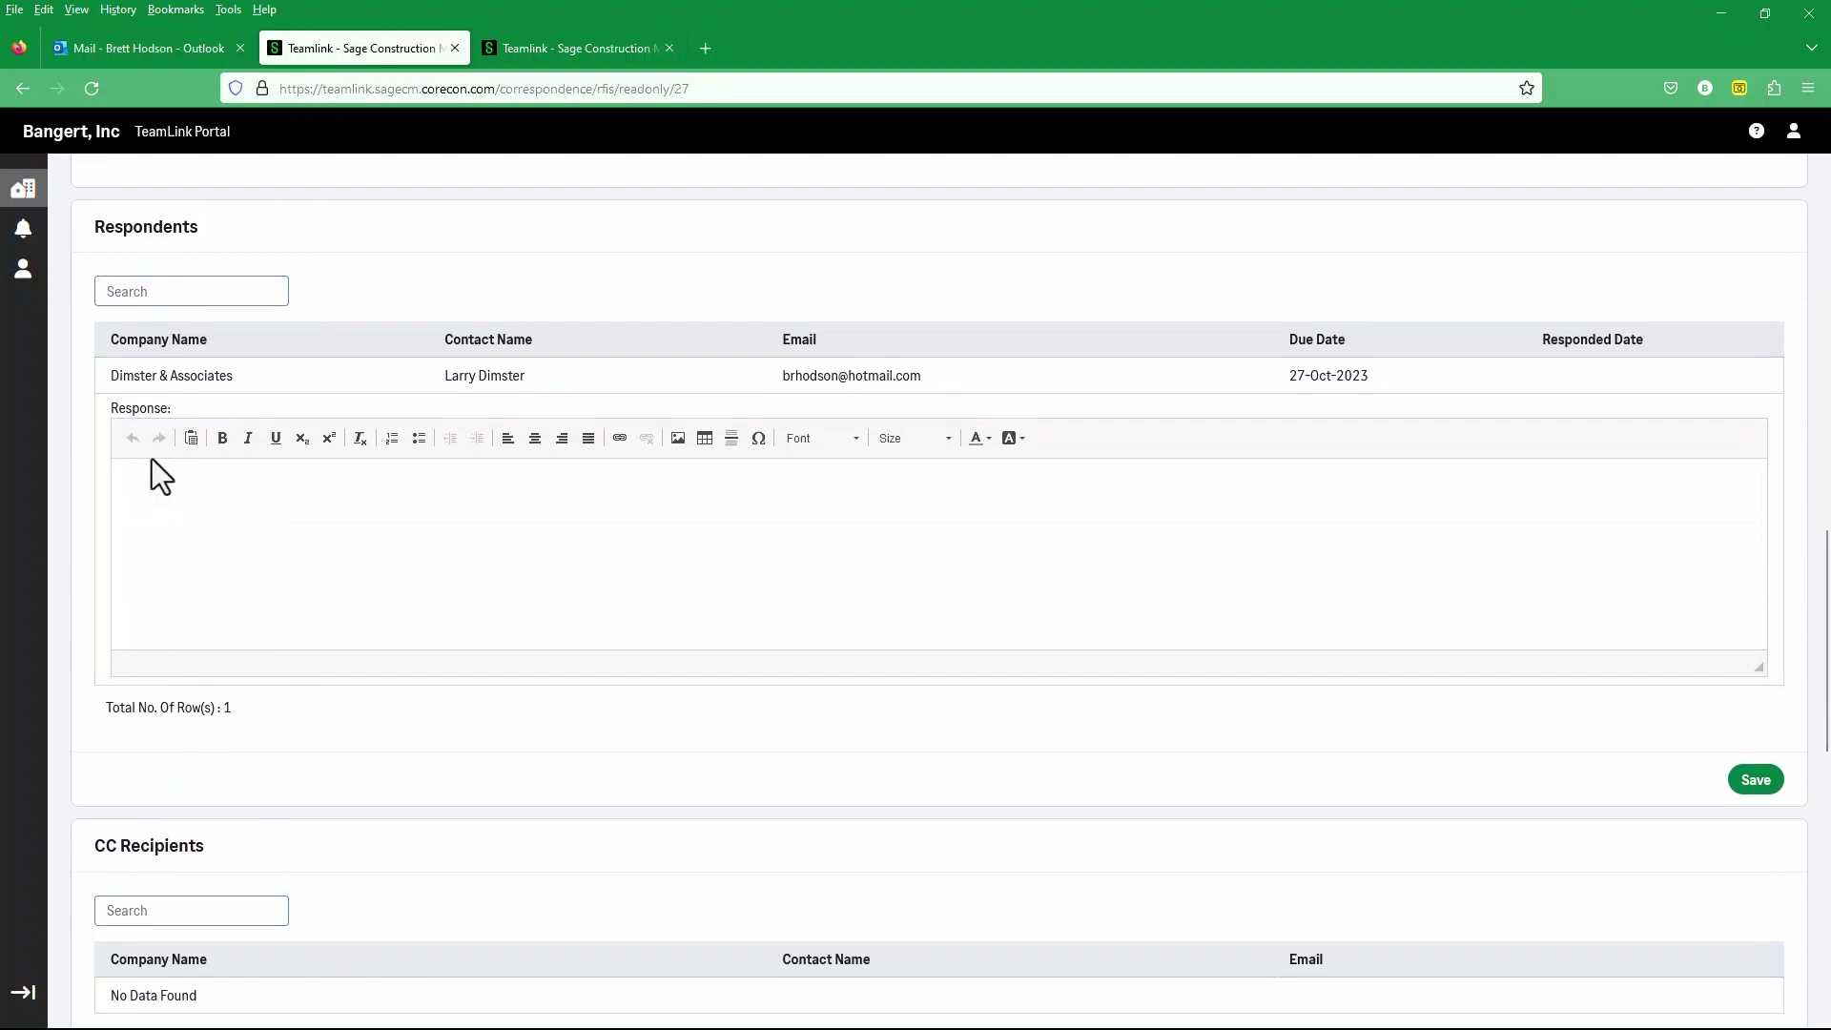
type("Looks good to me, should we preocee")
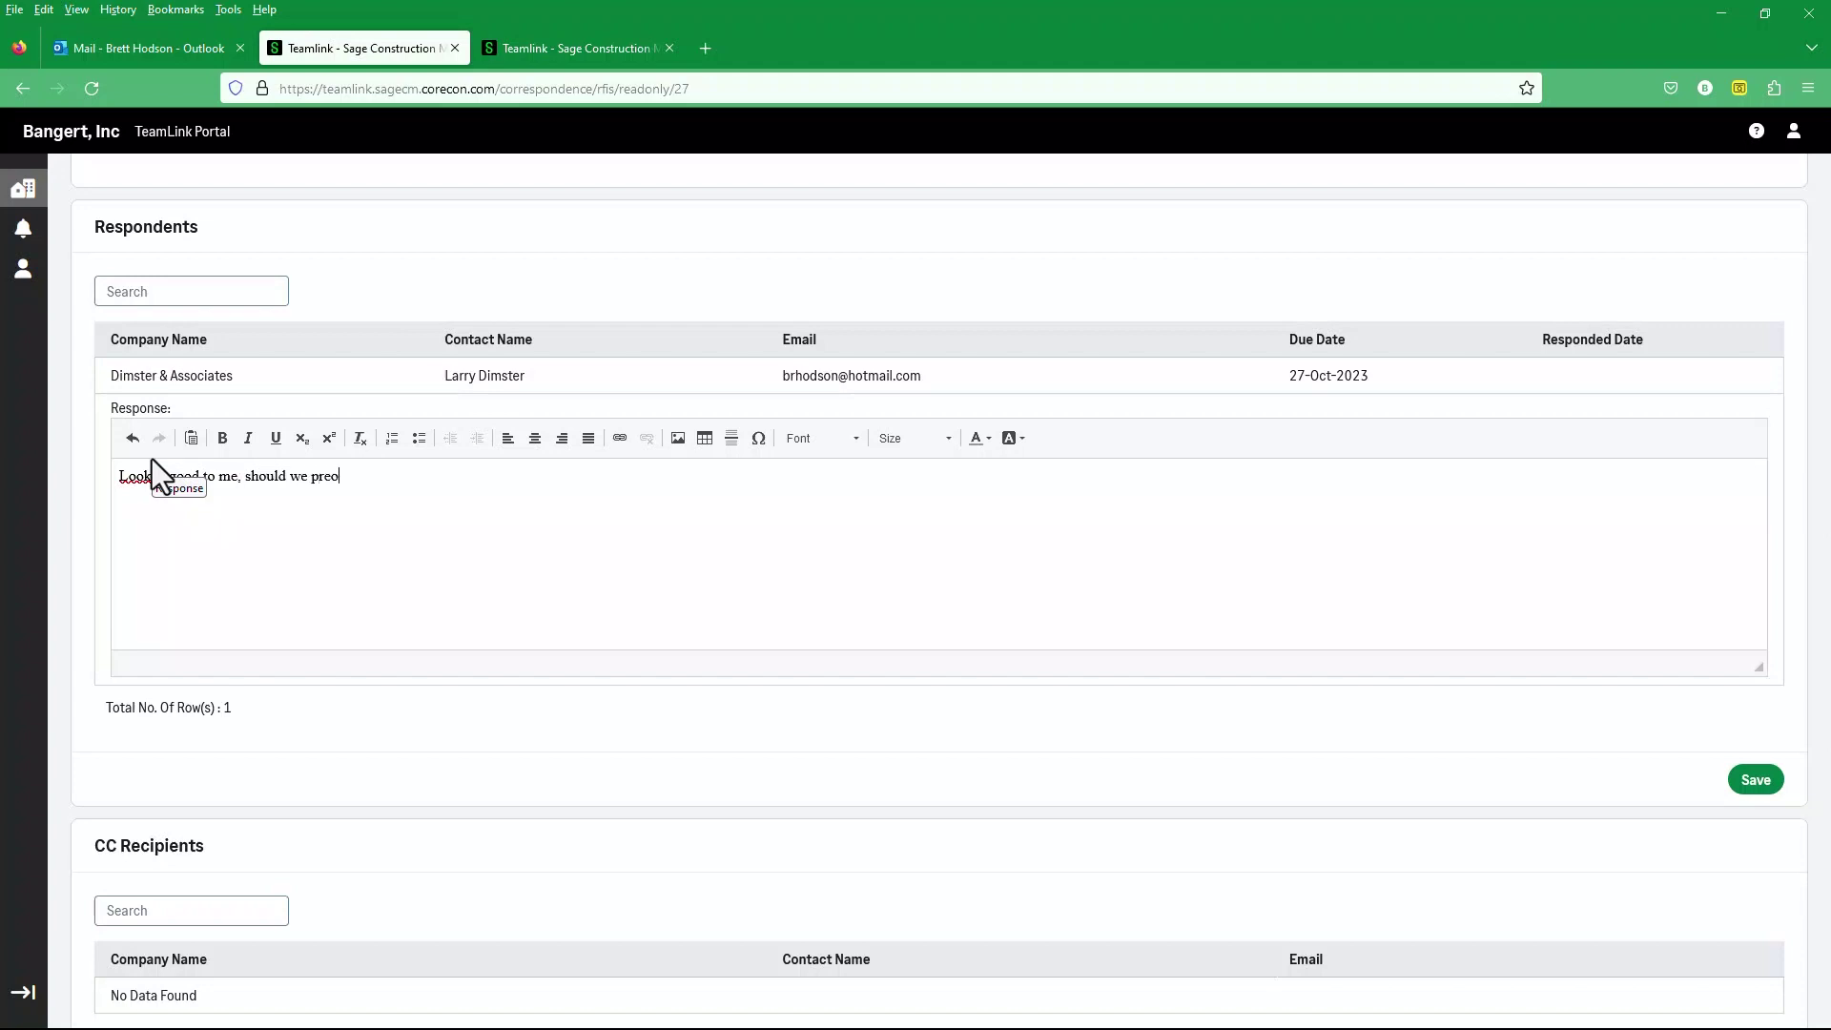
key("BackSpace")
key("BackSpace")
key("BackSpace")
key("BackSpace")
key("BackSpace")
type("oceed?")
left_click(1755, 790)
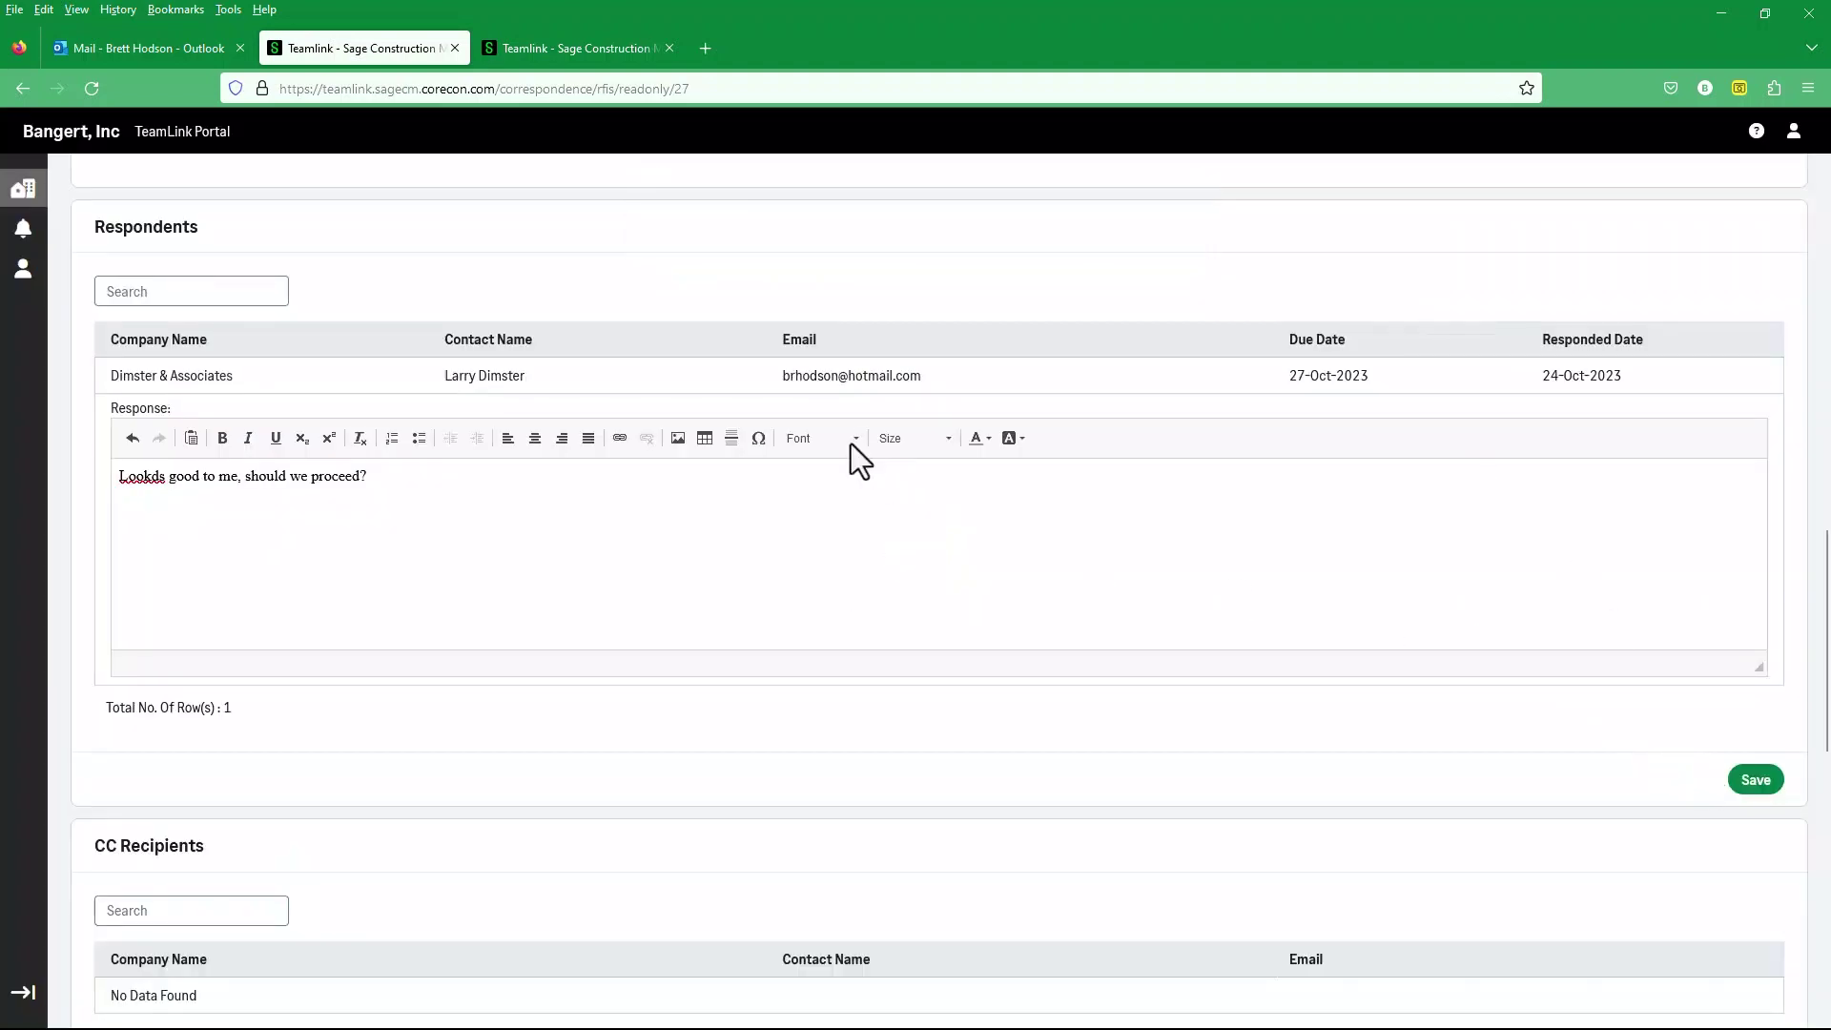
scroll(947, 306, "up", 10)
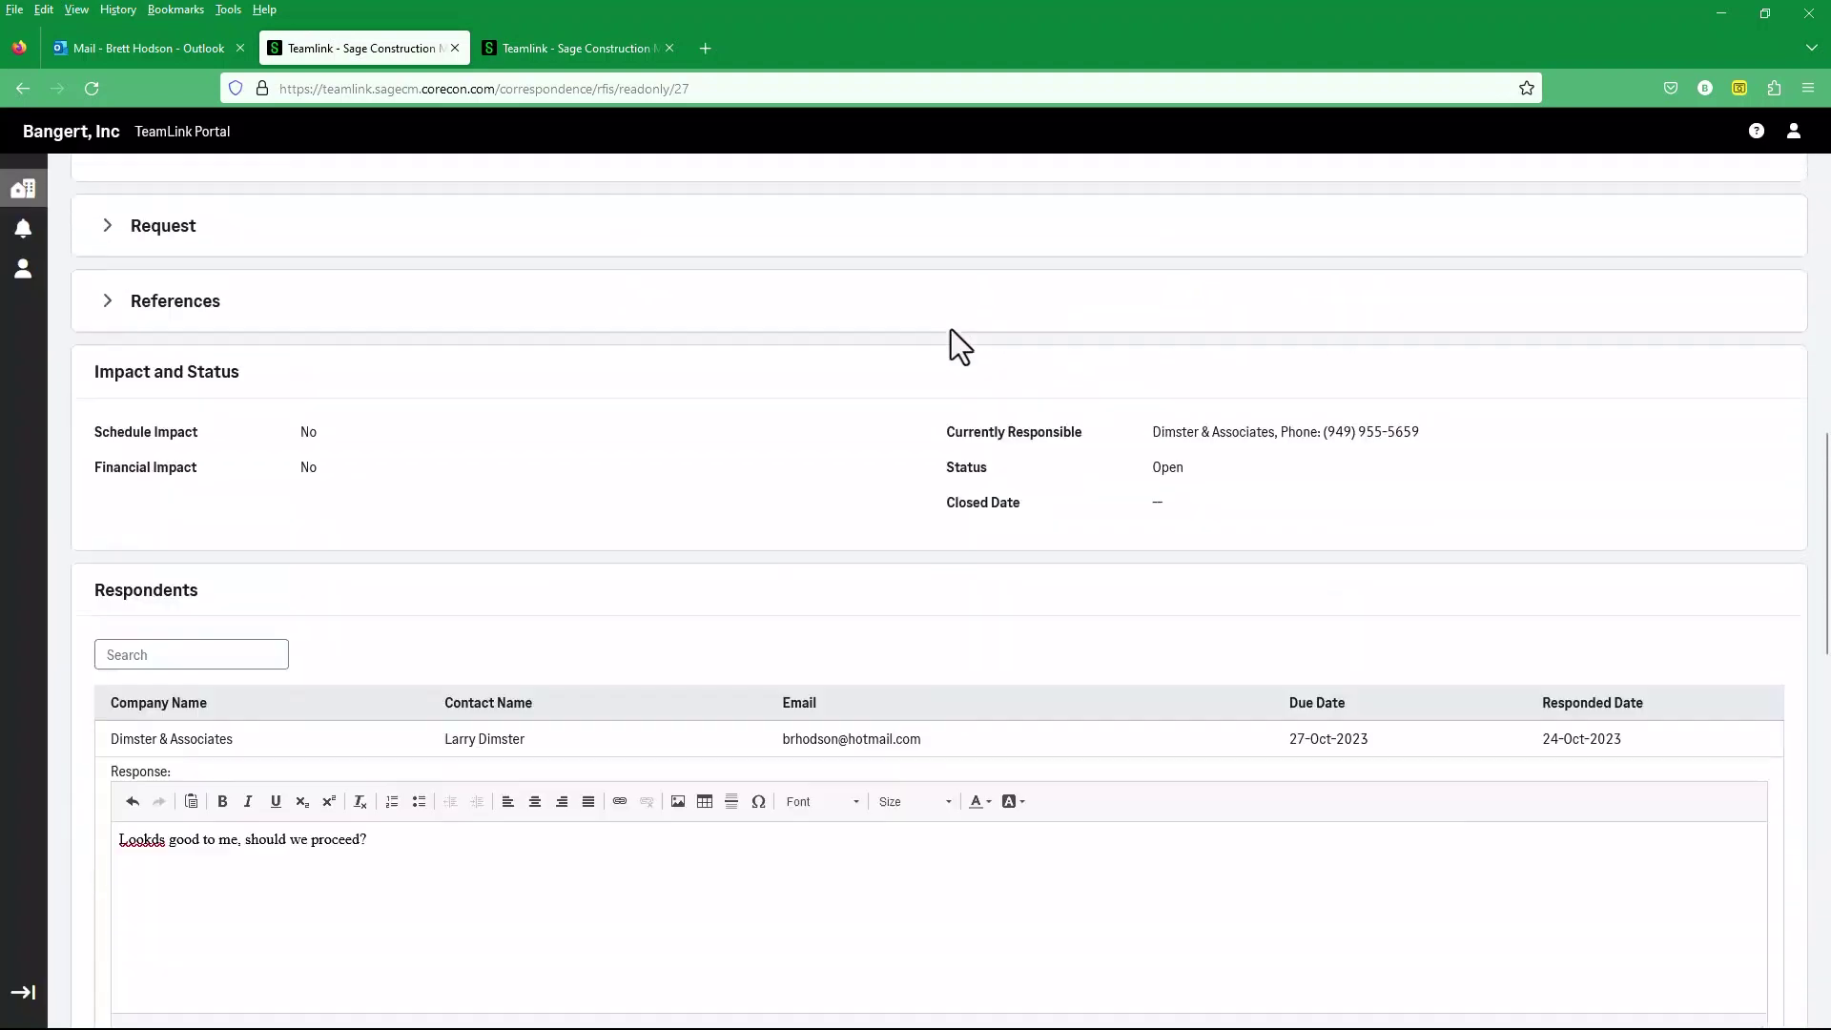
scroll(572, 204, "up", 1)
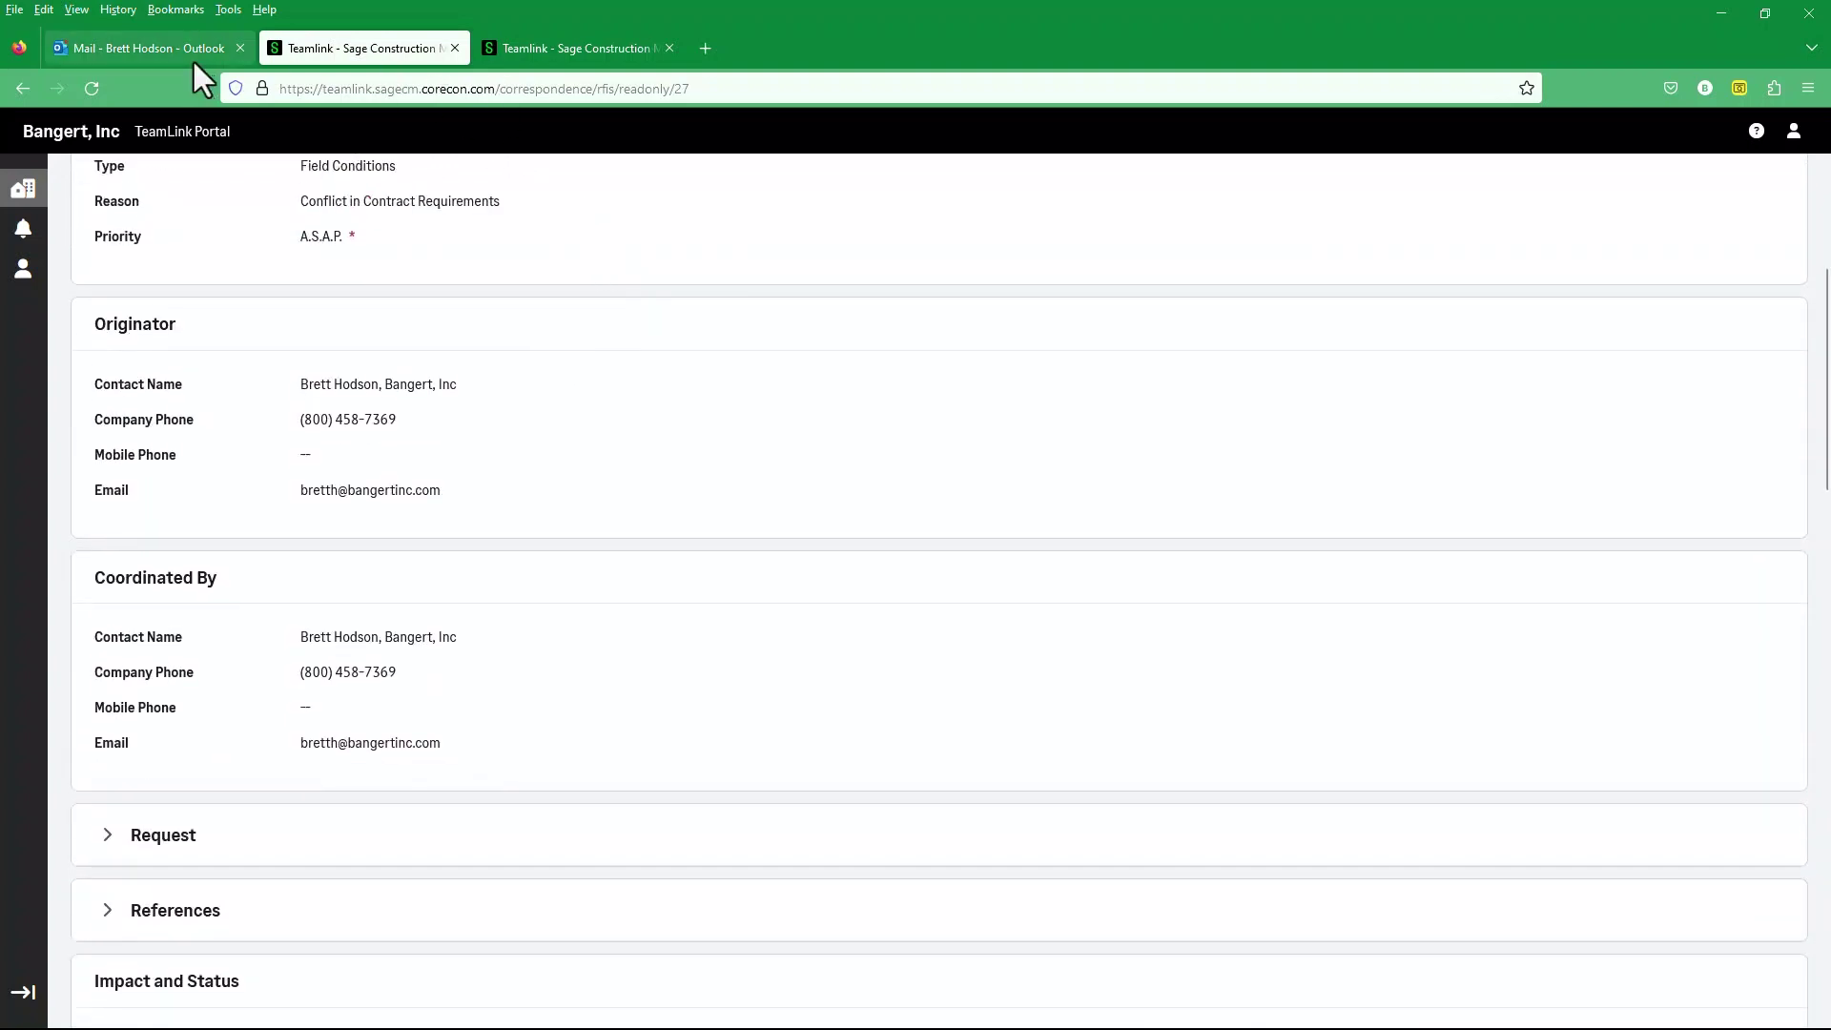
Minimize Firefox and go from Sage's Home page to the Projects overview
left_click(1716, 7)
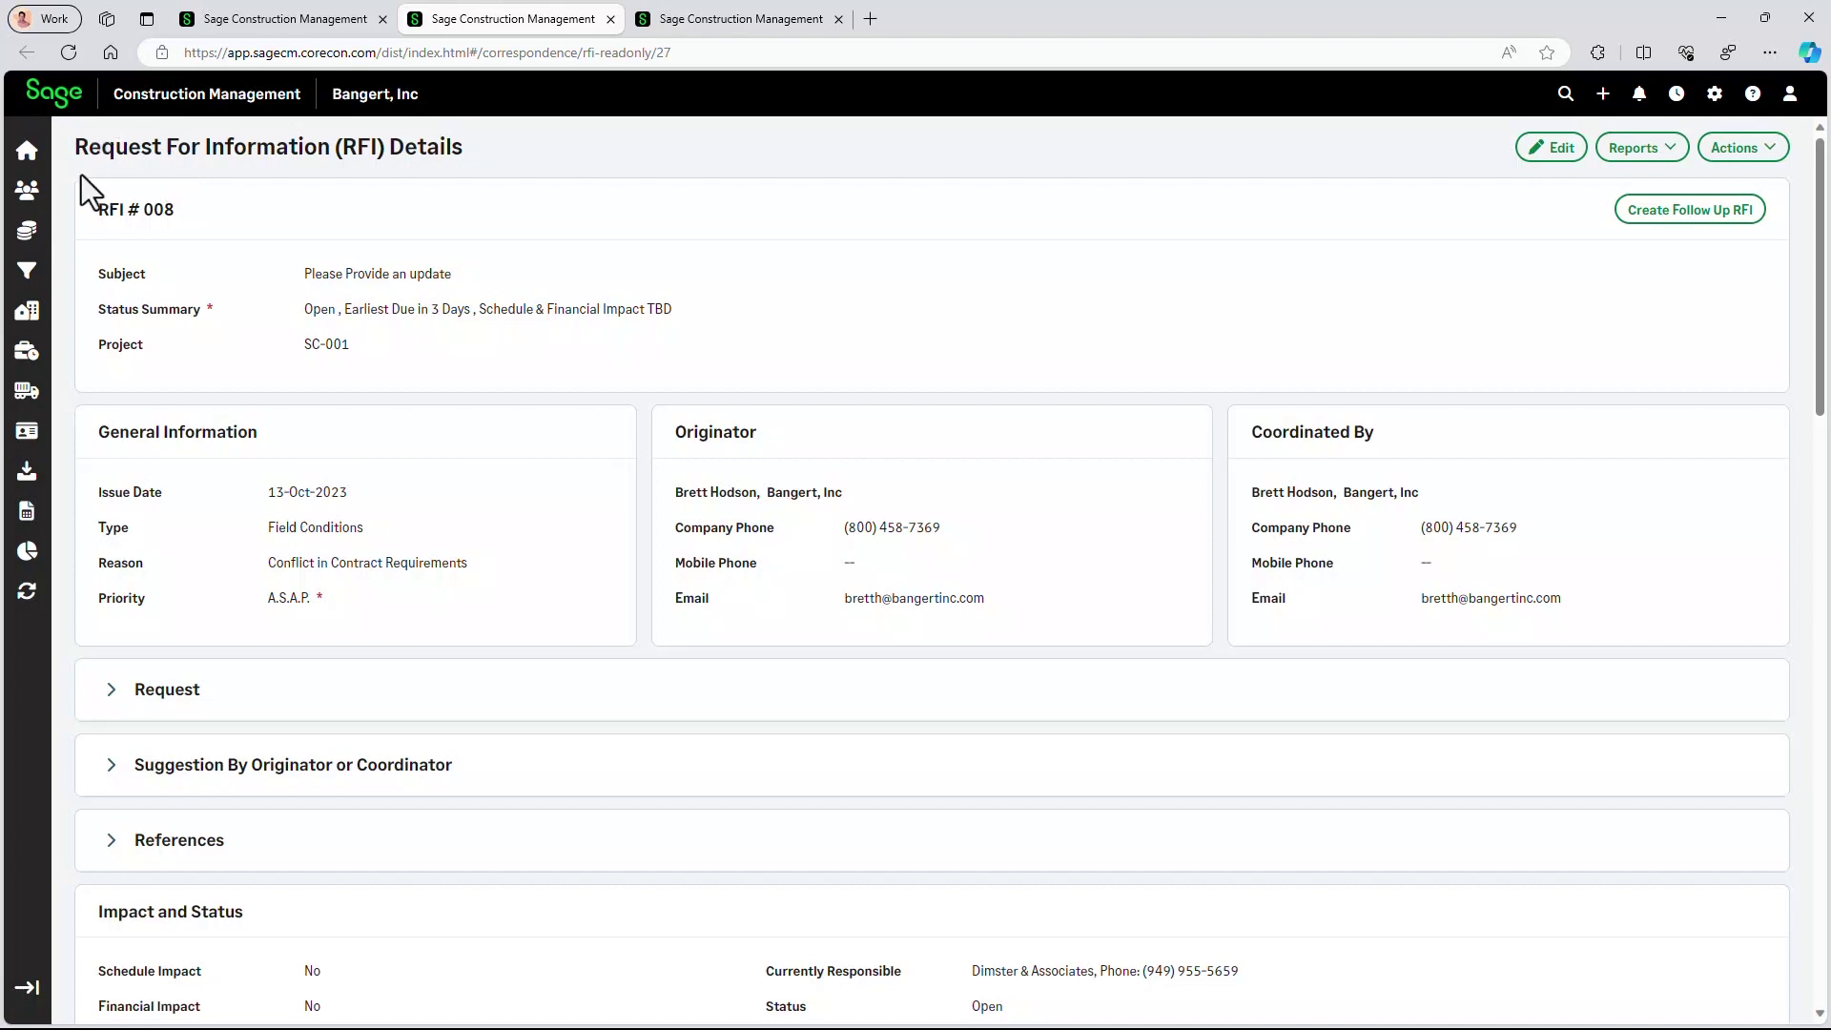
left_click(42, 153)
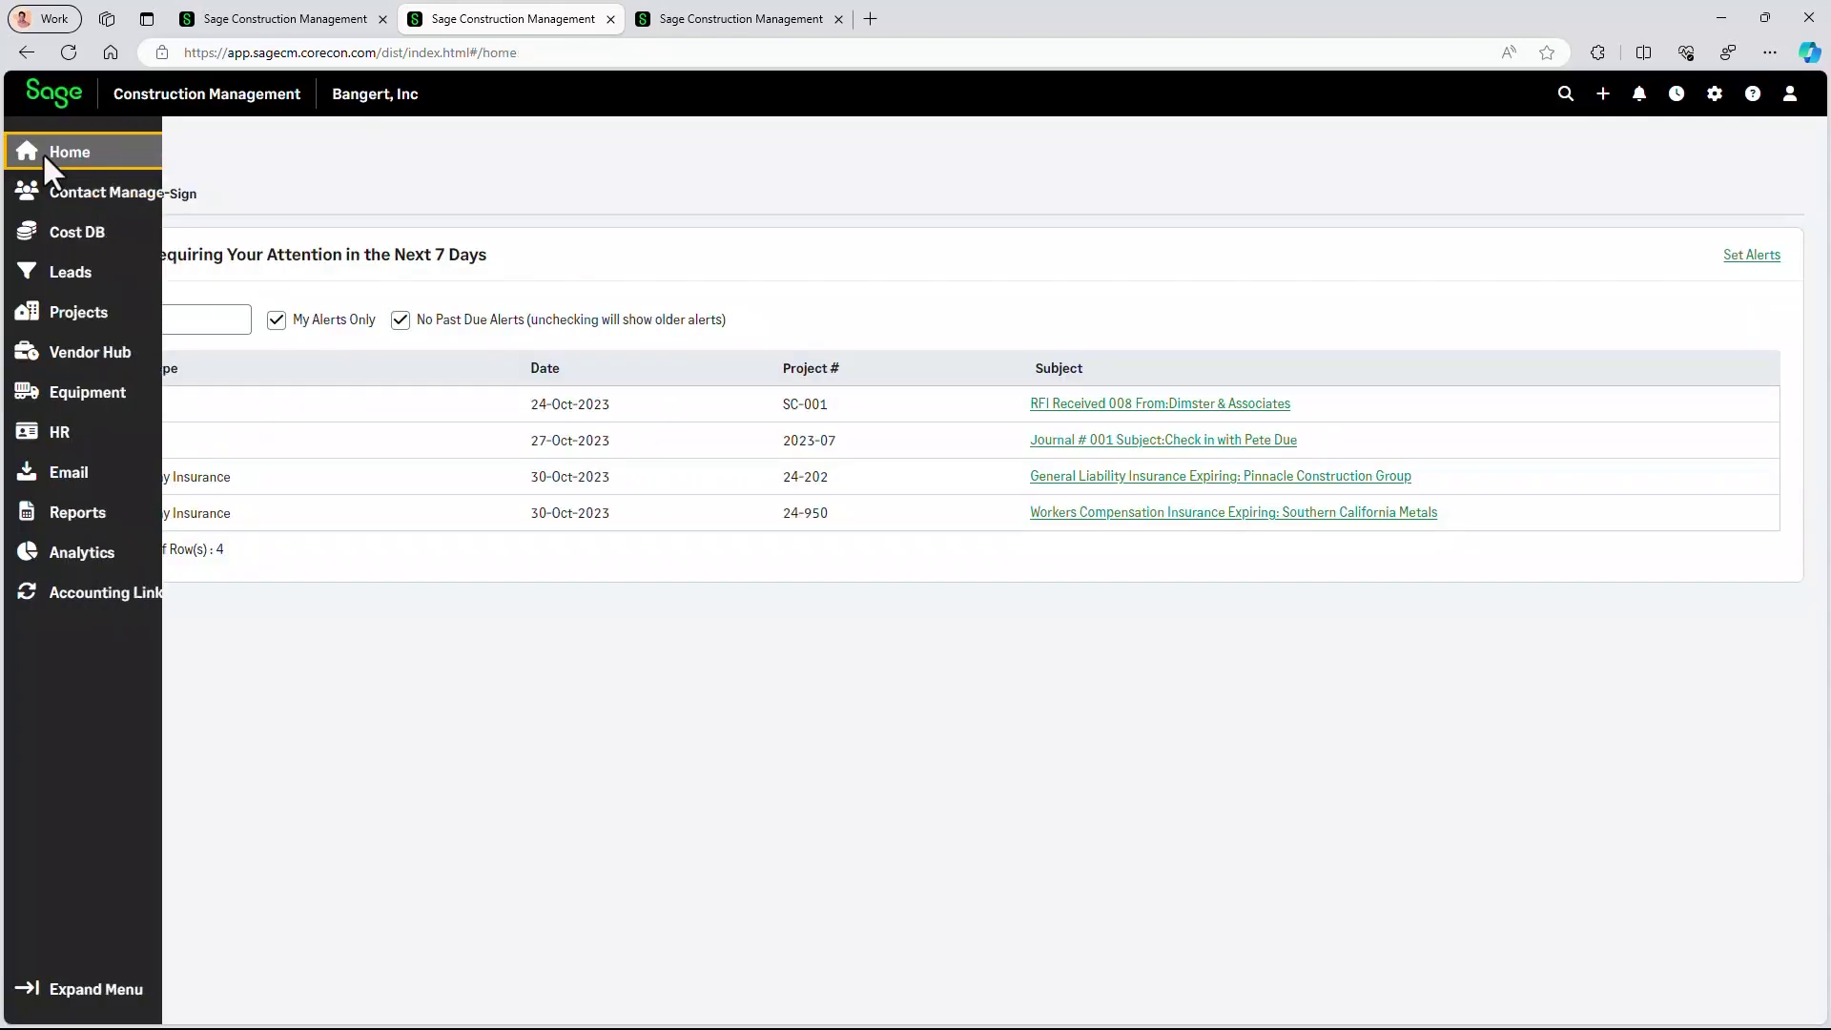
left_click(76, 319)
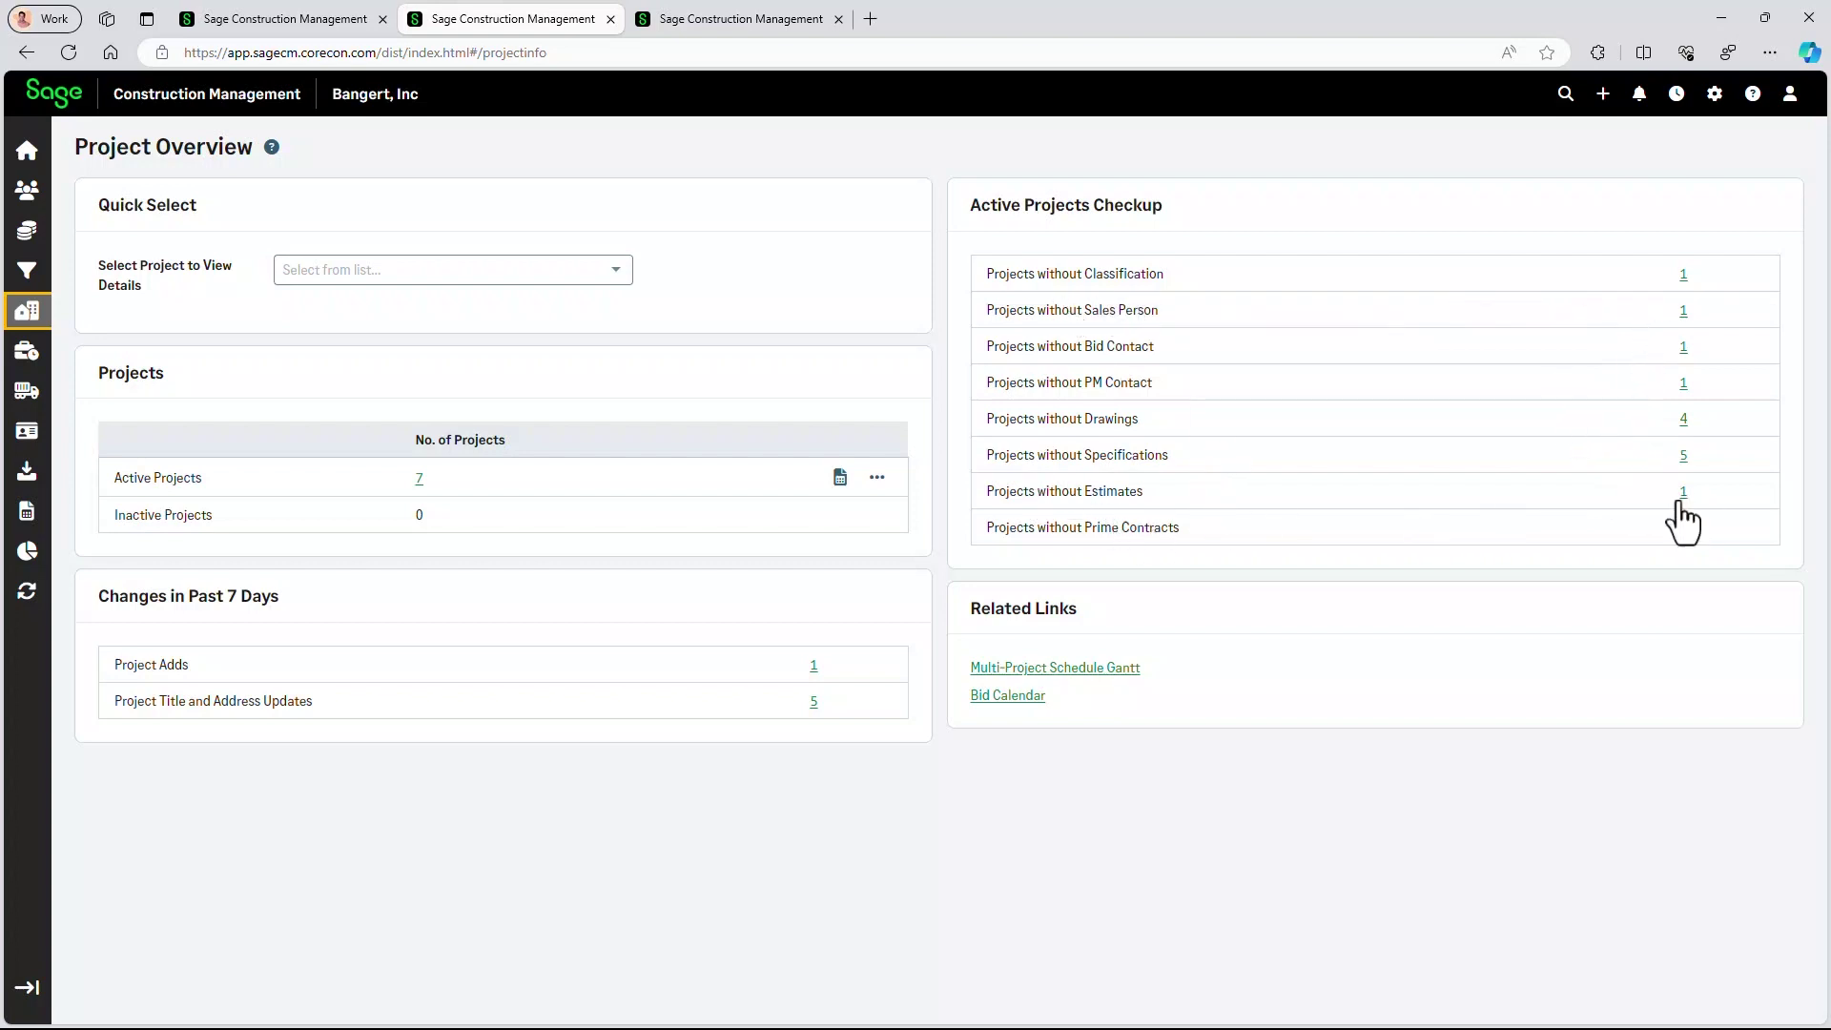
Pick project 24-950 Best Buy from the Select Project dropdown
left_click(452, 273)
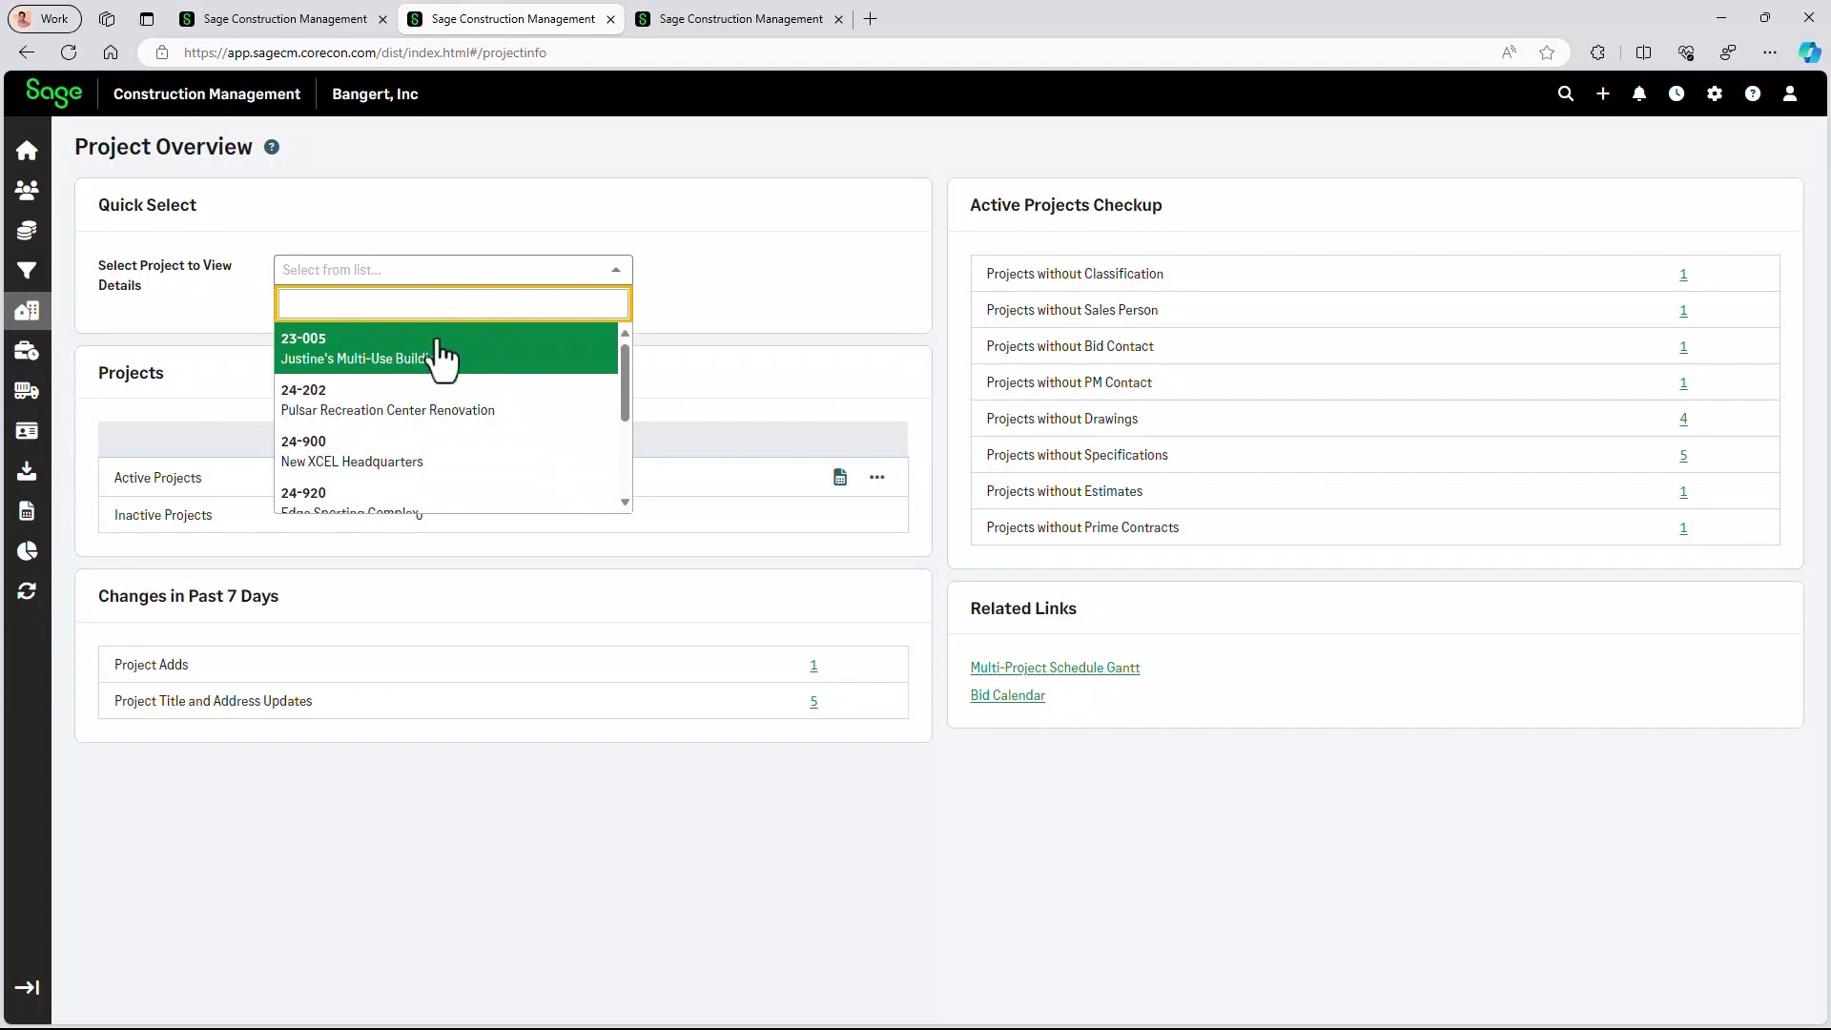
scroll(441, 392, "down", 2)
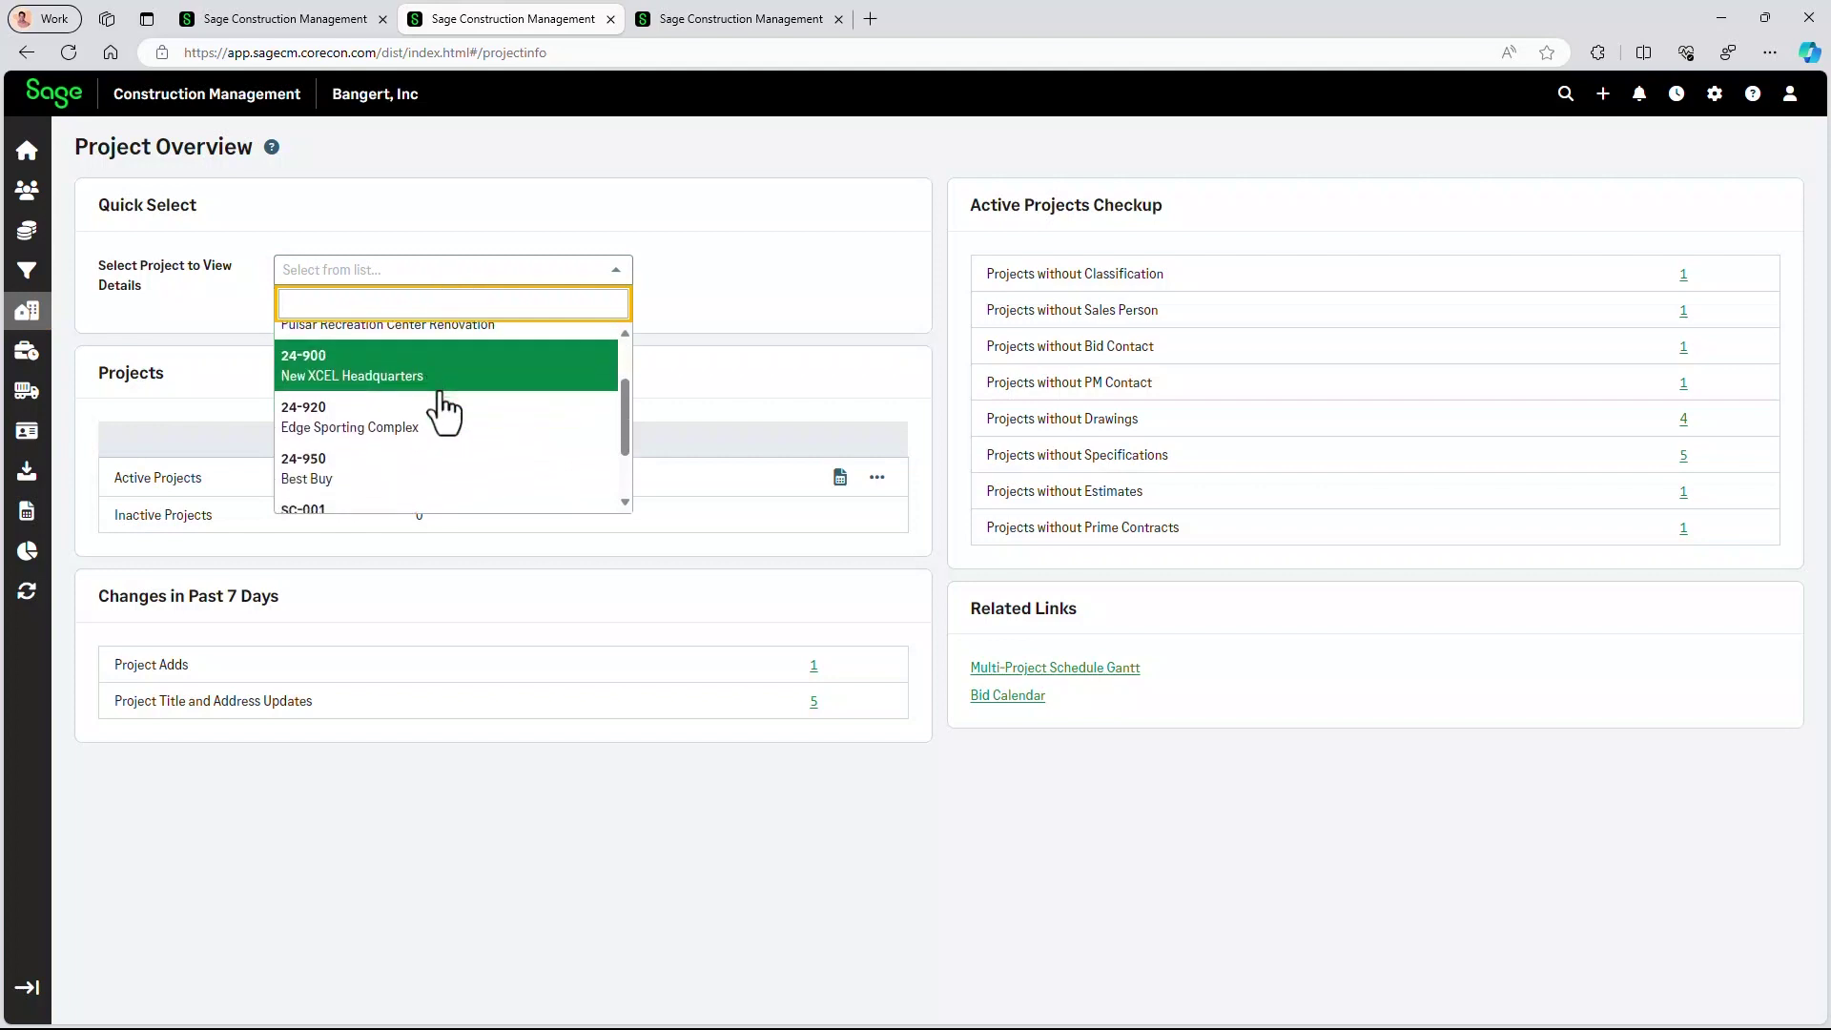
left_click(306, 482)
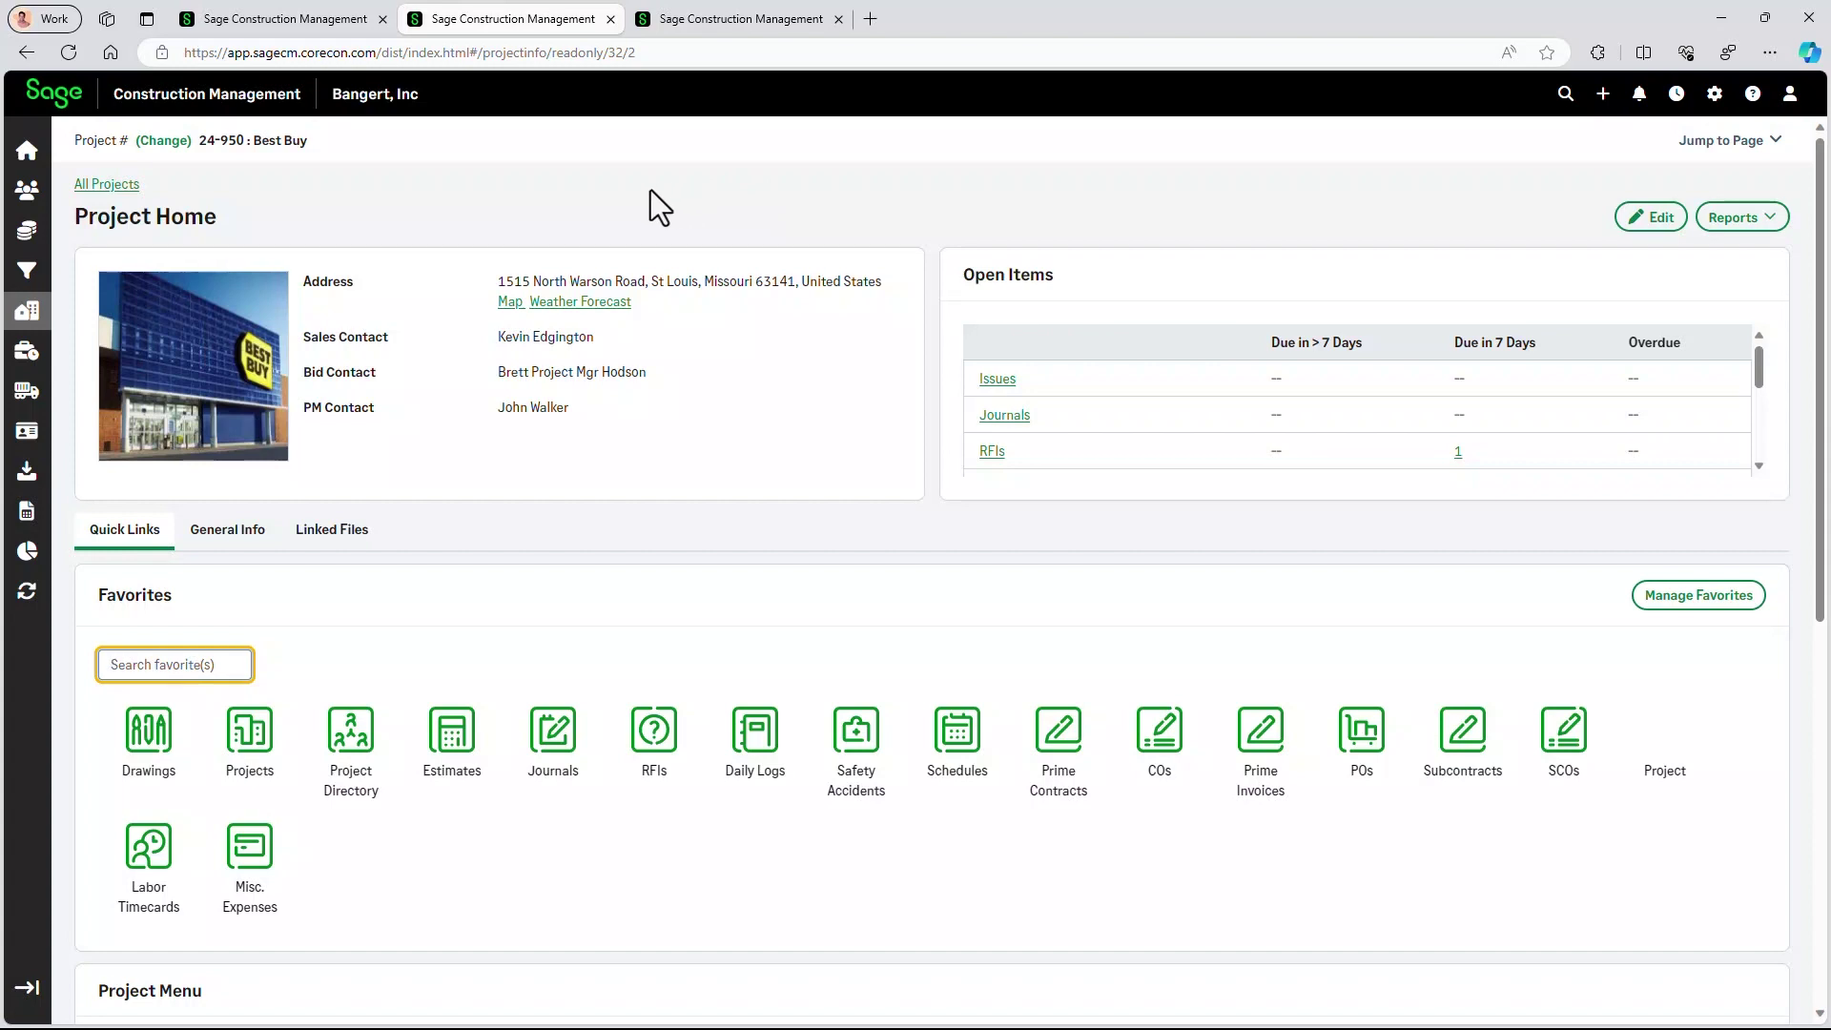
scroll(650, 191, "down", 1)
scroll(651, 191, "down", 1)
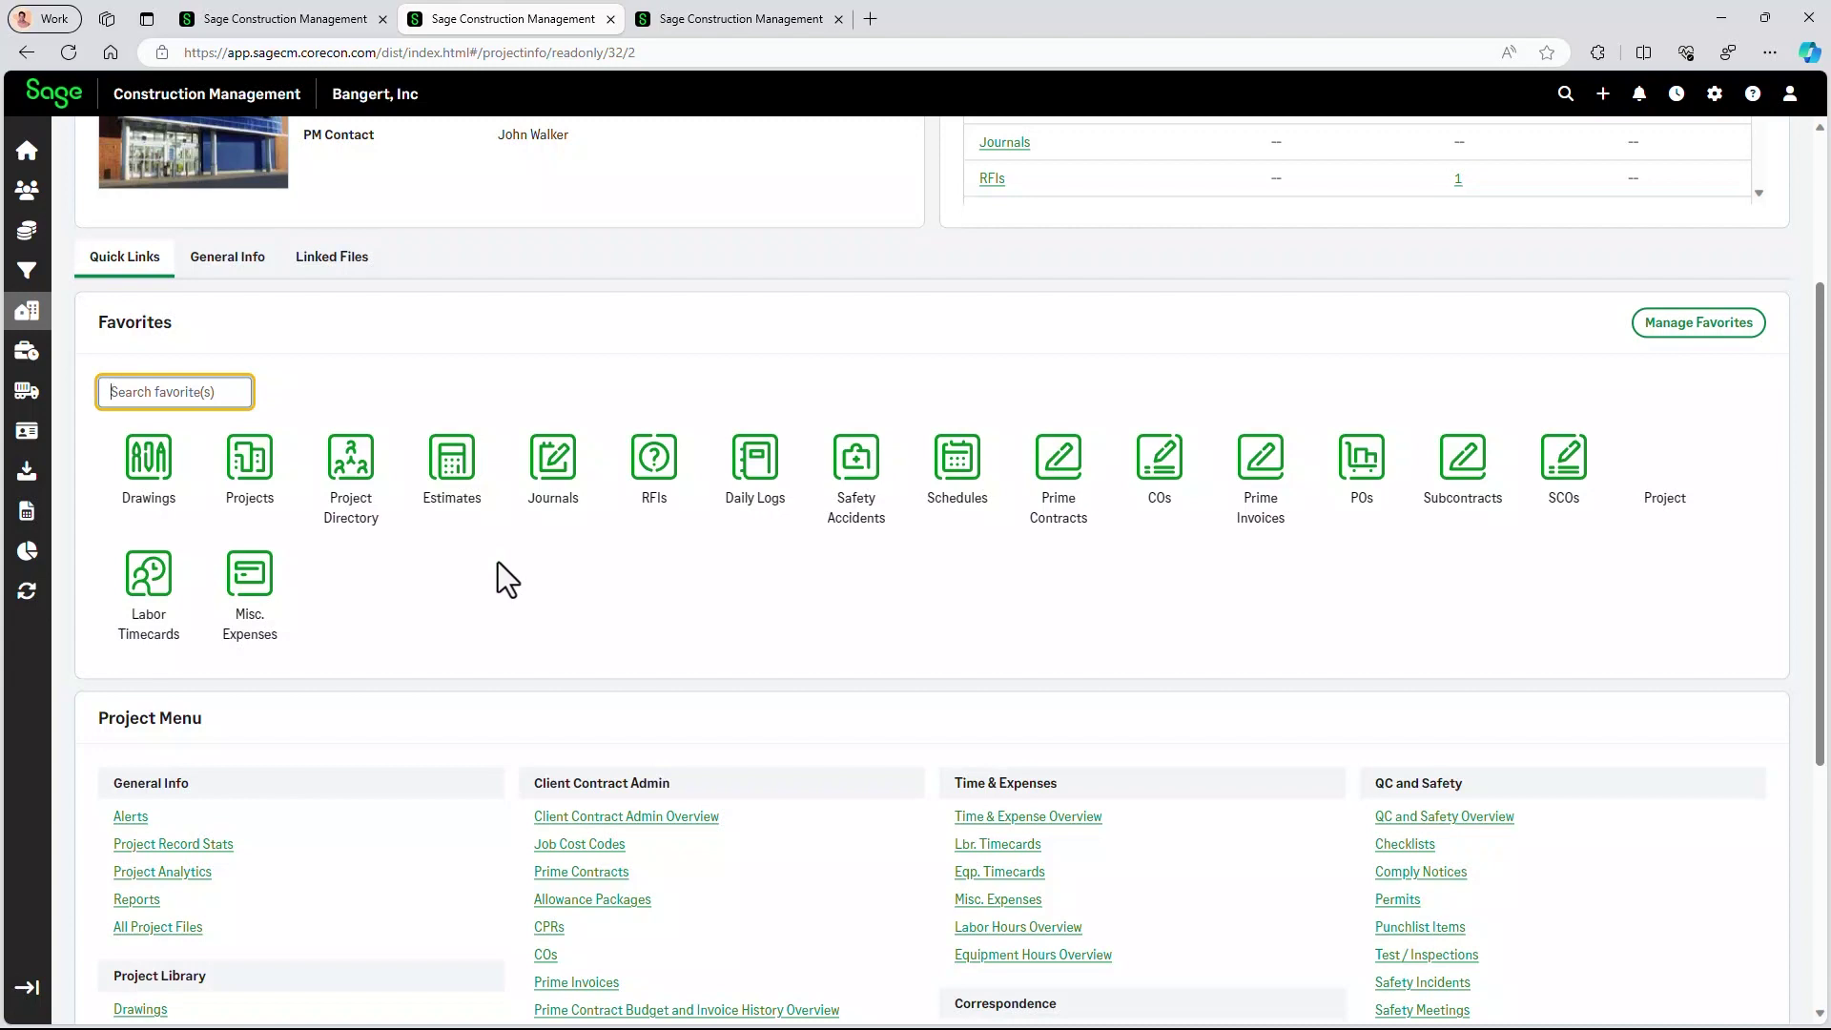
scroll(497, 563, "down", 5)
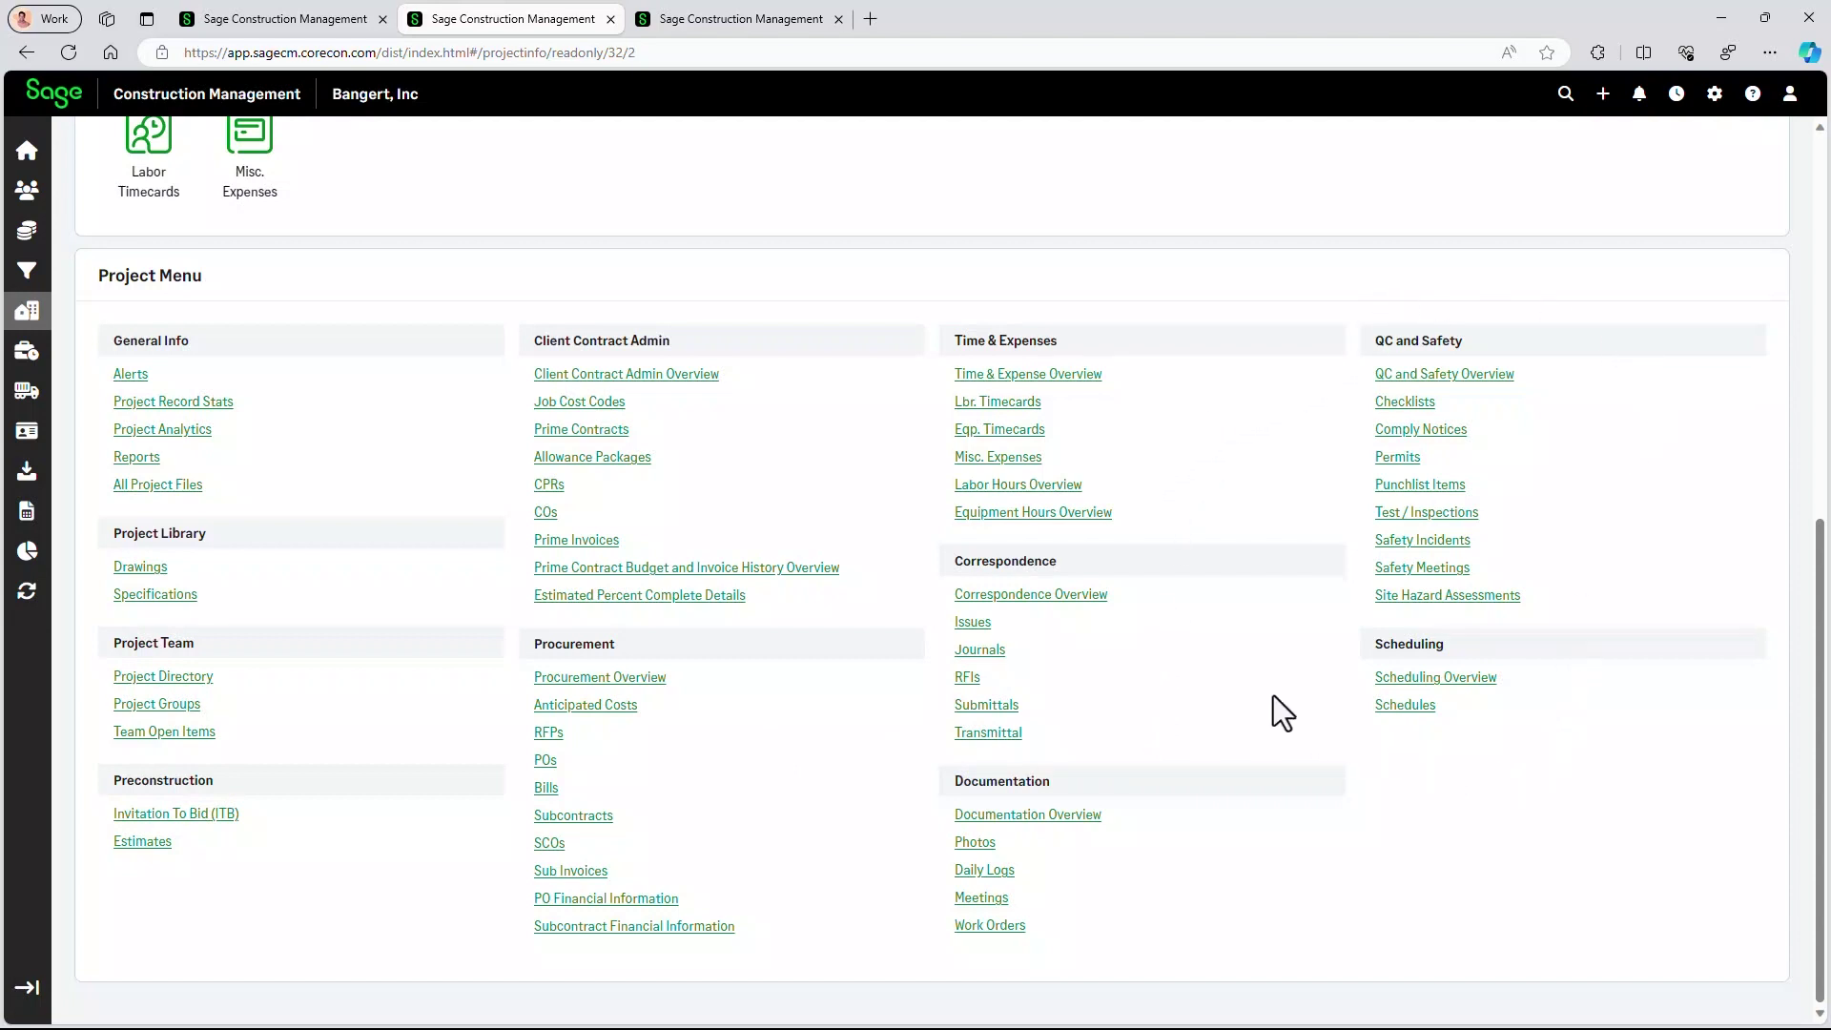
scroll(1100, 587, "up", 4)
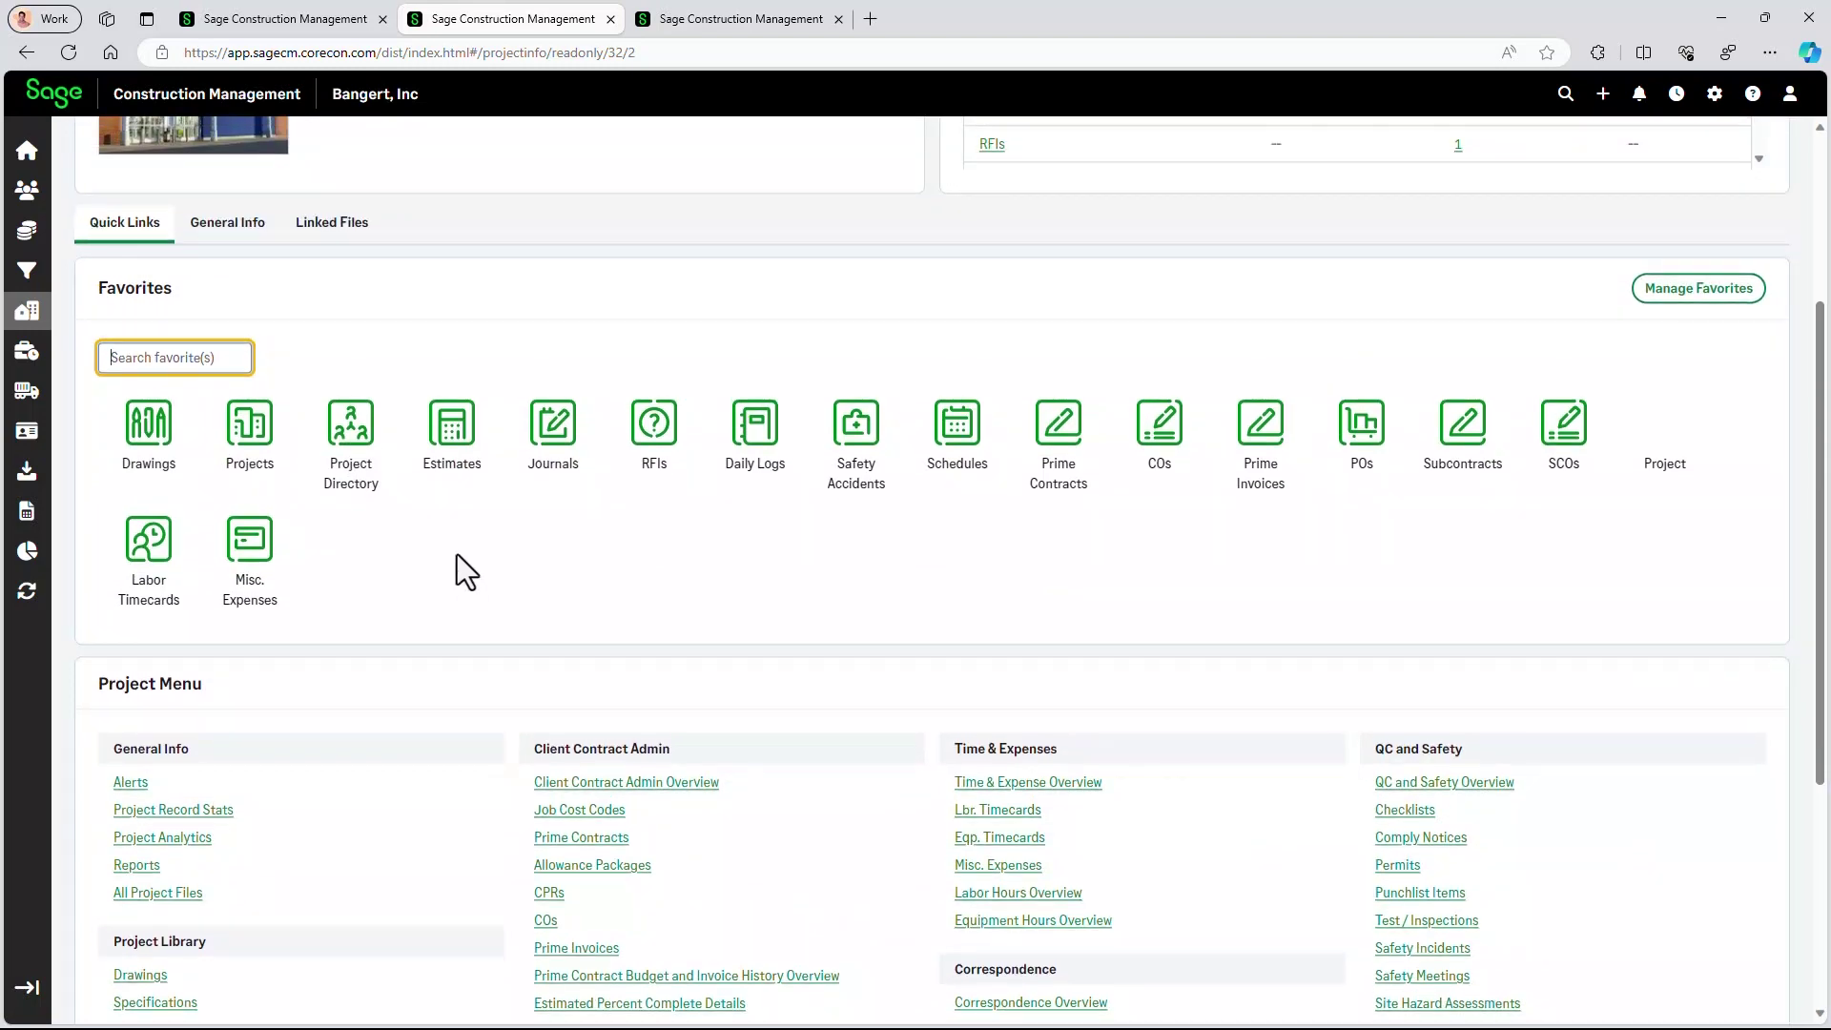
scroll(521, 541, "up", 1)
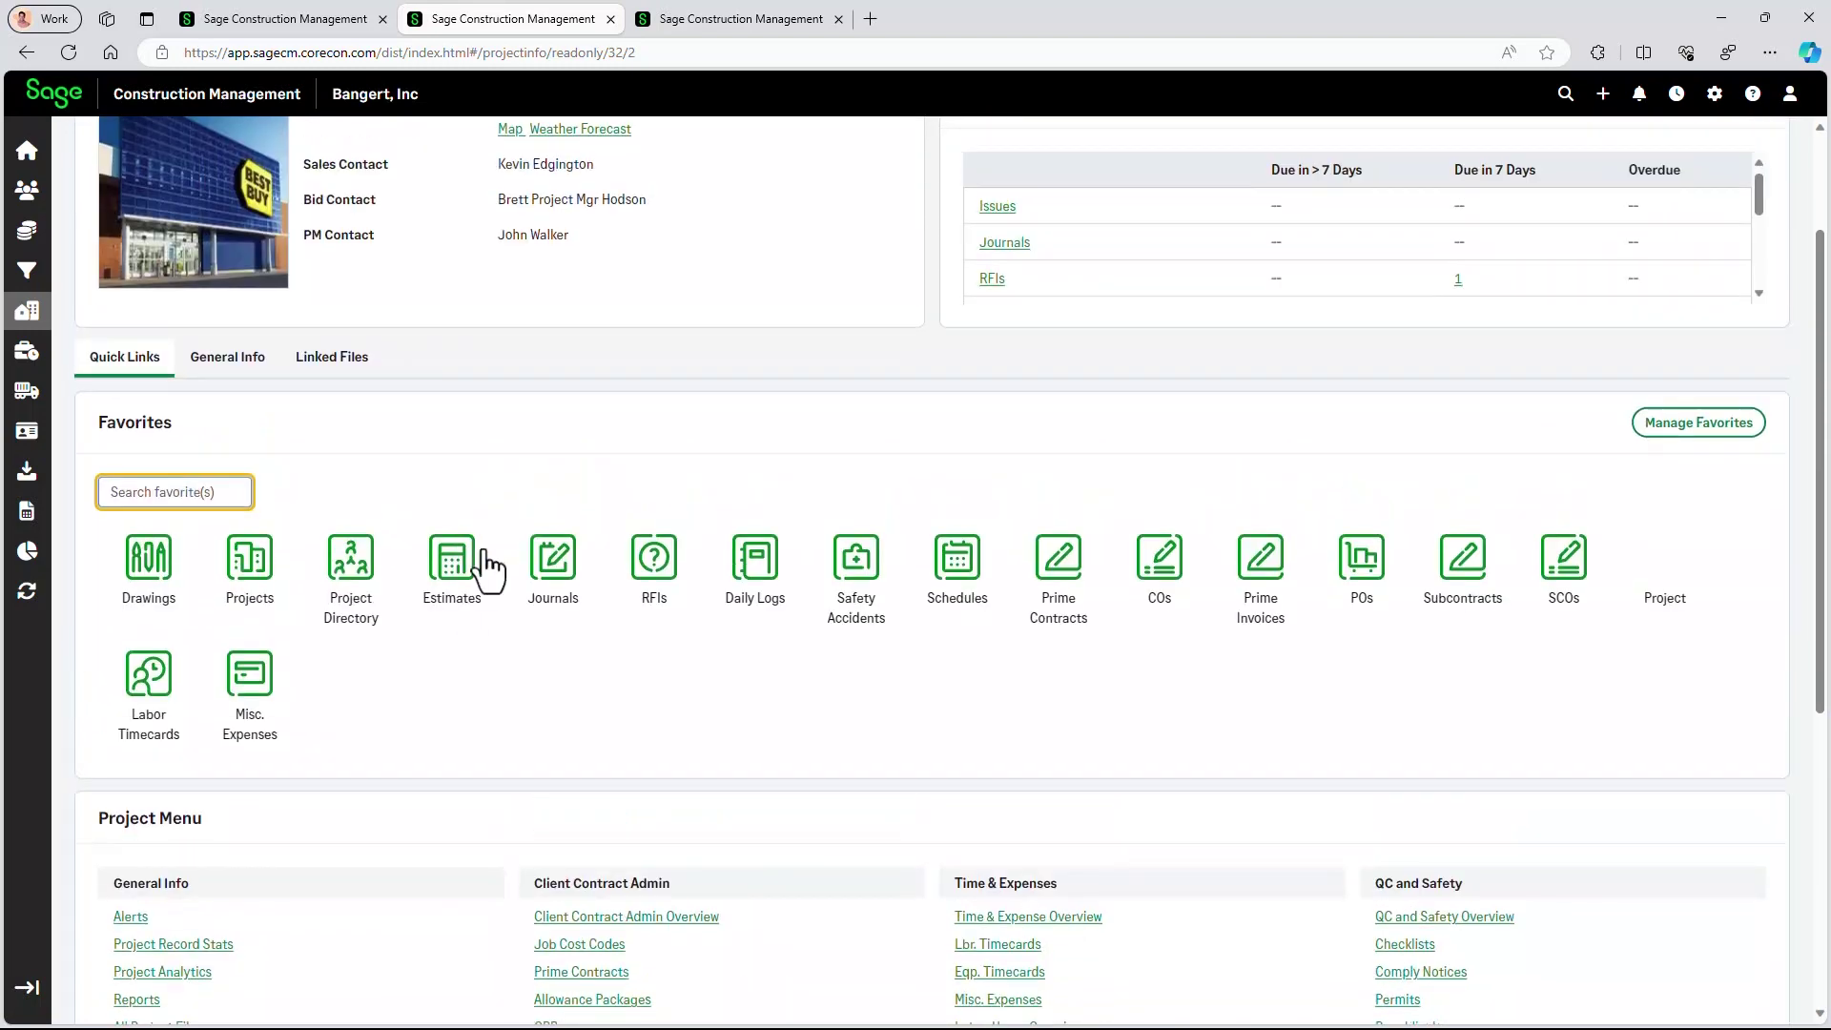
View the 001: Original Schedule Gantt chart, then return to the Best Buy Project Home
left_click(957, 596)
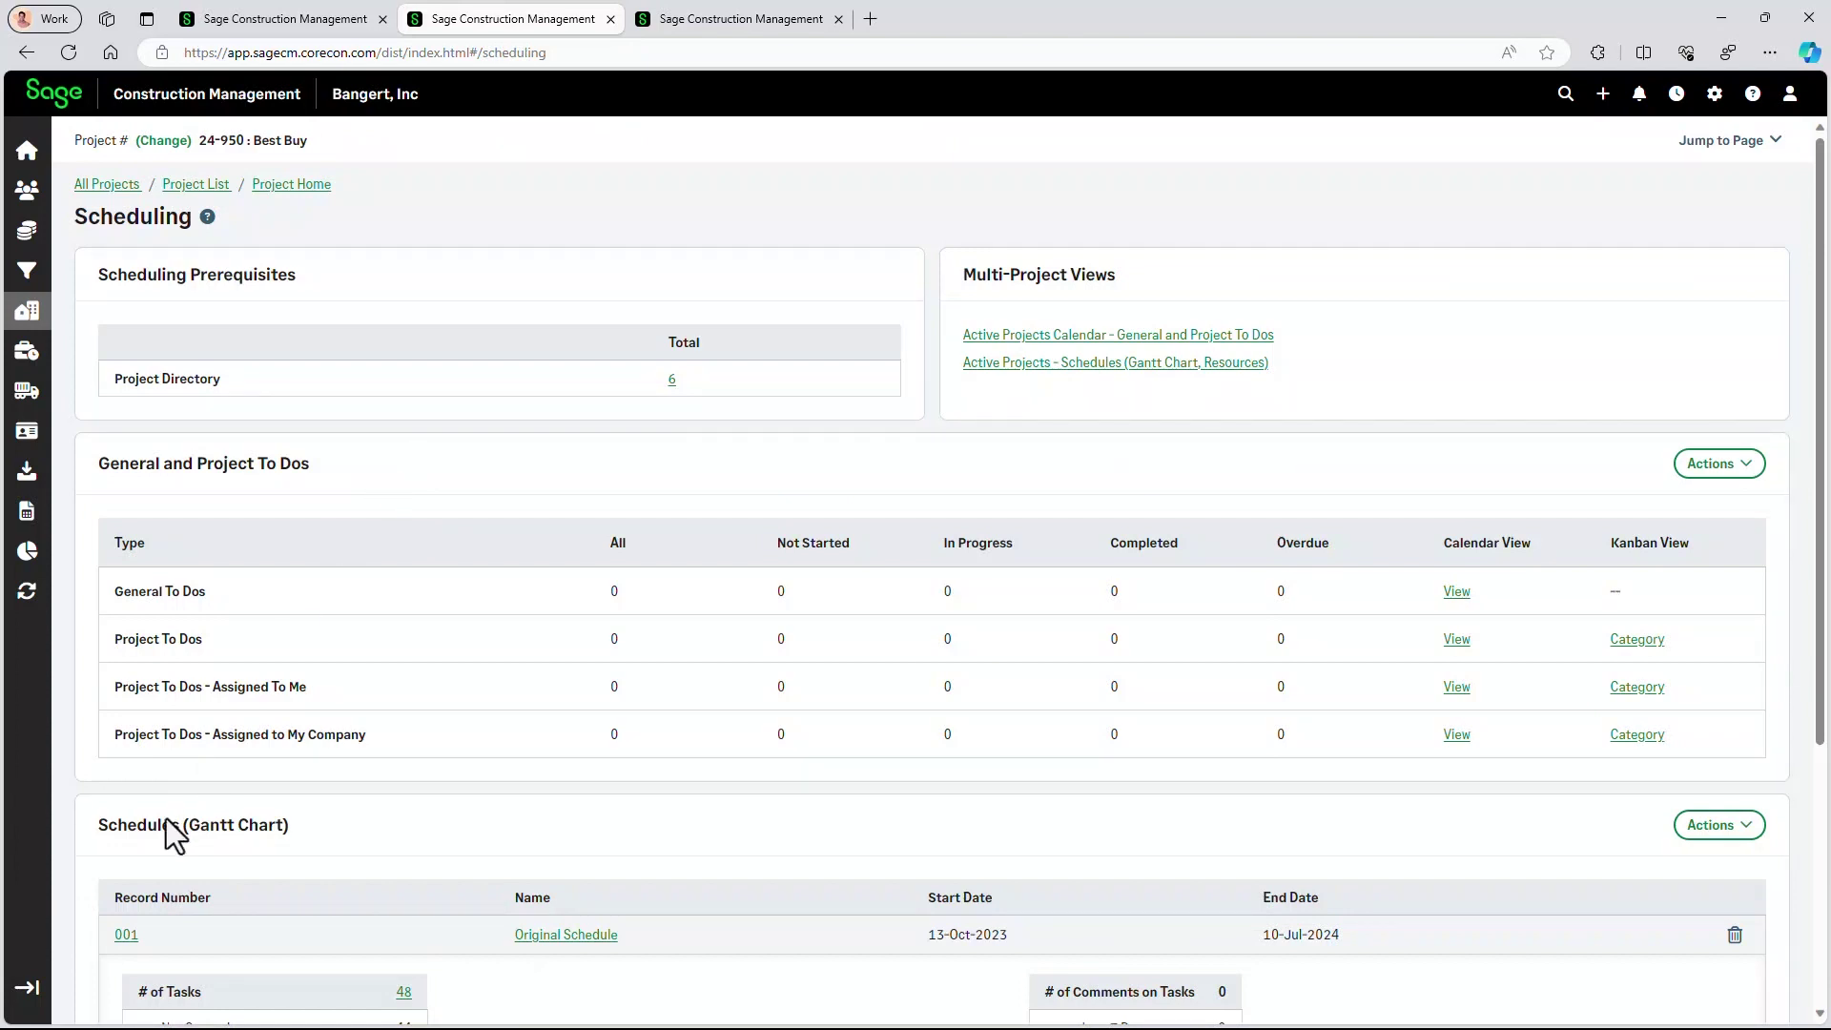
scroll(218, 882, "down", 2)
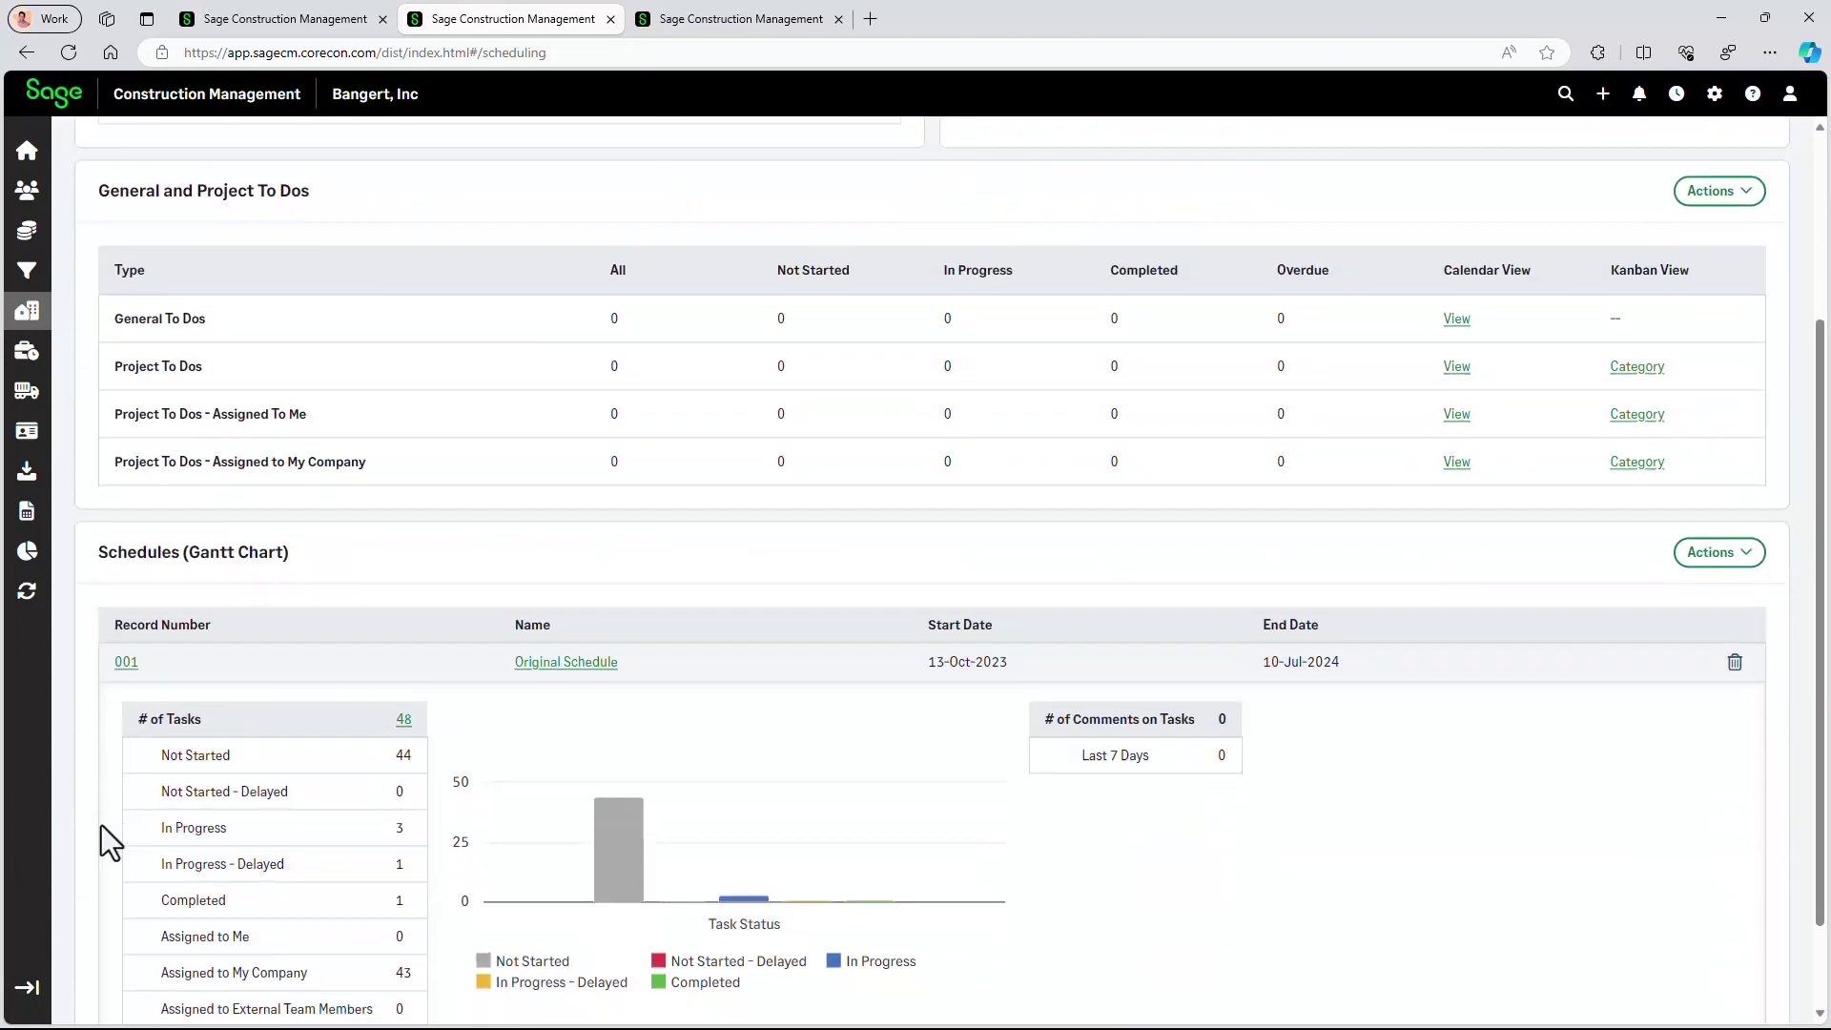
left_click(125, 664)
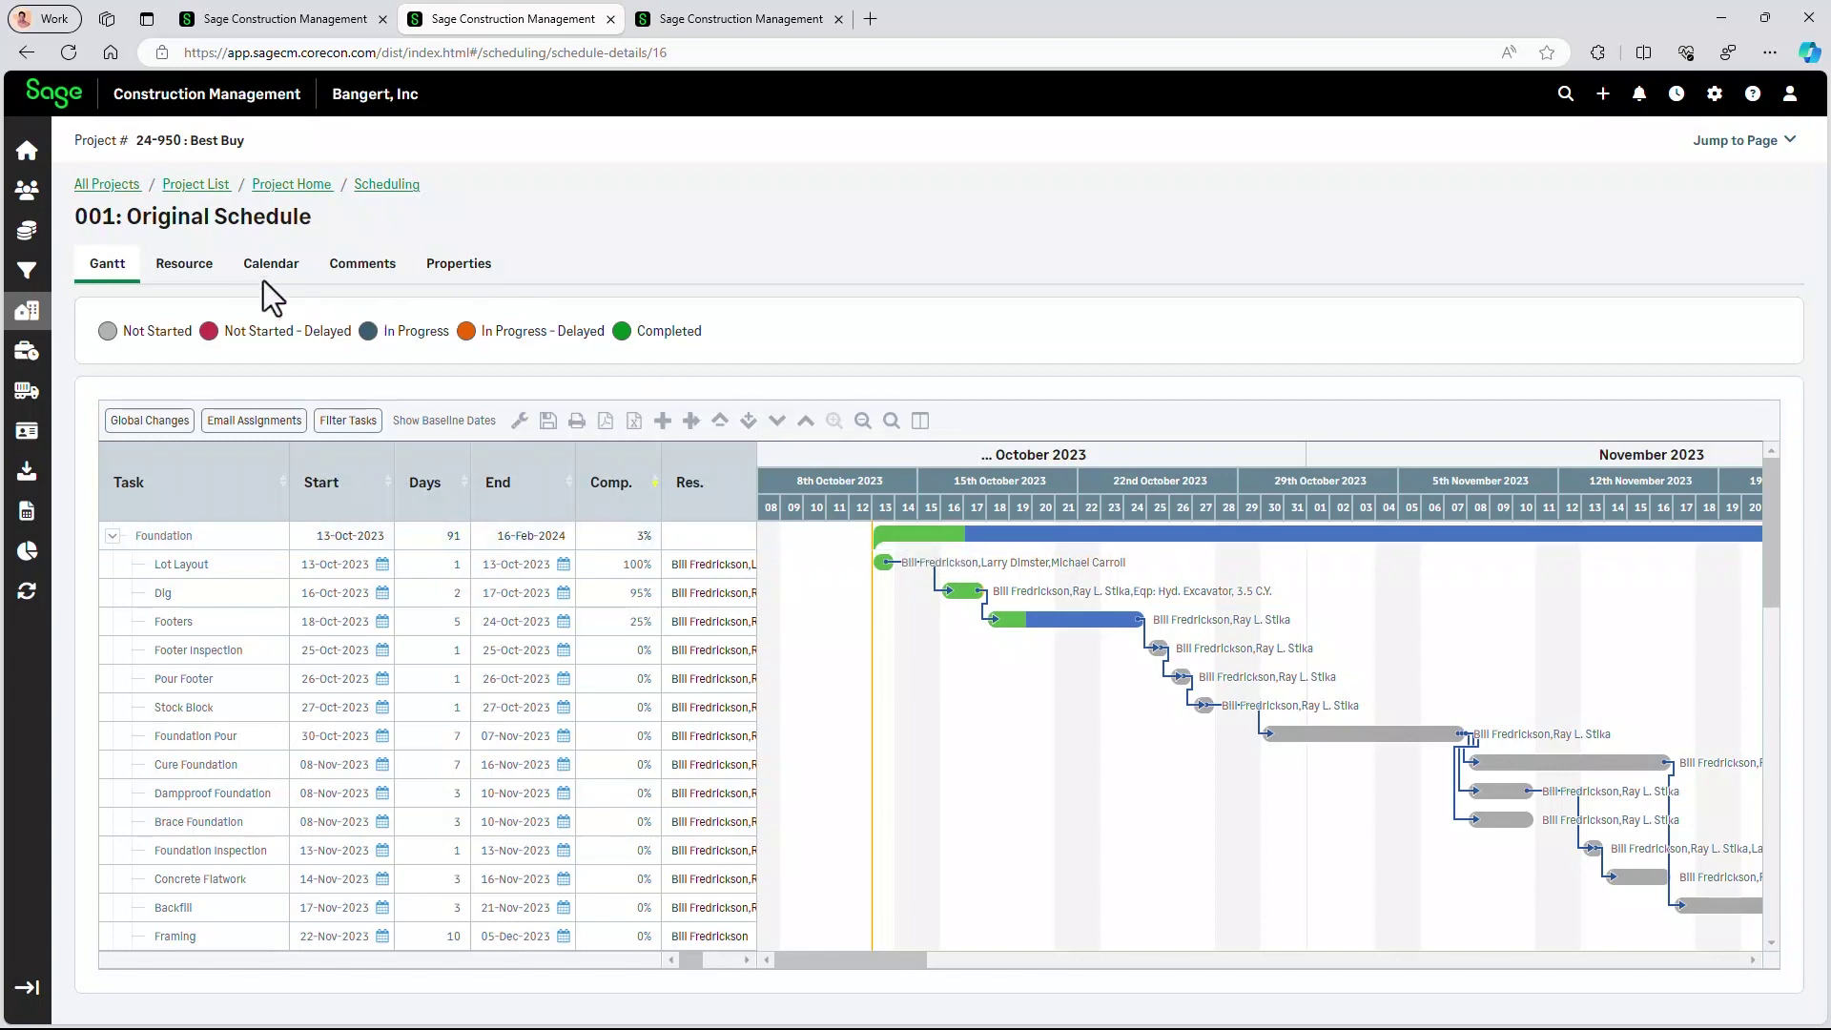
left_click(306, 186)
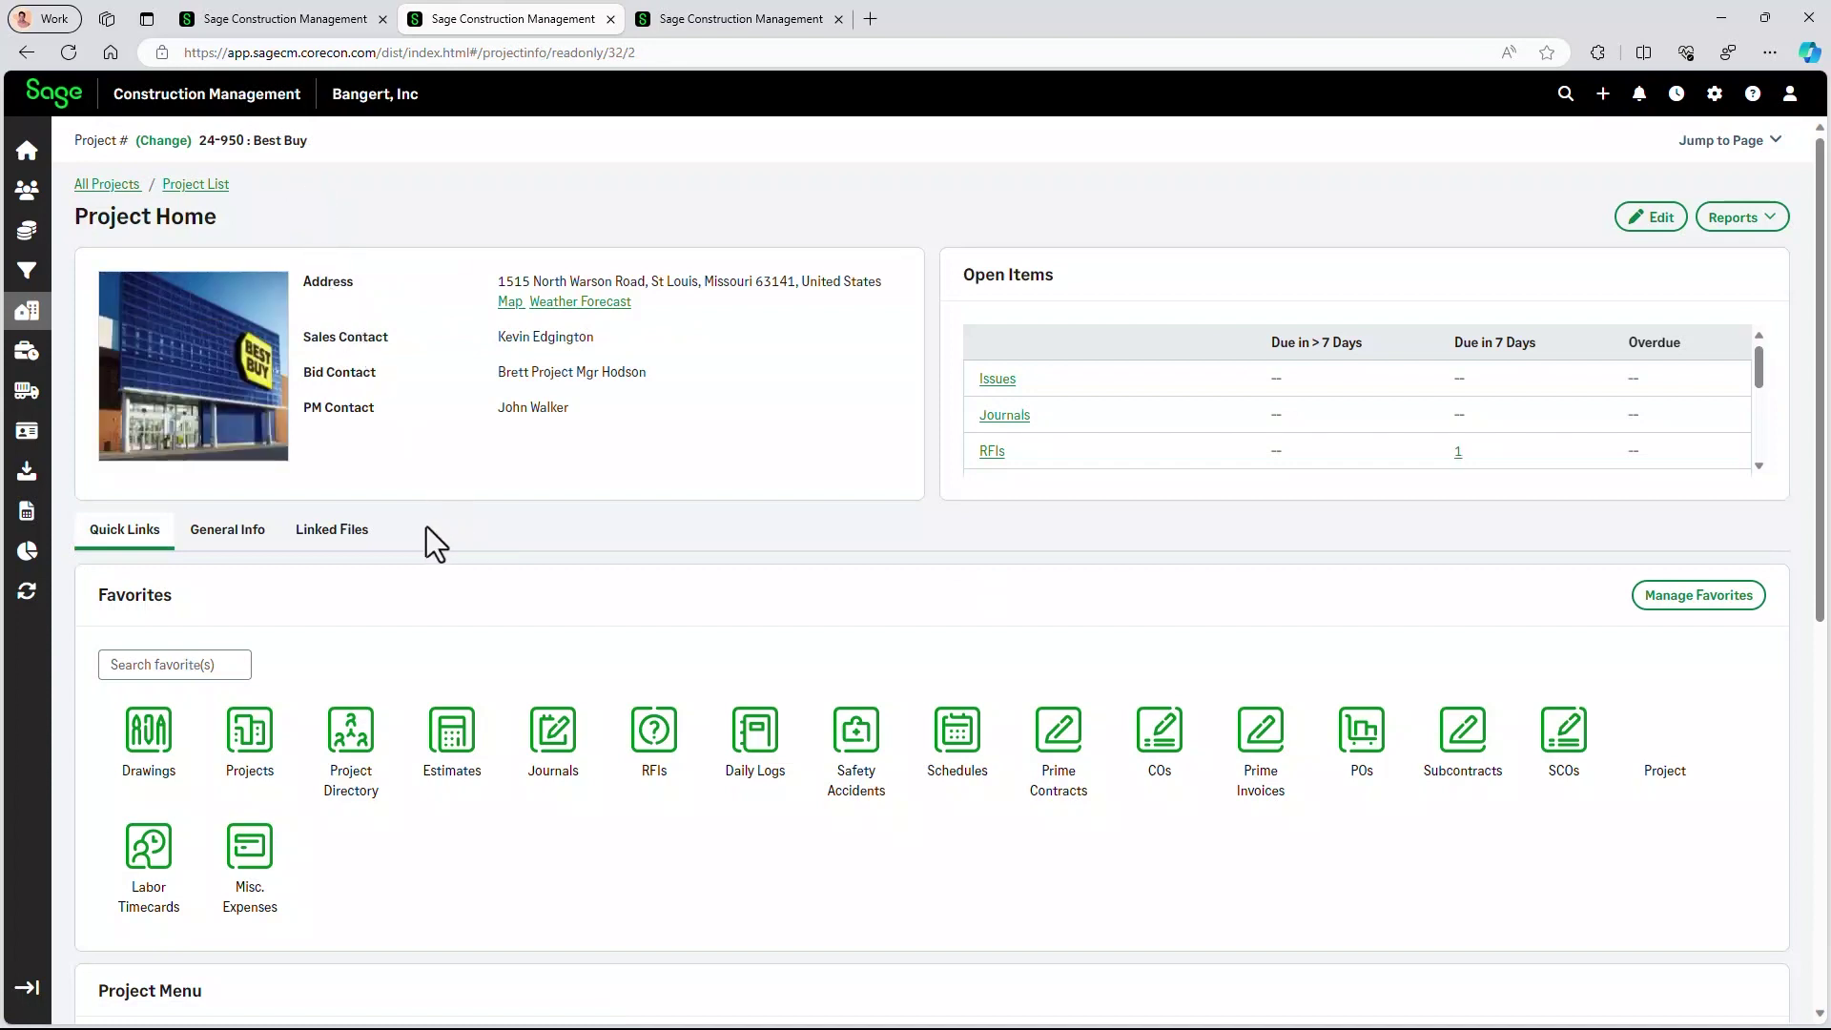
Open Base Estimate 001's summary: $4,047,188.96 sell against $3,377,247.28 cost, 19.84% margin
left_click(452, 731)
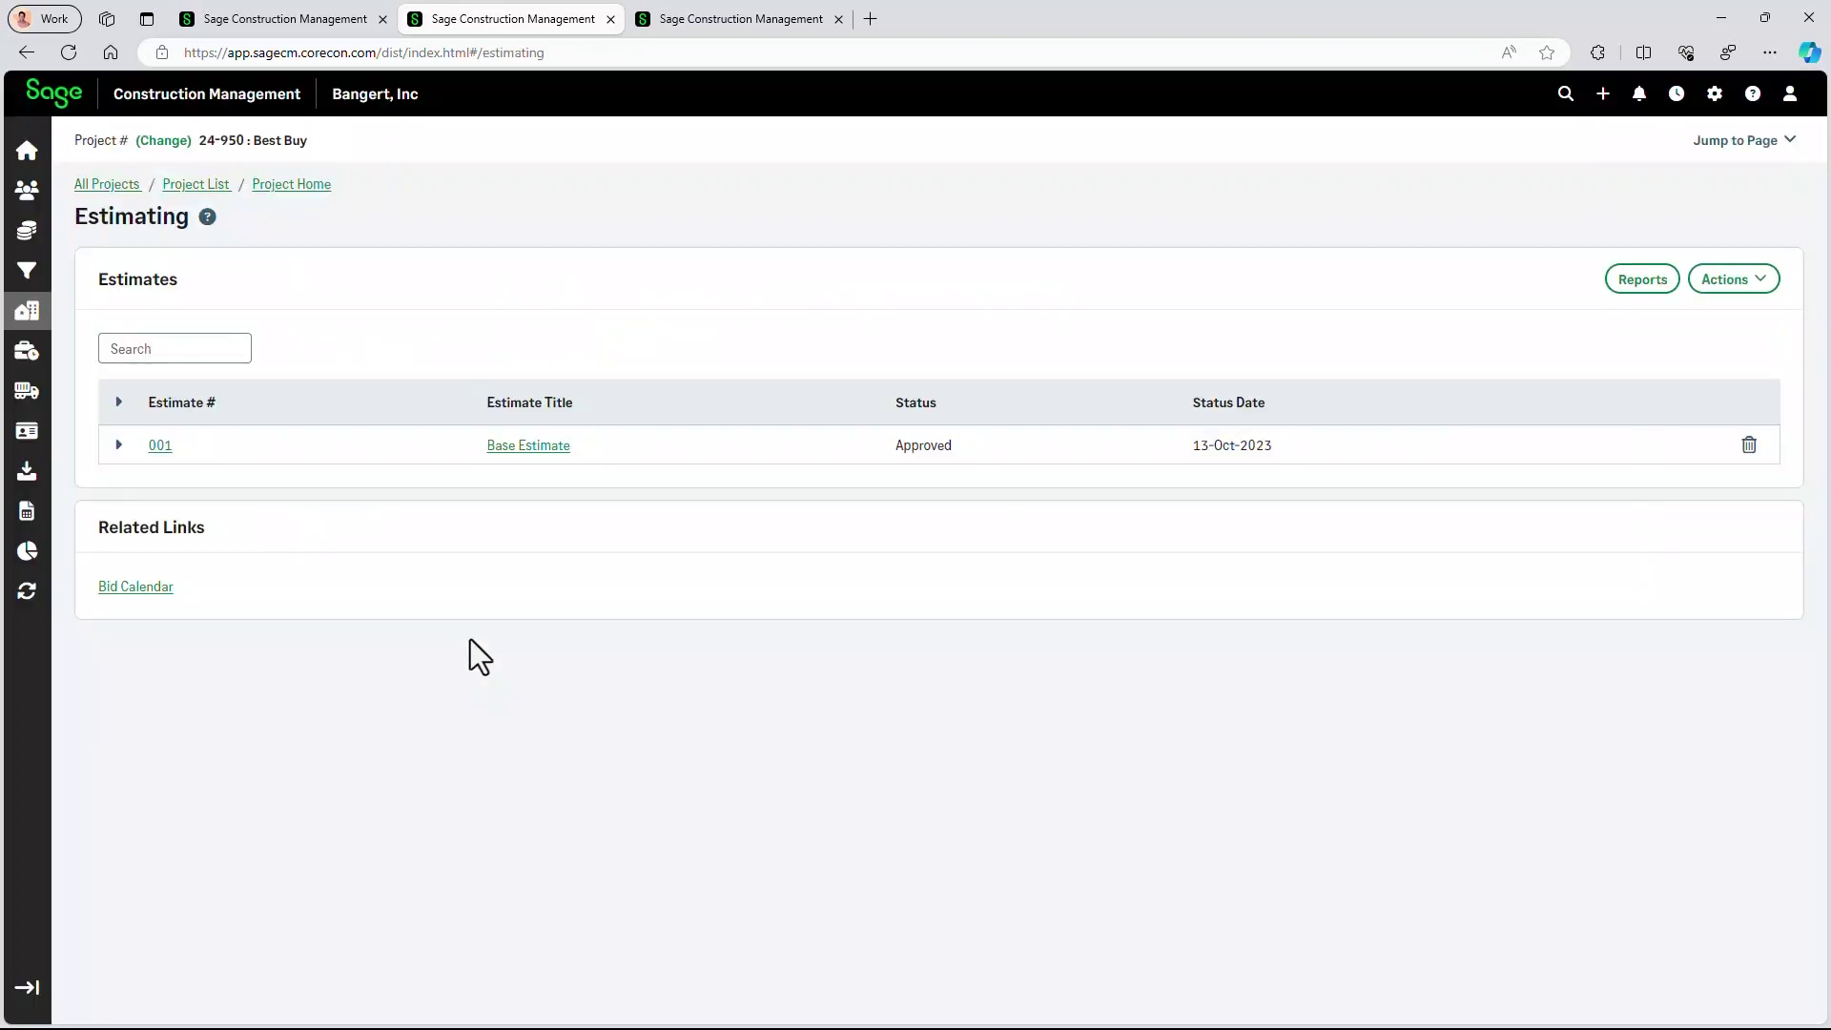
left_click(160, 447)
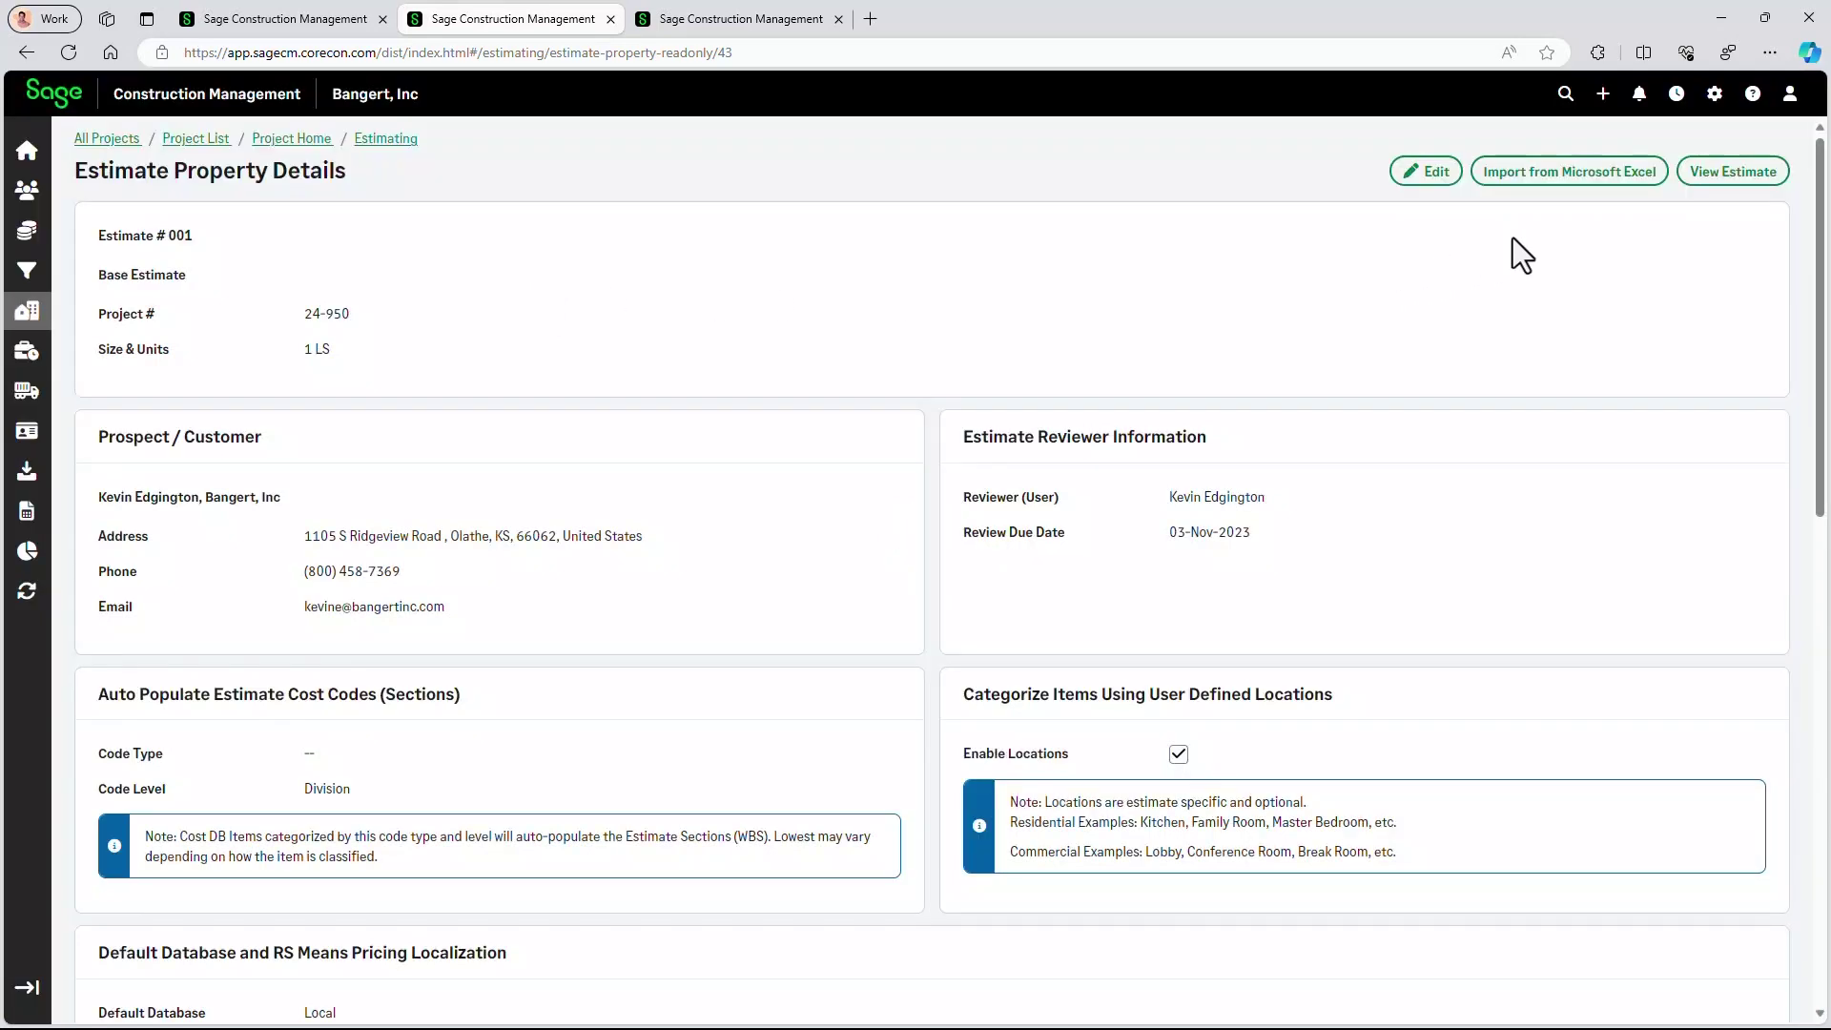
left_click(1737, 174)
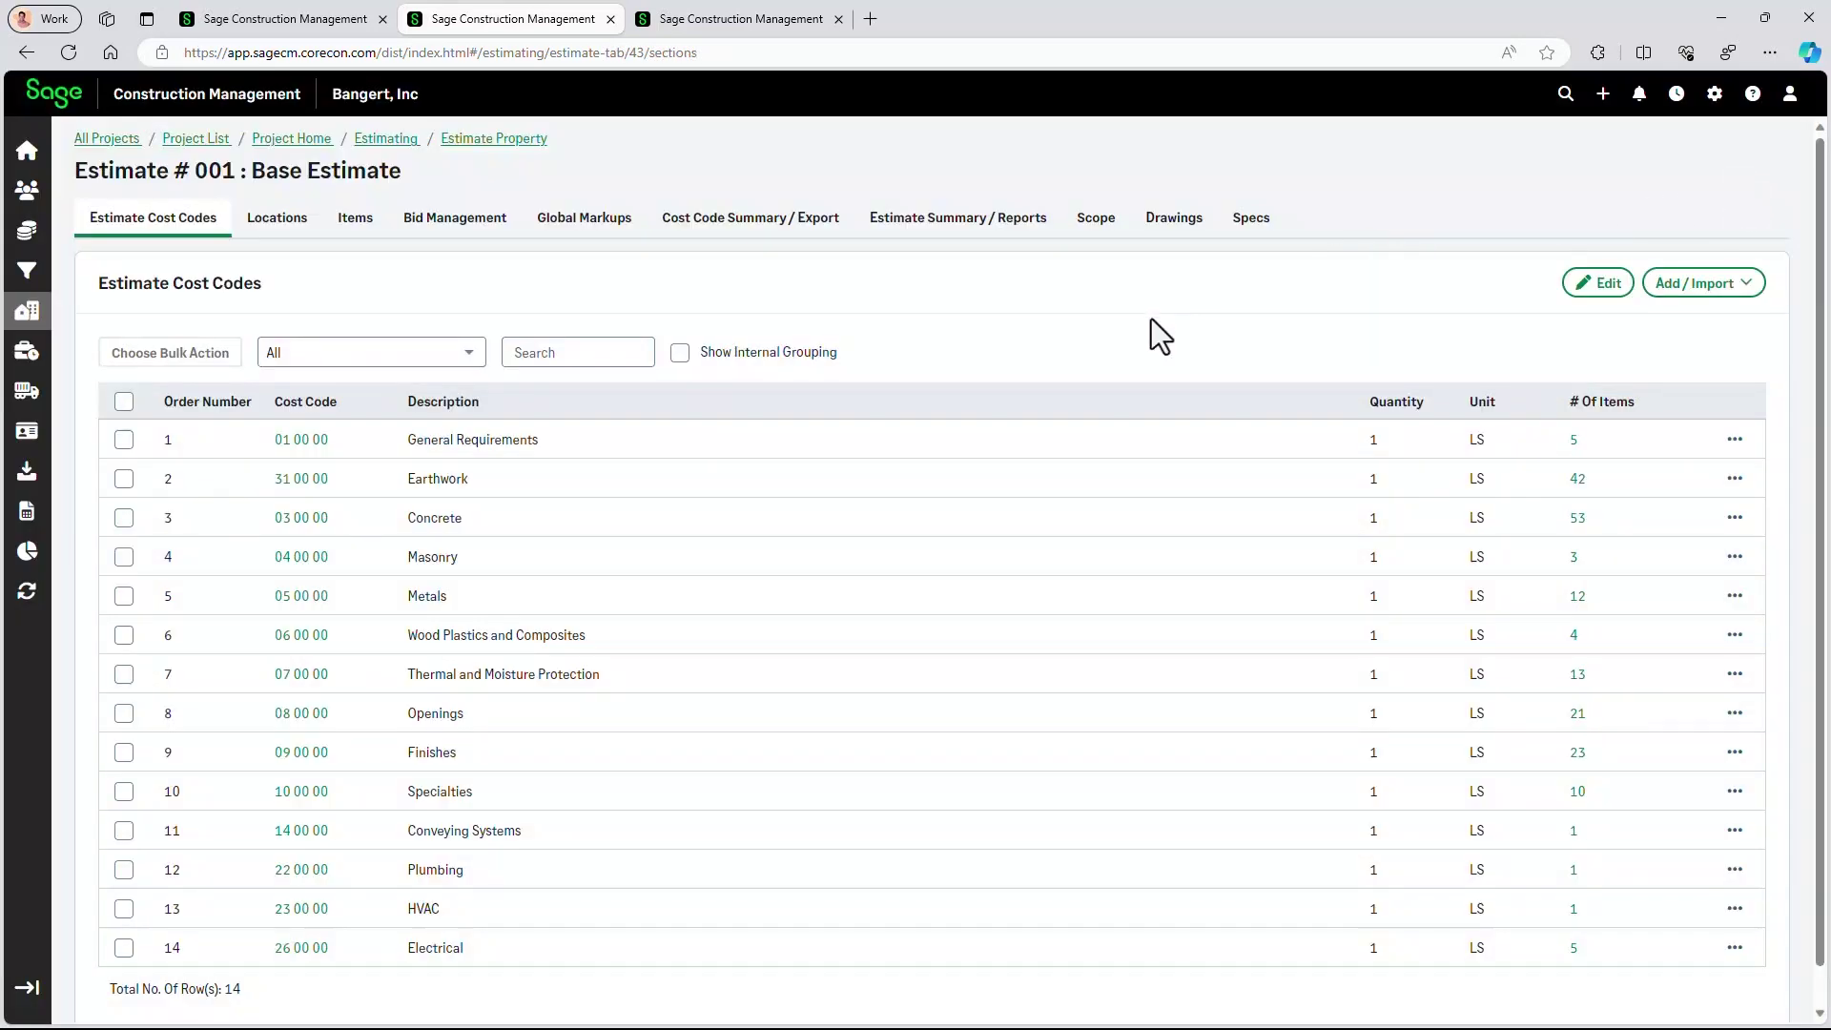
left_click(959, 234)
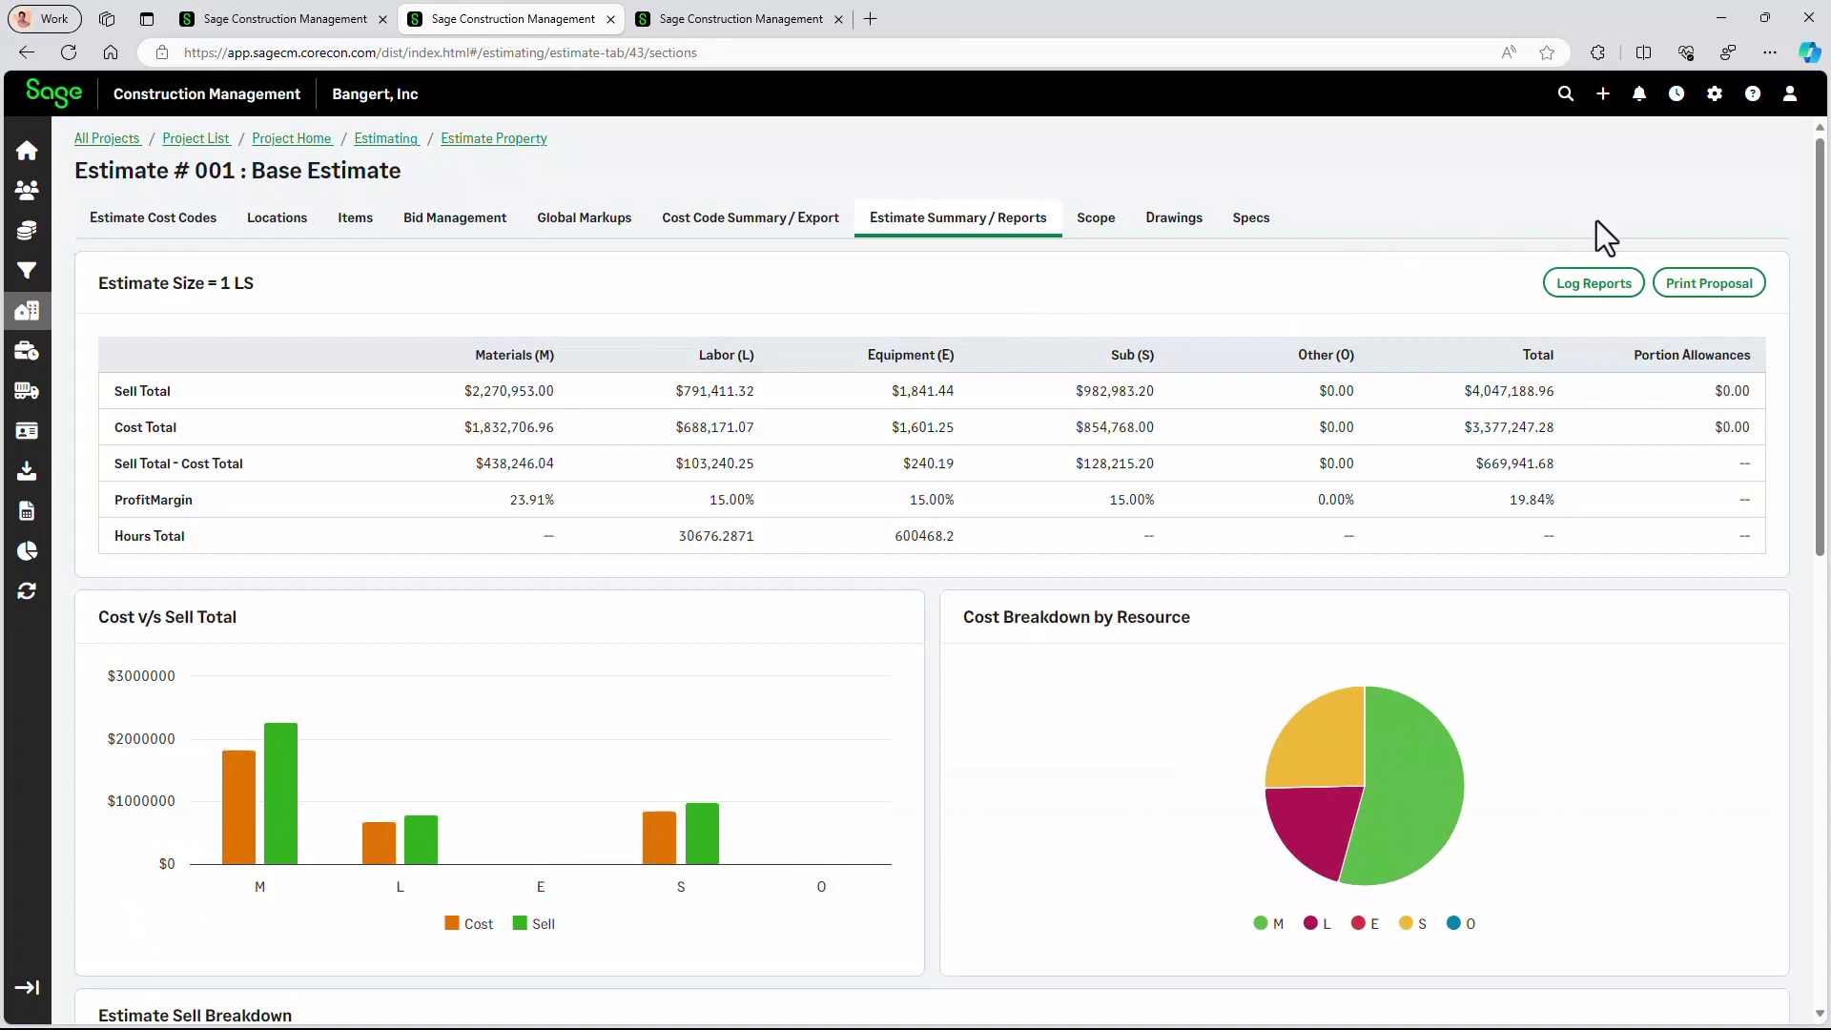
Print the estimate proposal using the 'Items Grouped By Division and Cost Code' format as a .DOC
left_click(1713, 298)
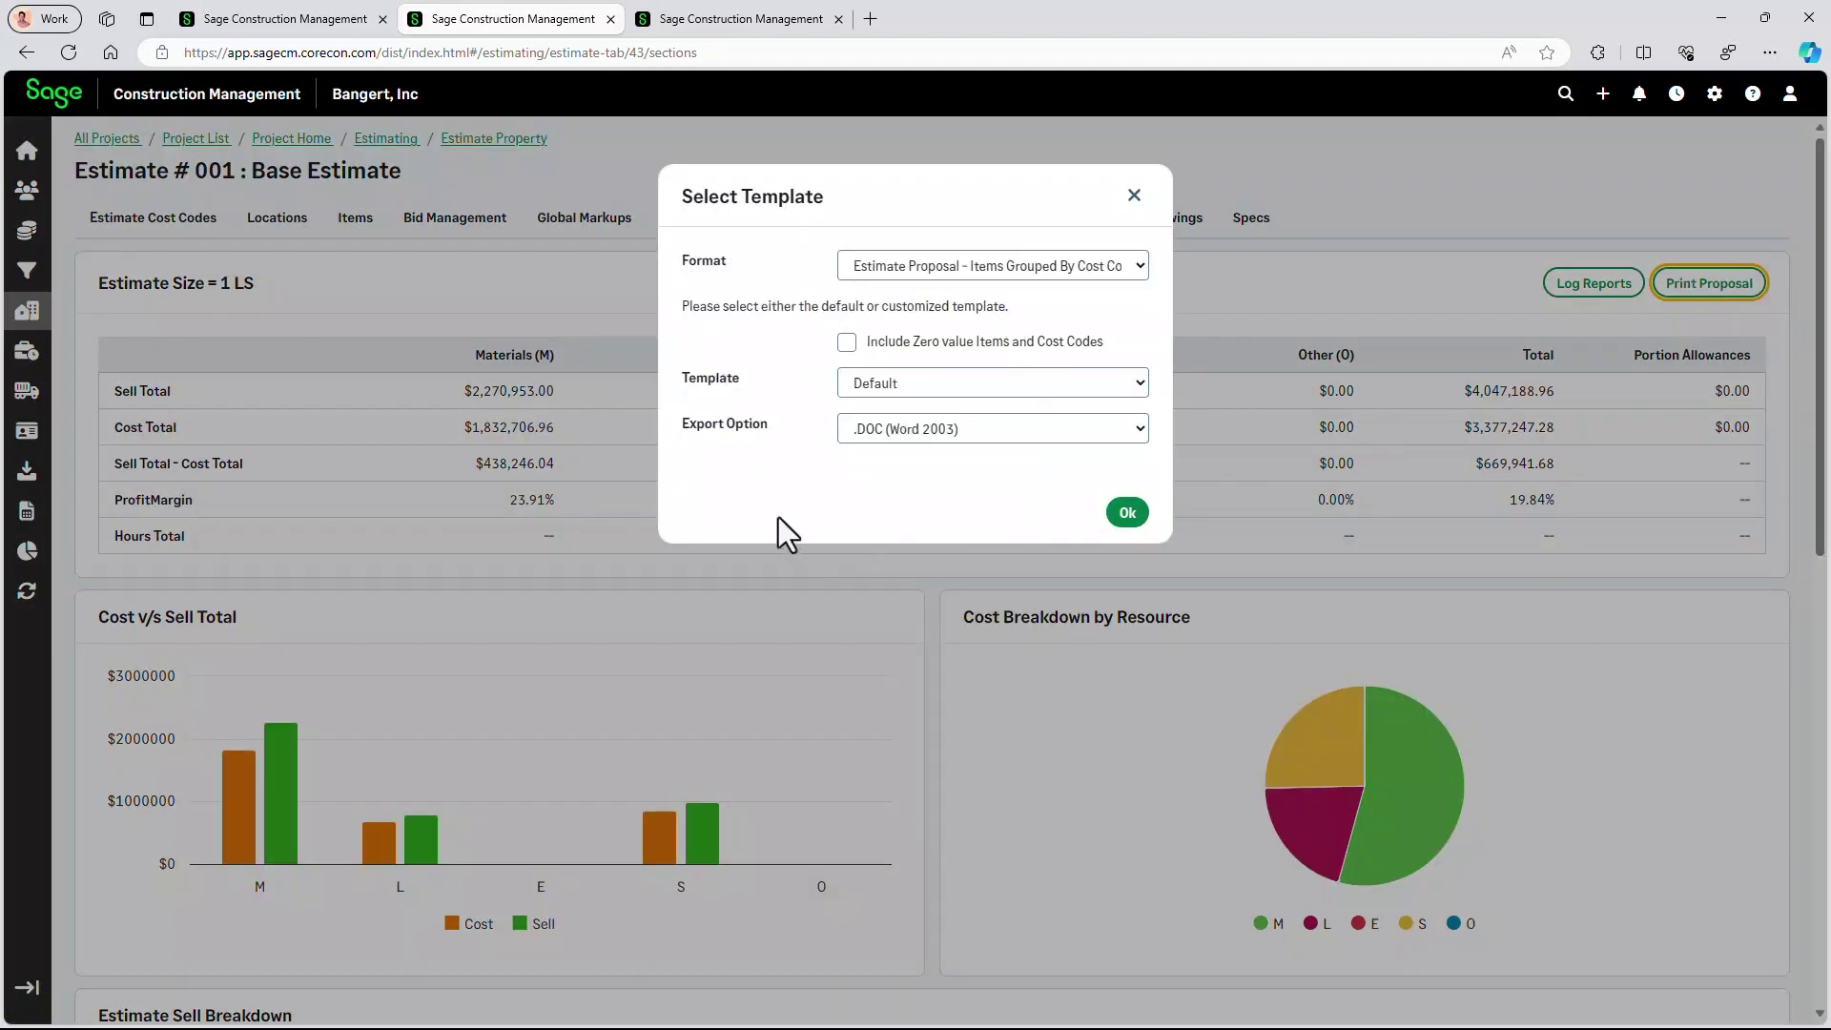
left_click(1079, 269)
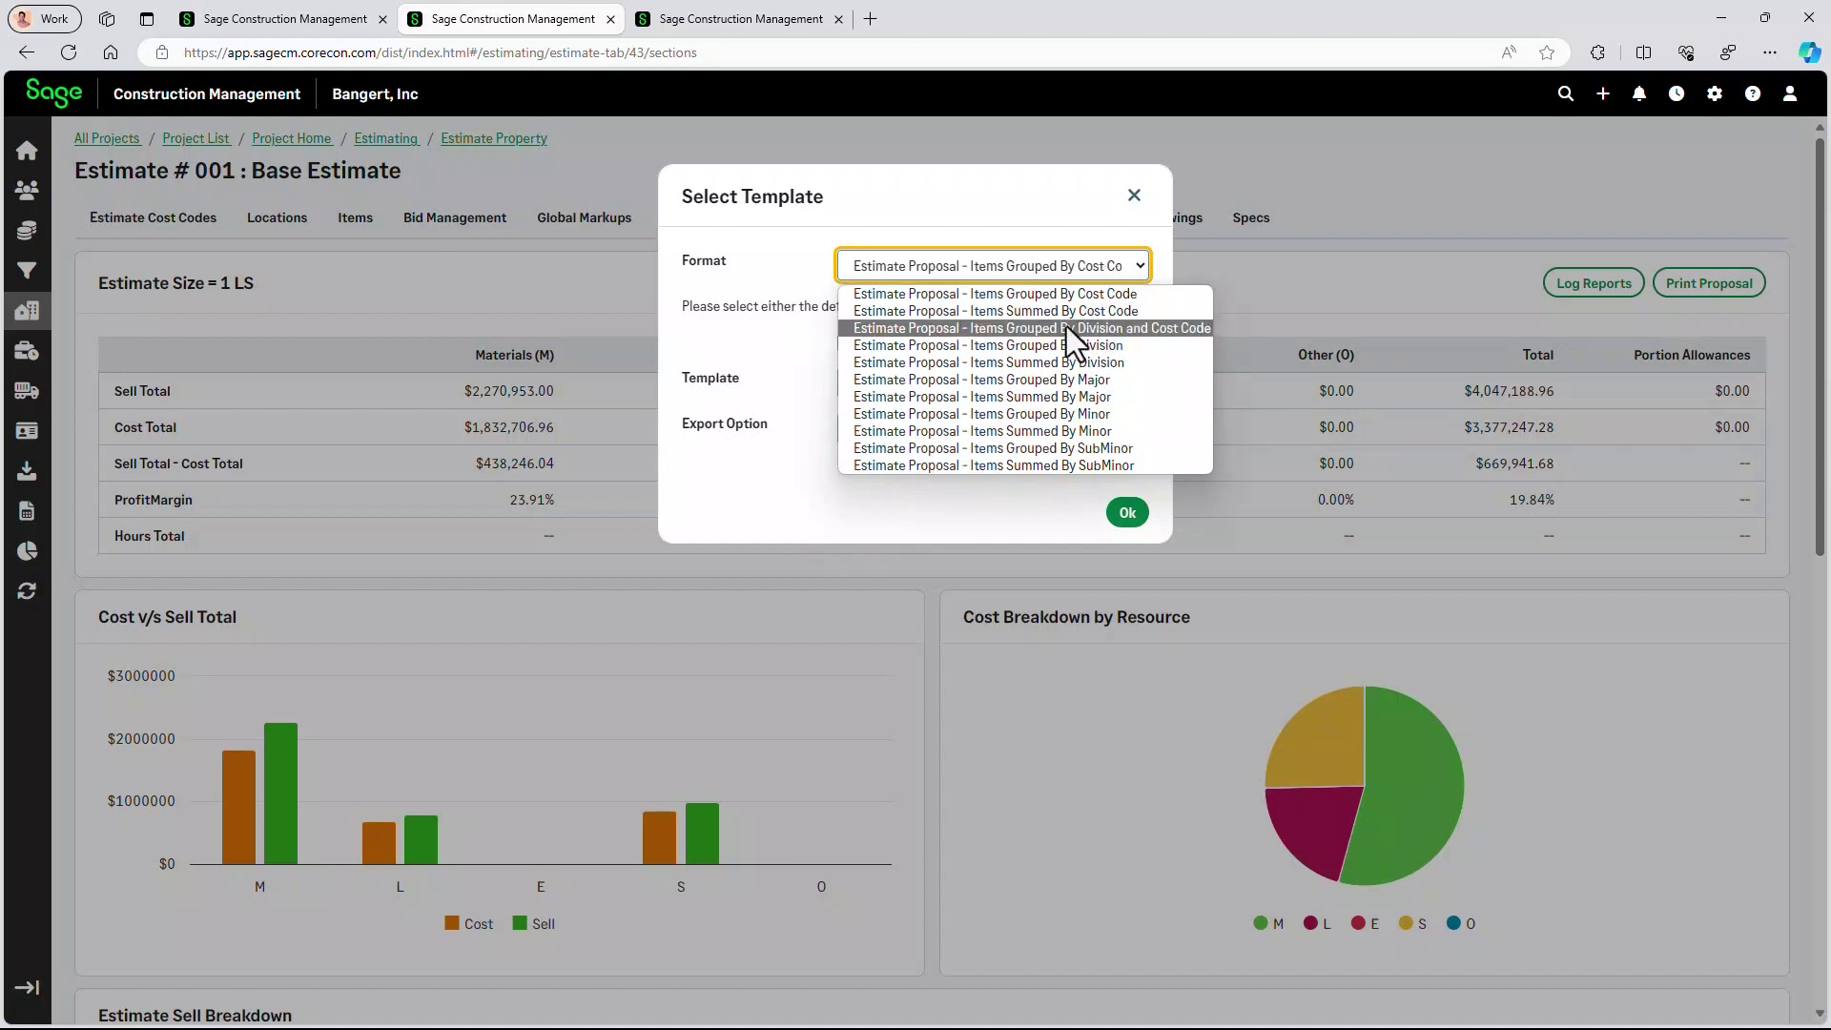
left_click(1136, 329)
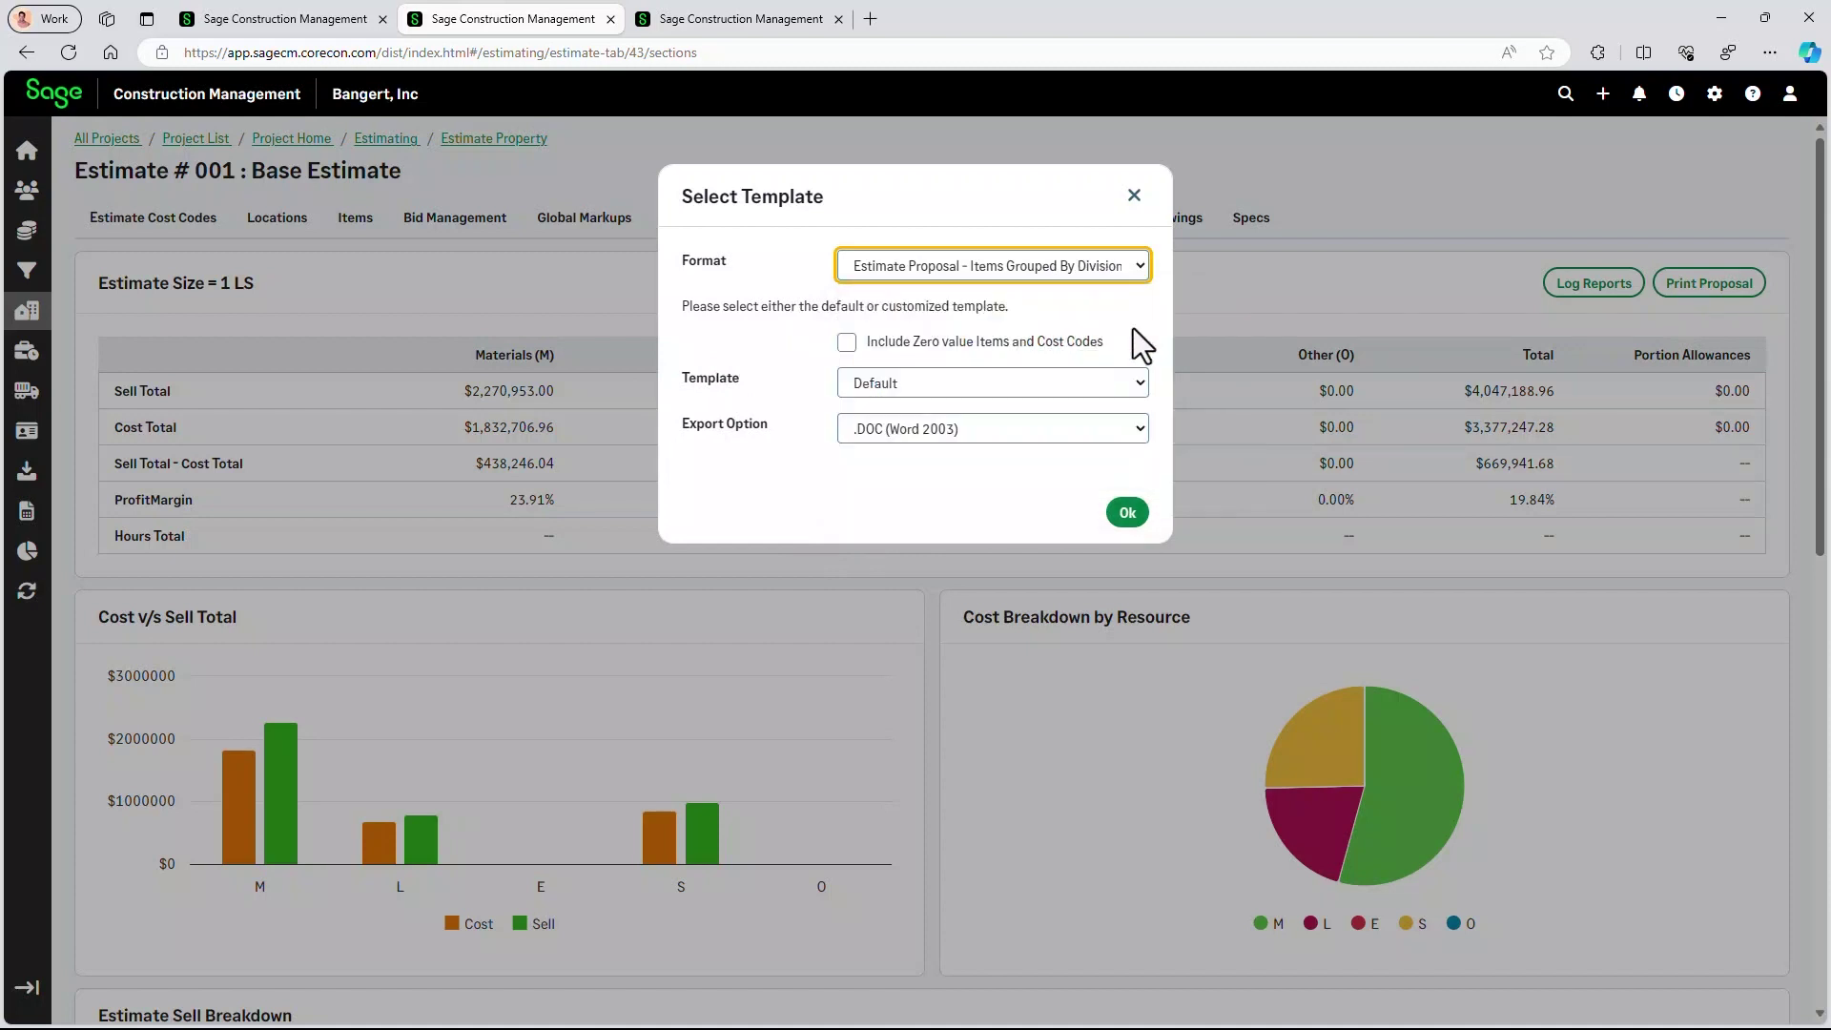
left_click(1127, 522)
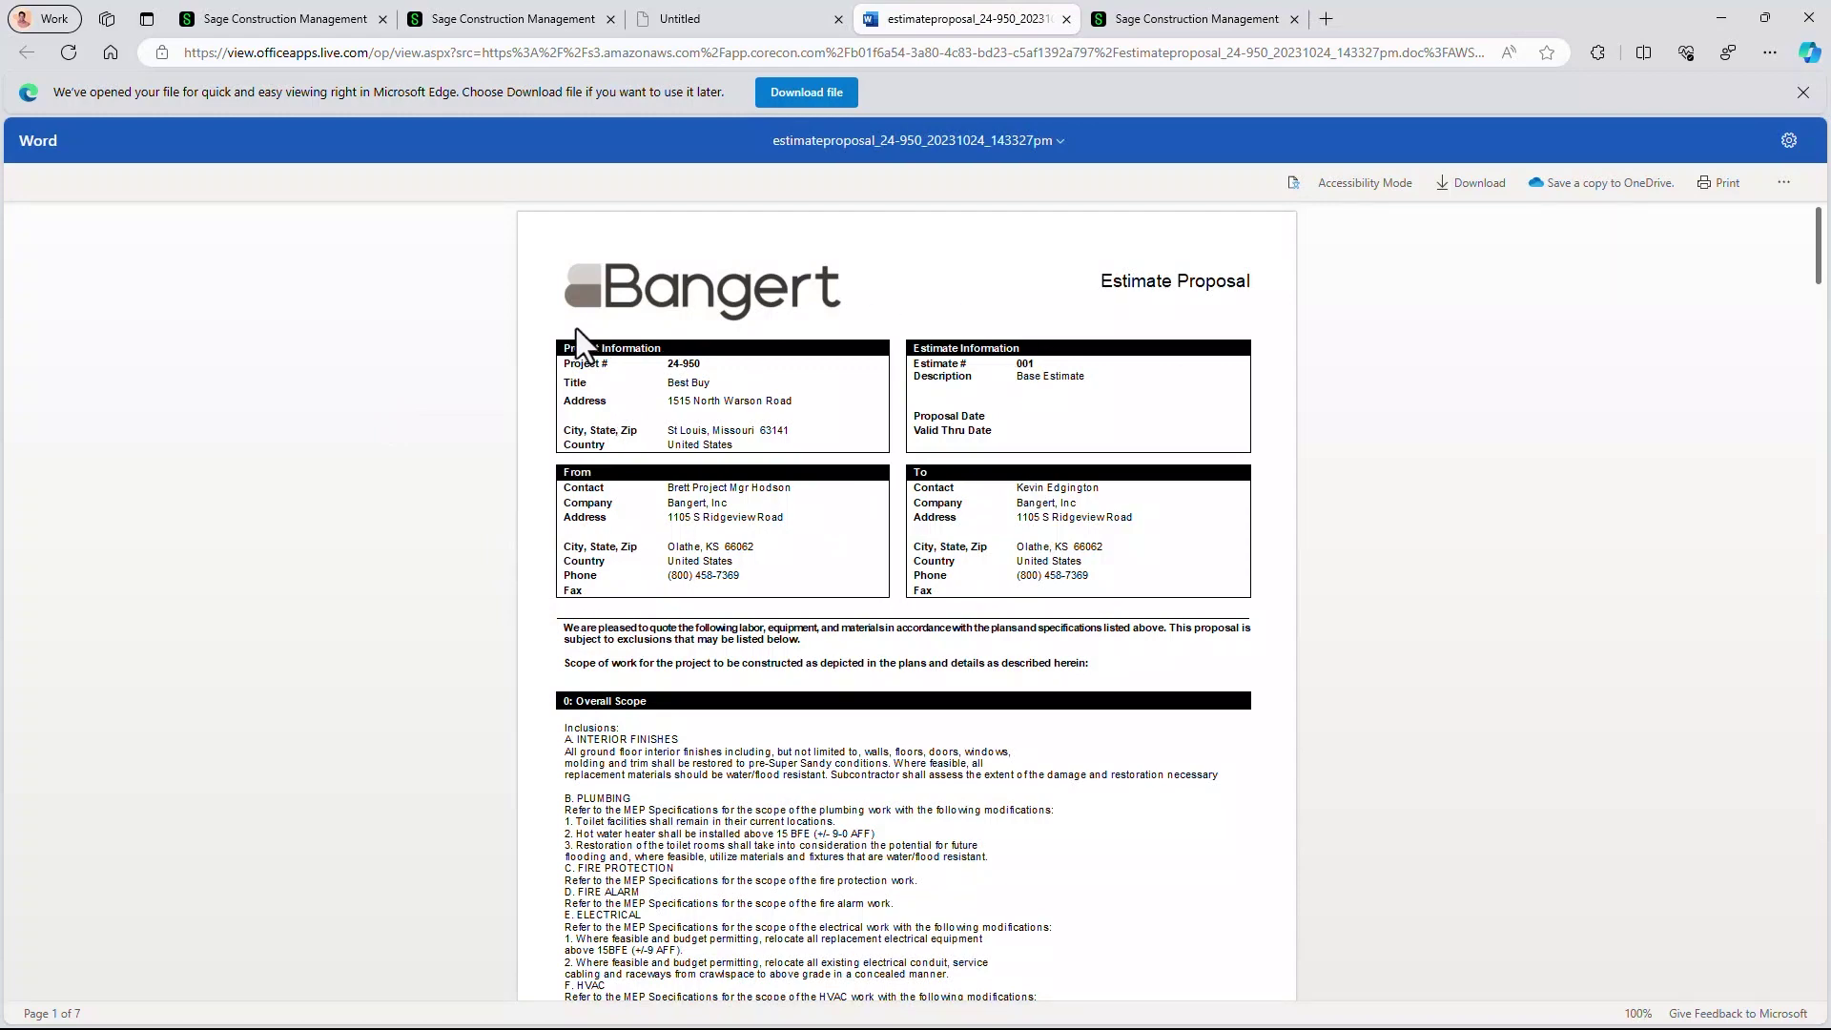
Scroll through the seven-page proposal in Word for the web, then close its tab
scroll(732, 533, "down", 2)
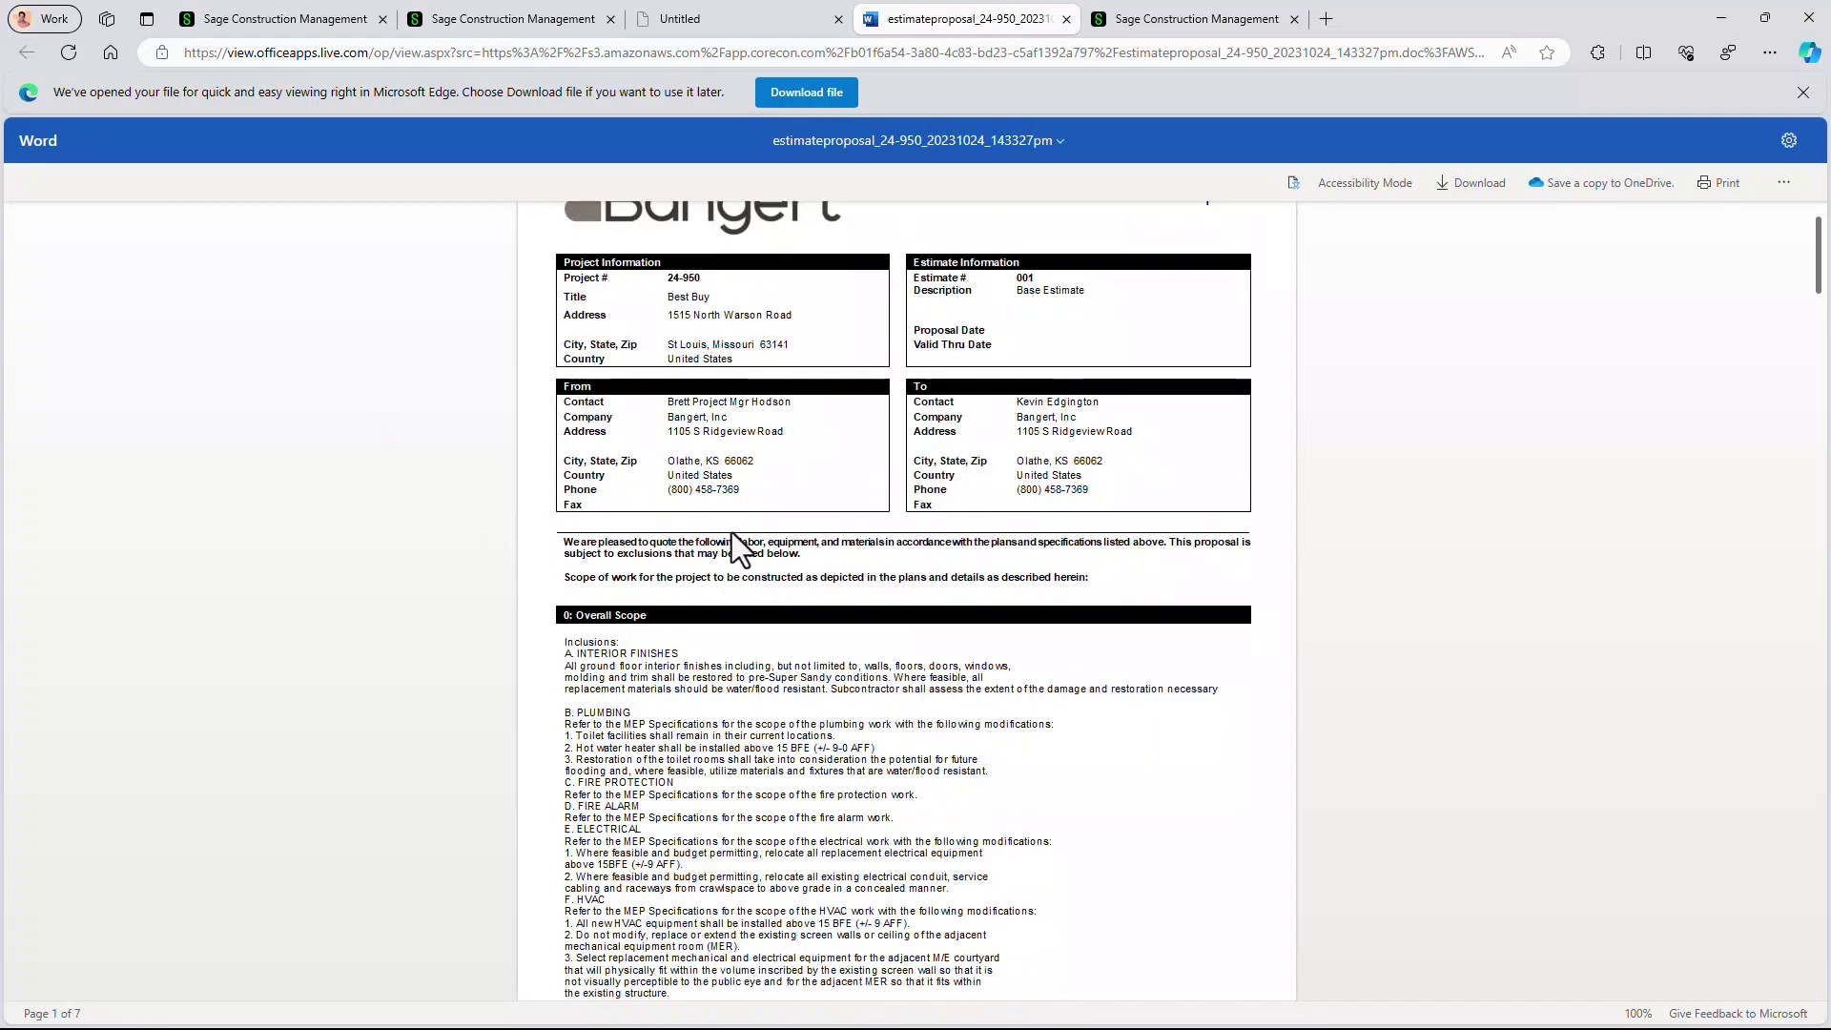
scroll(520, 530, "down", 3)
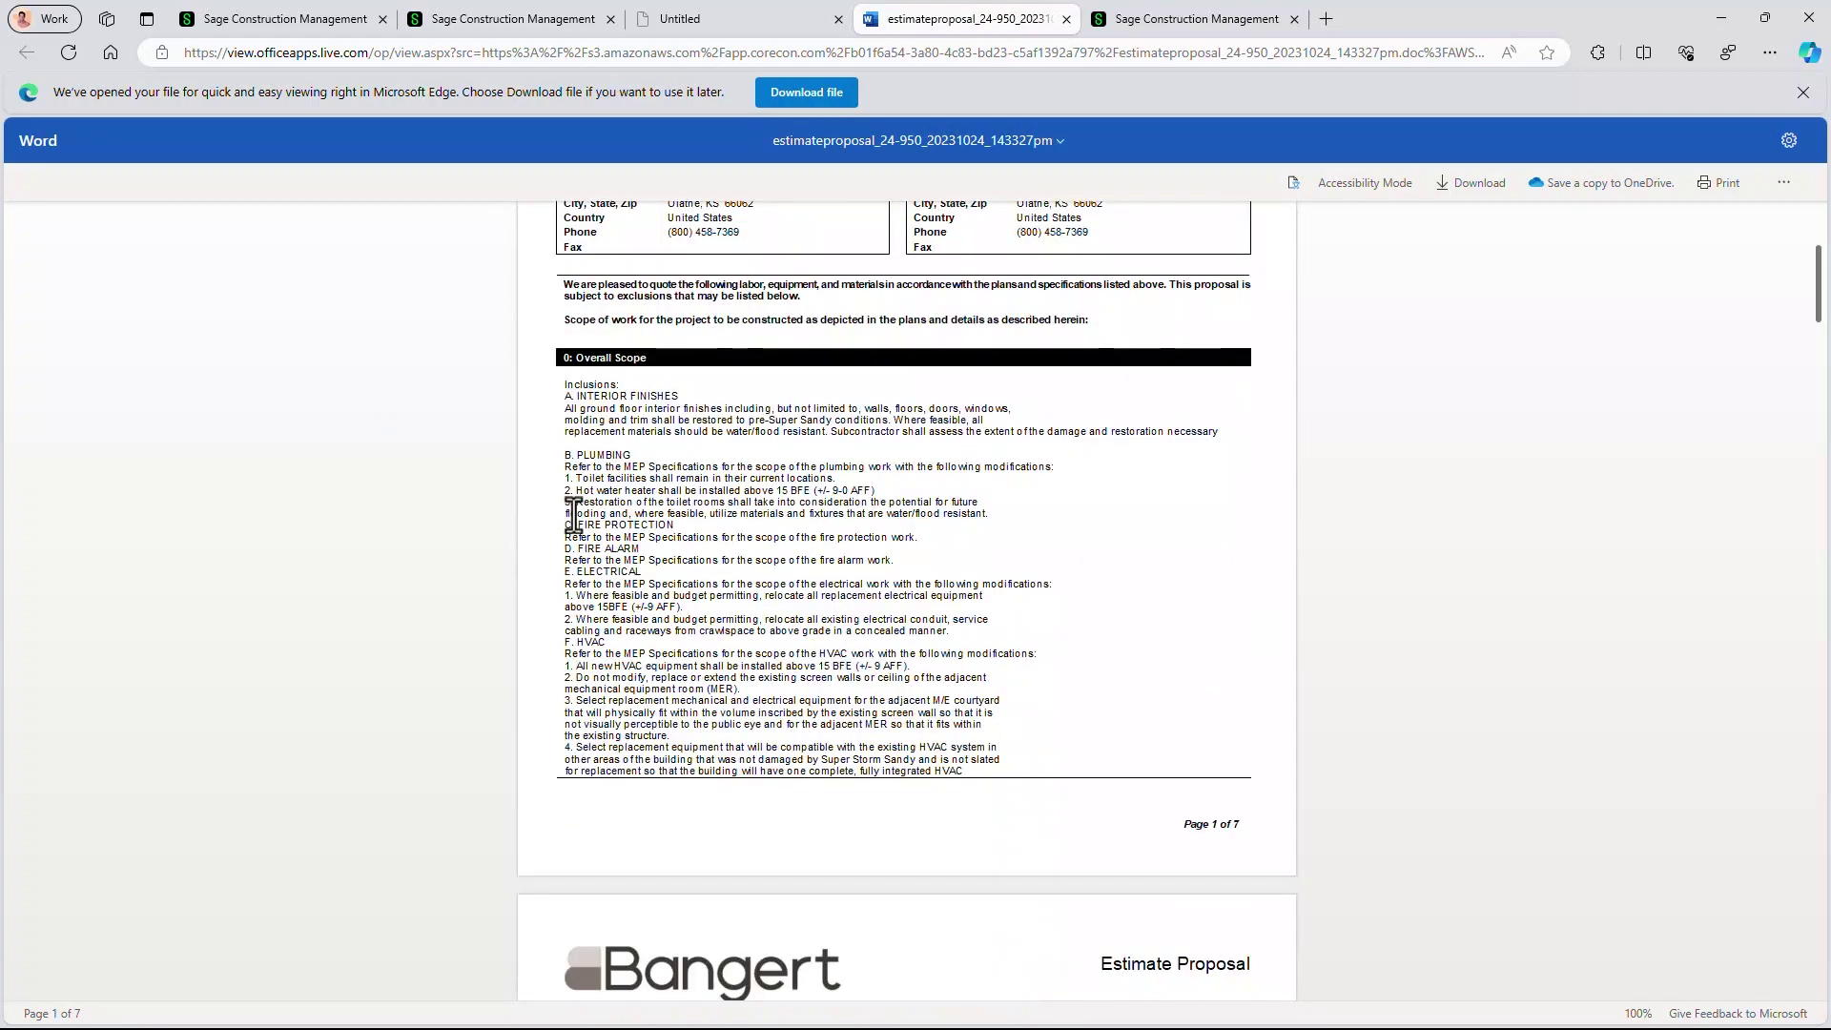
scroll(703, 372, "down", 11)
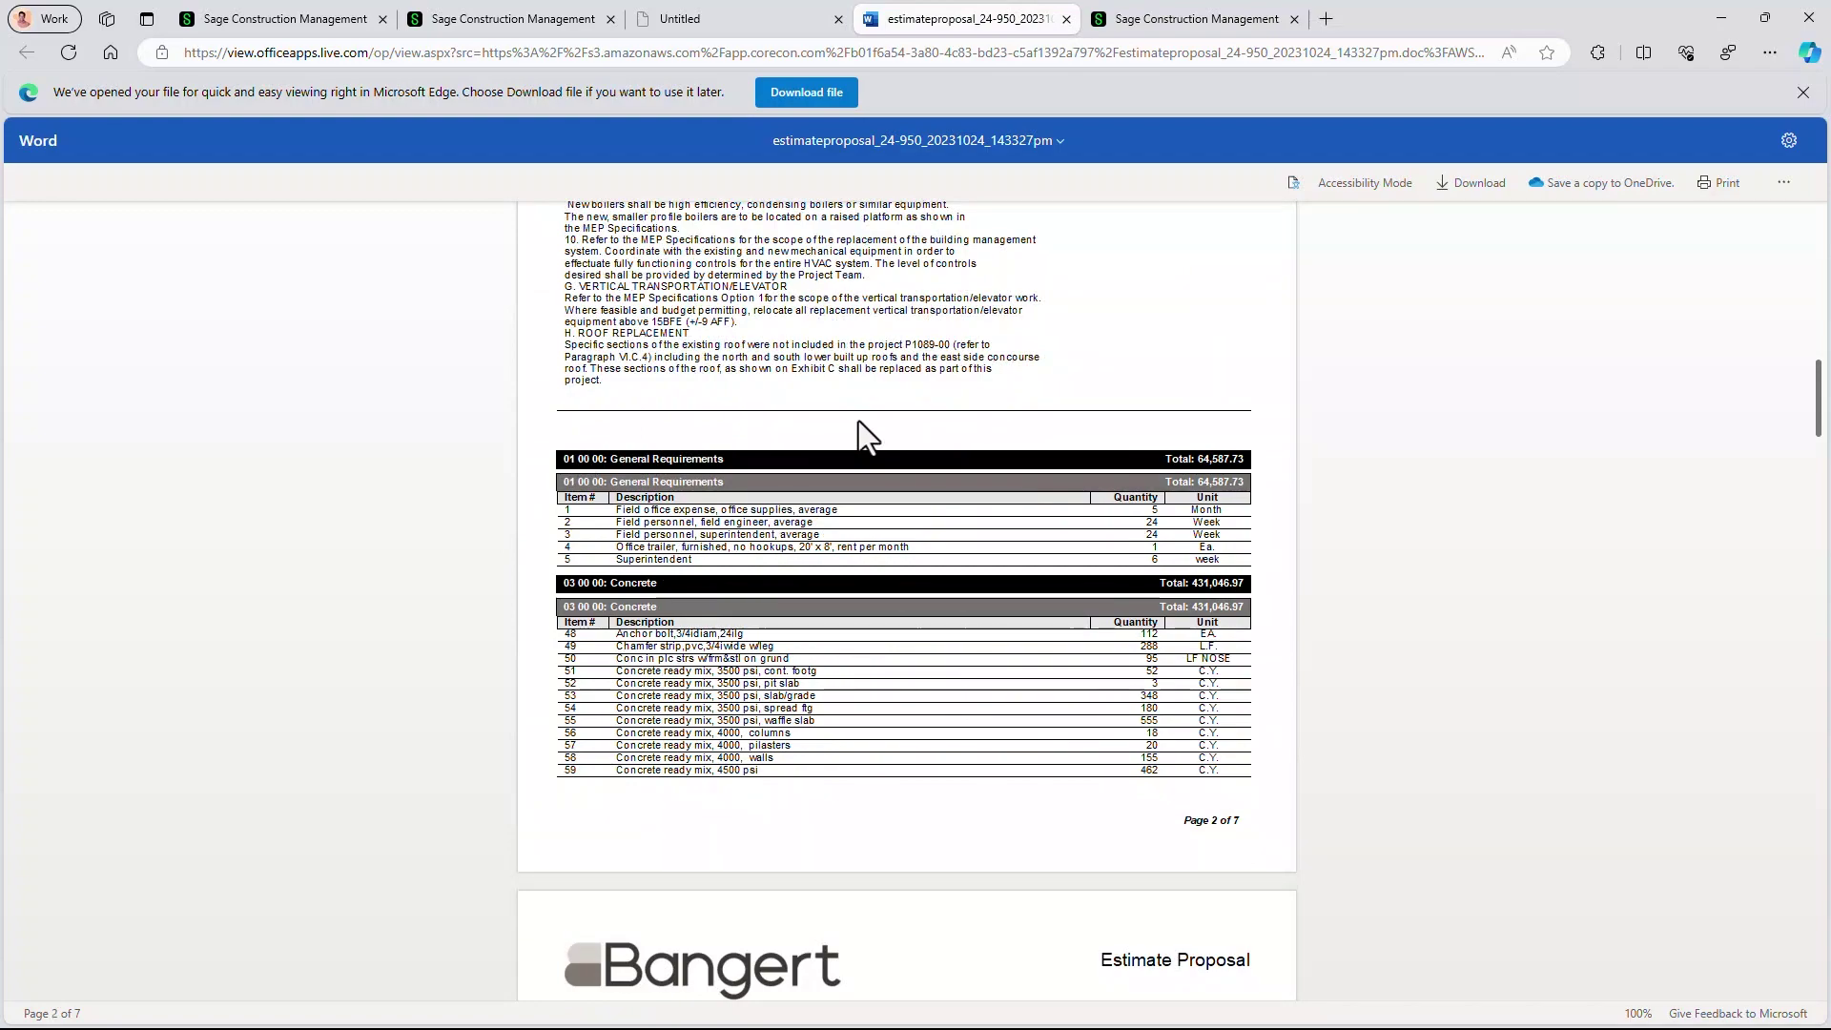
scroll(849, 406, "down", 4)
scroll(852, 405, "down", 12)
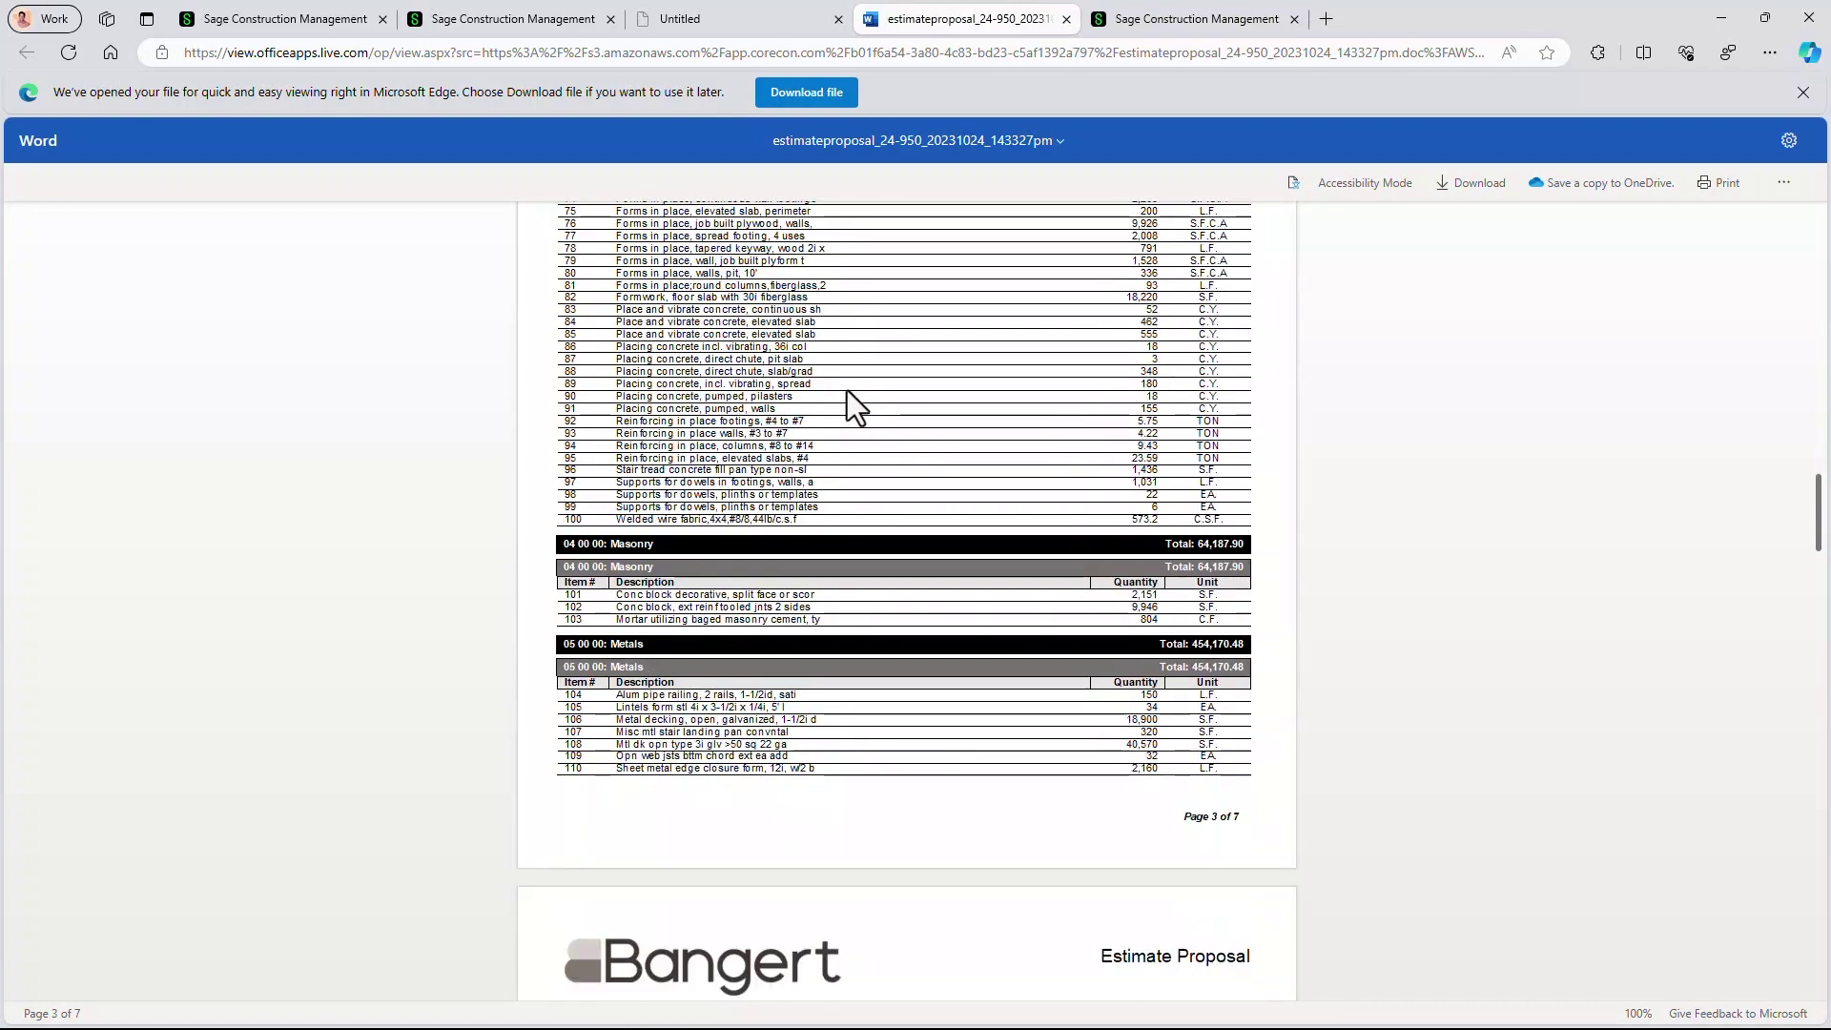
scroll(847, 391, "up", 12)
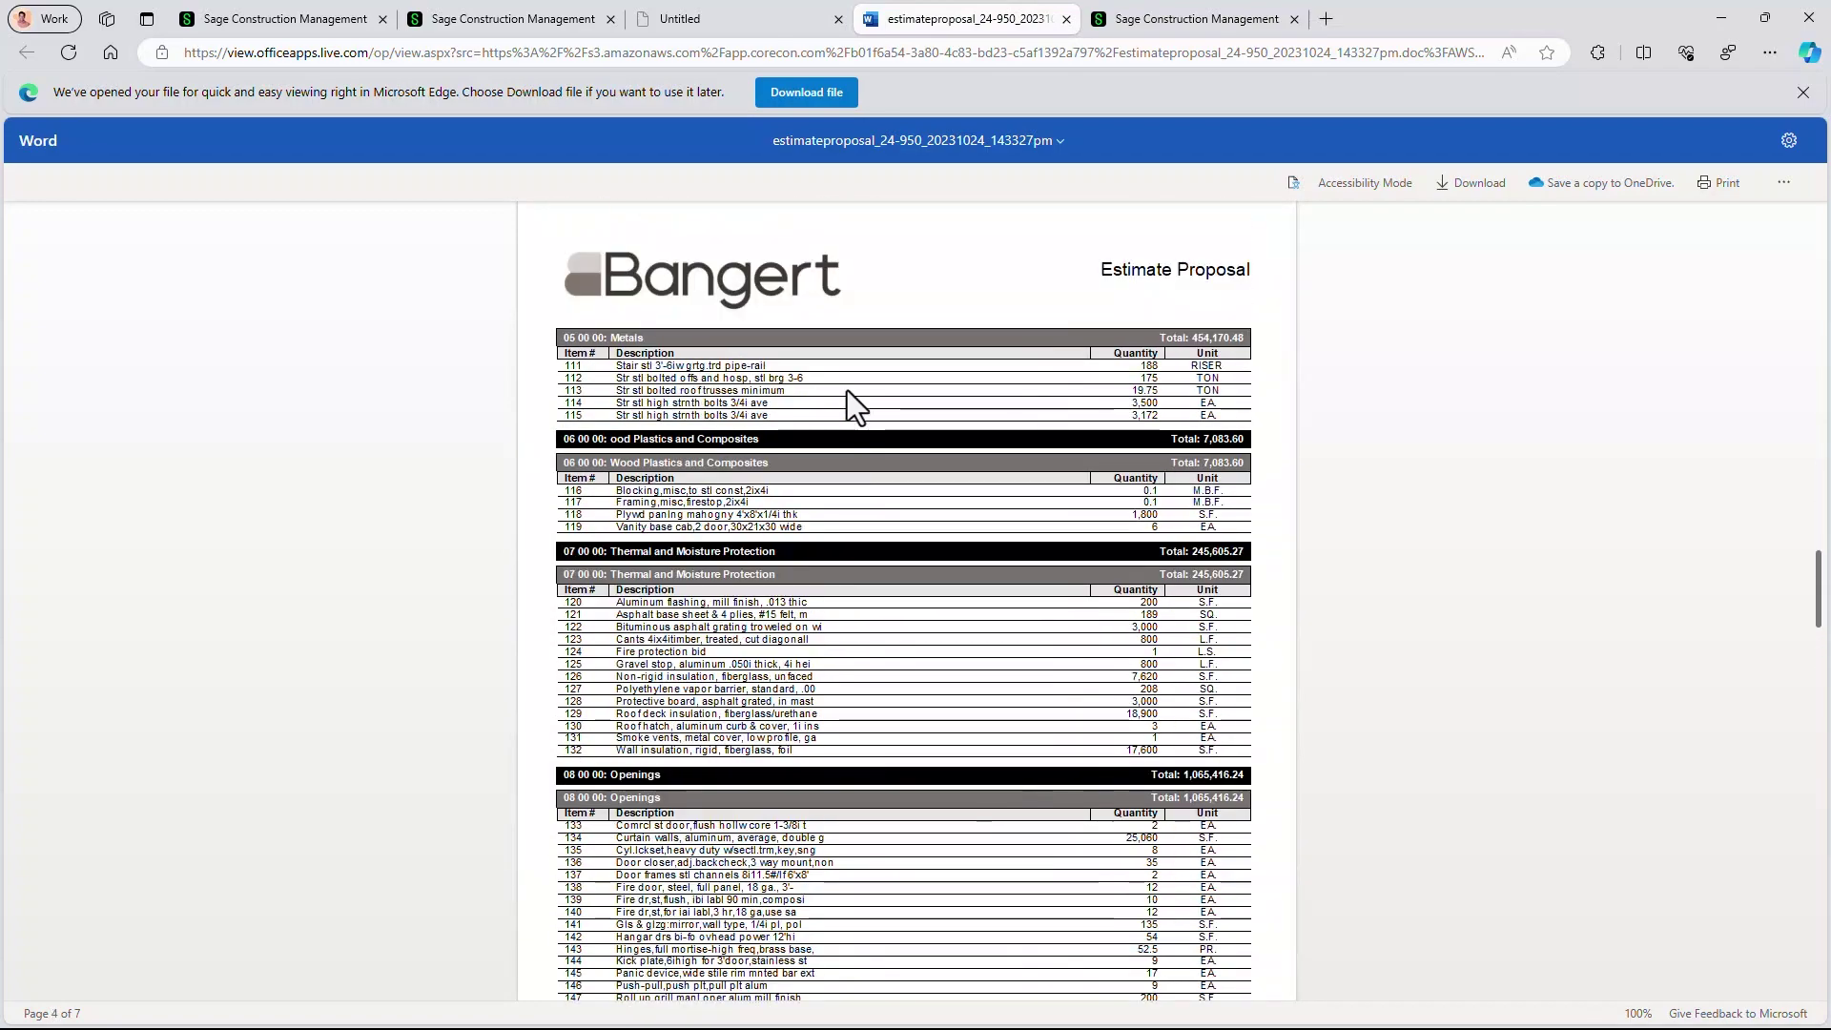
scroll(847, 391, "up", 12)
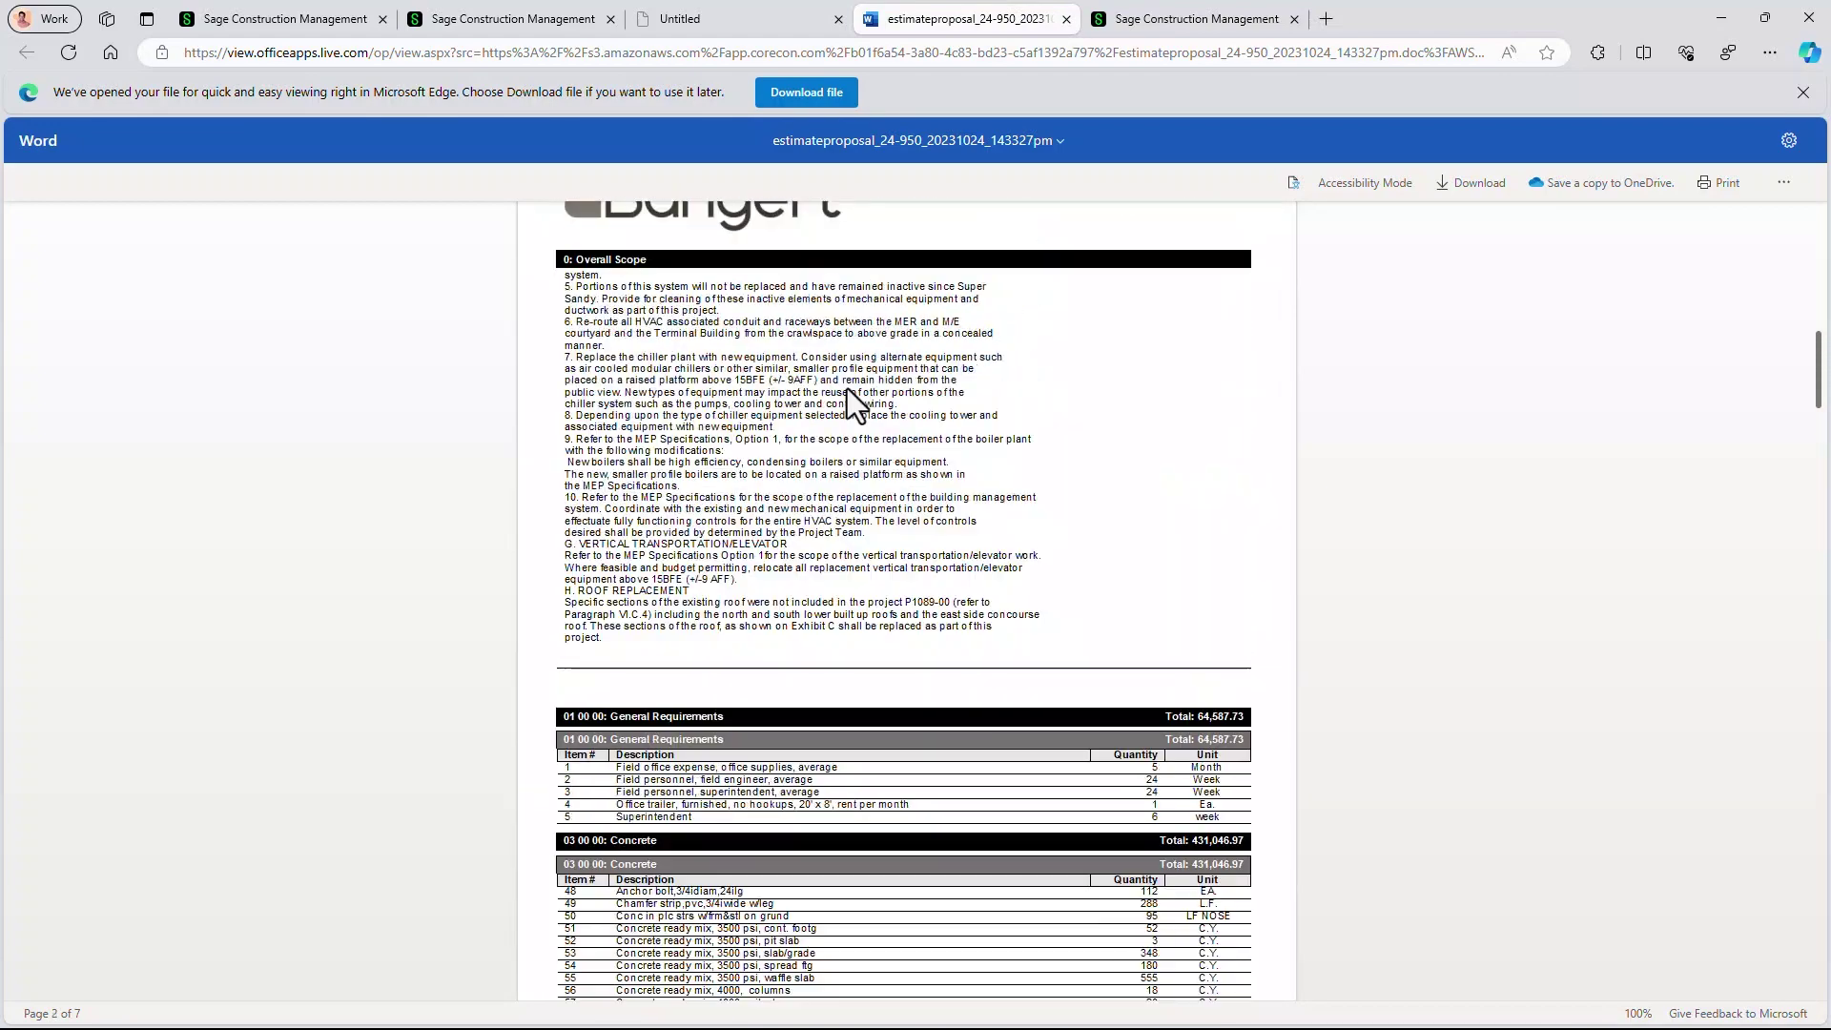
left_click(1069, 20)
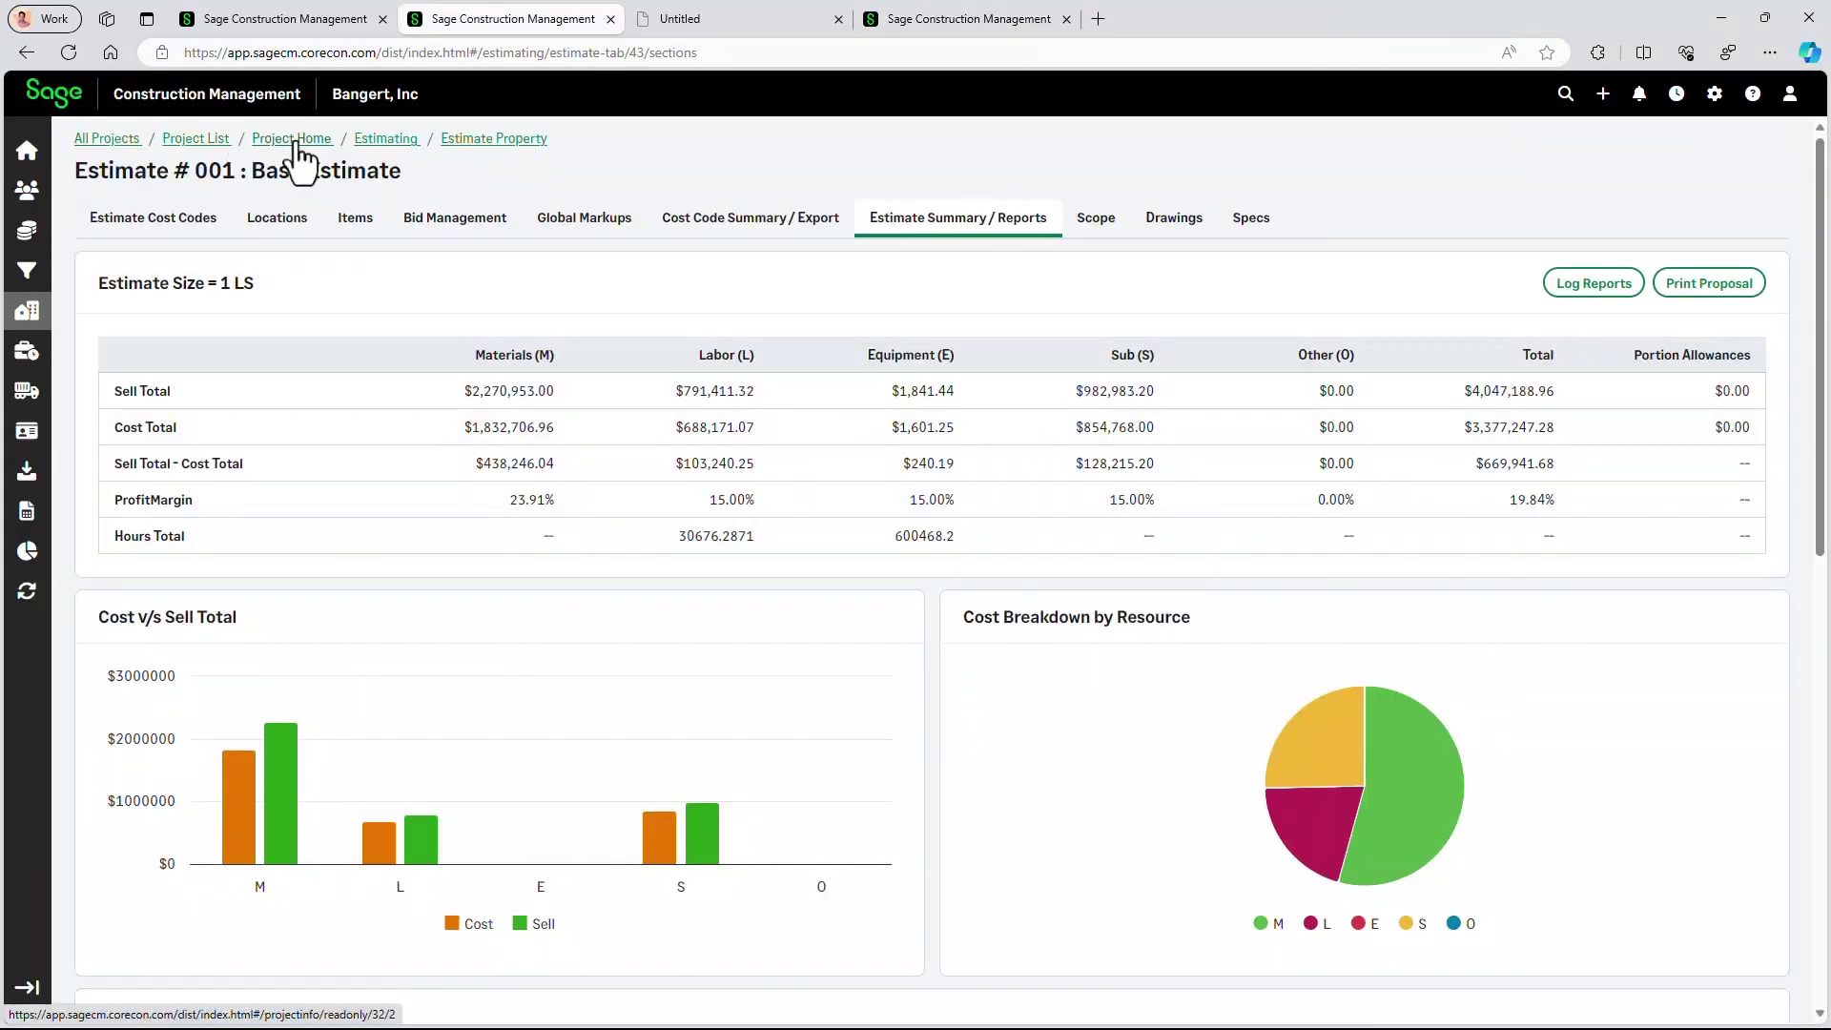
Open Prime Contract 001 from Project Home and review its 14 Schedule of Values items
left_click(295, 143)
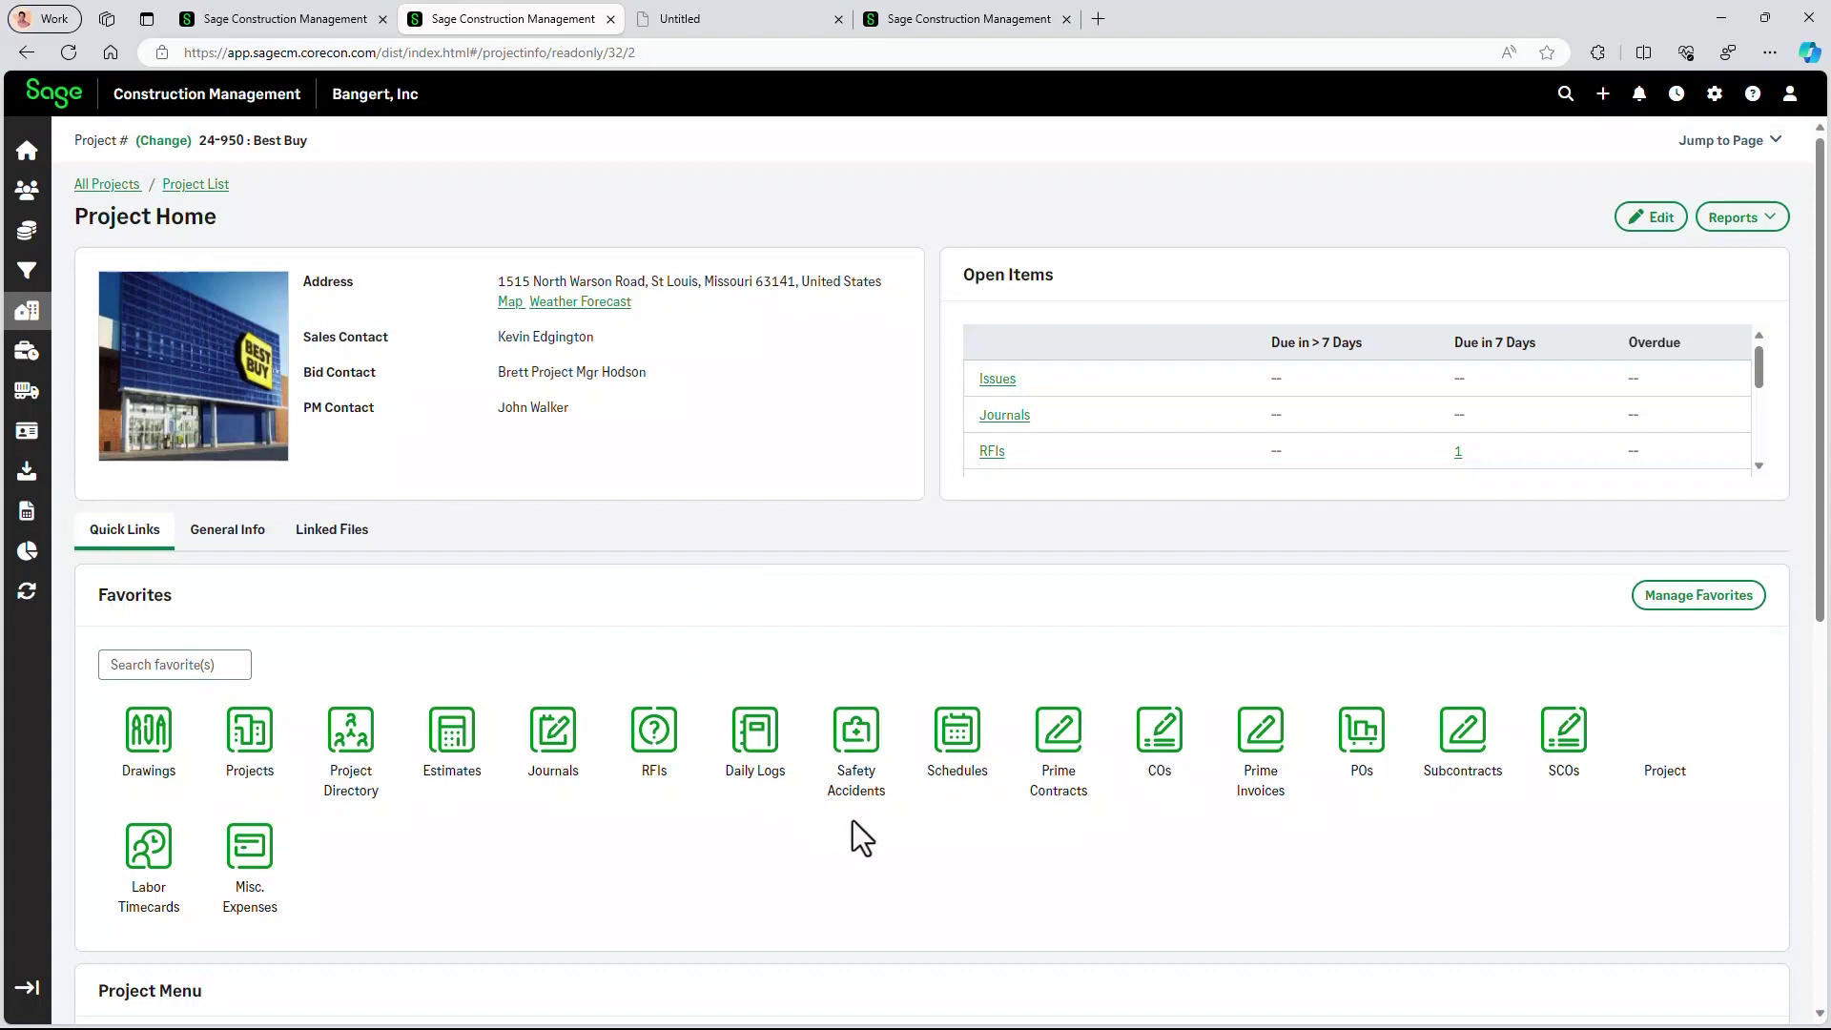
left_click(1057, 760)
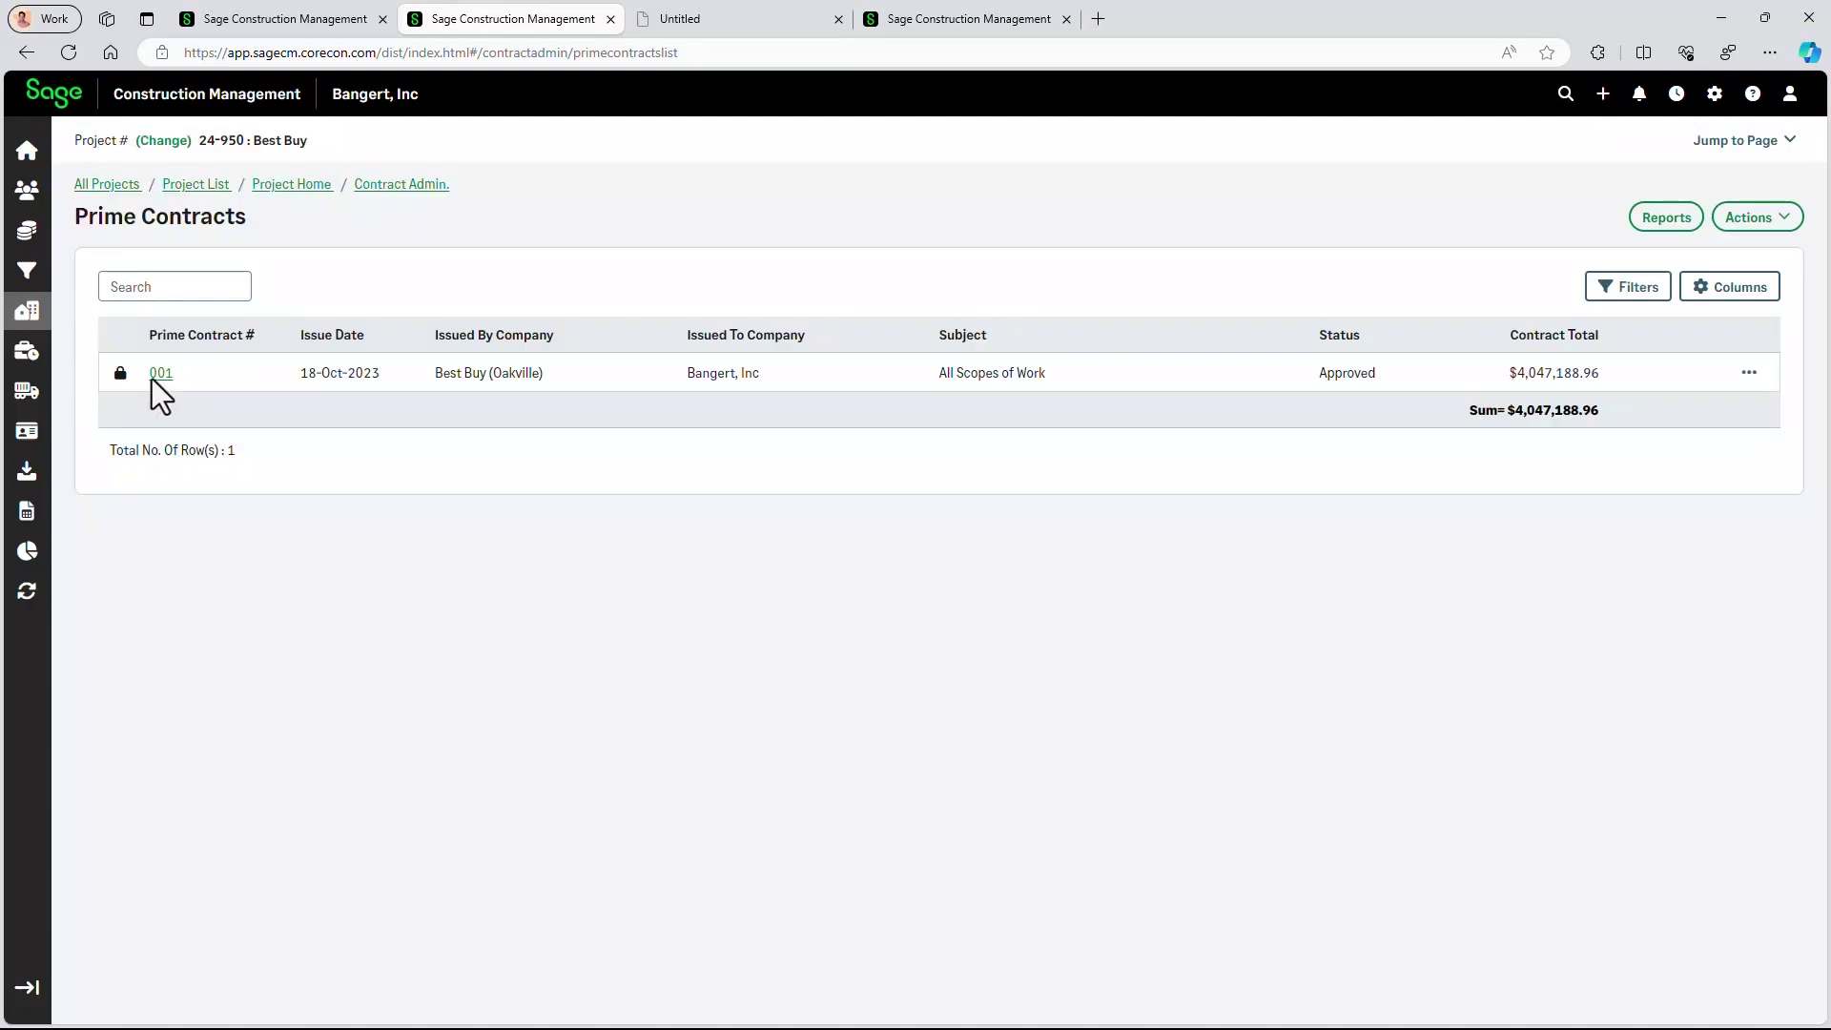
left_click(158, 374)
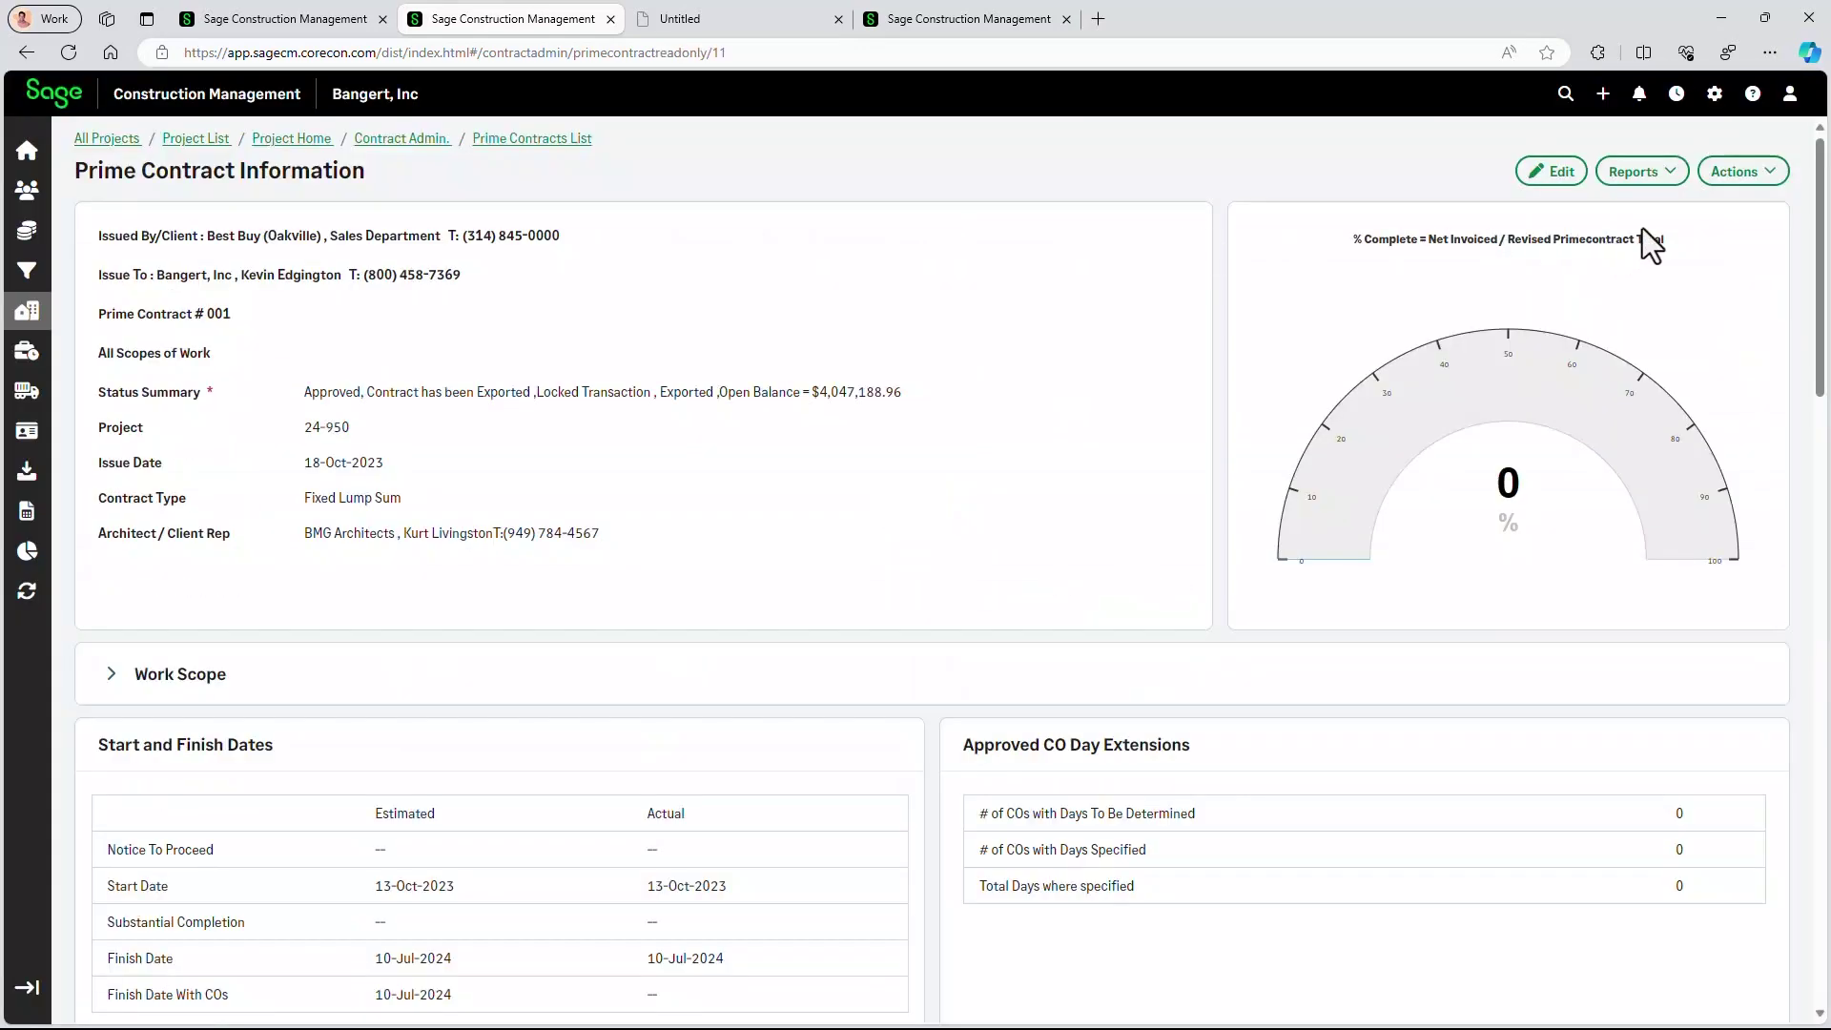
scroll(847, 499, "down", 9)
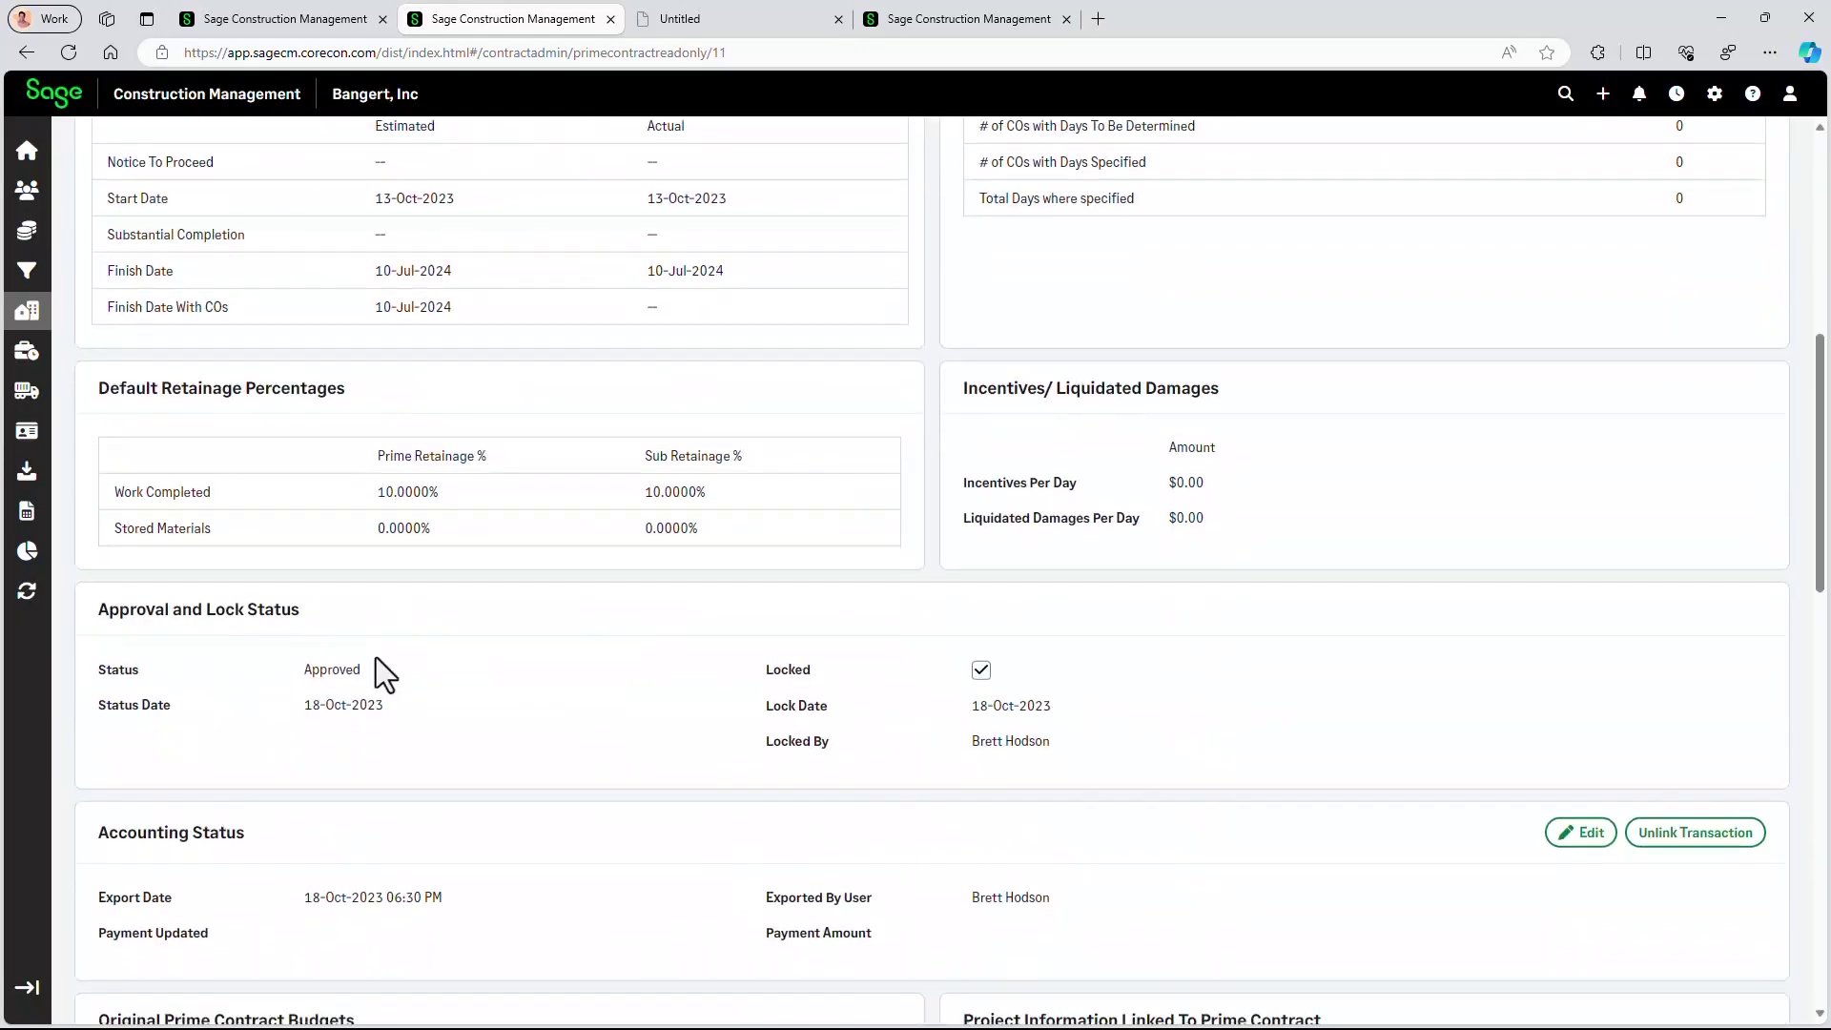
scroll(360, 660, "down", 2)
left_click(240, 817)
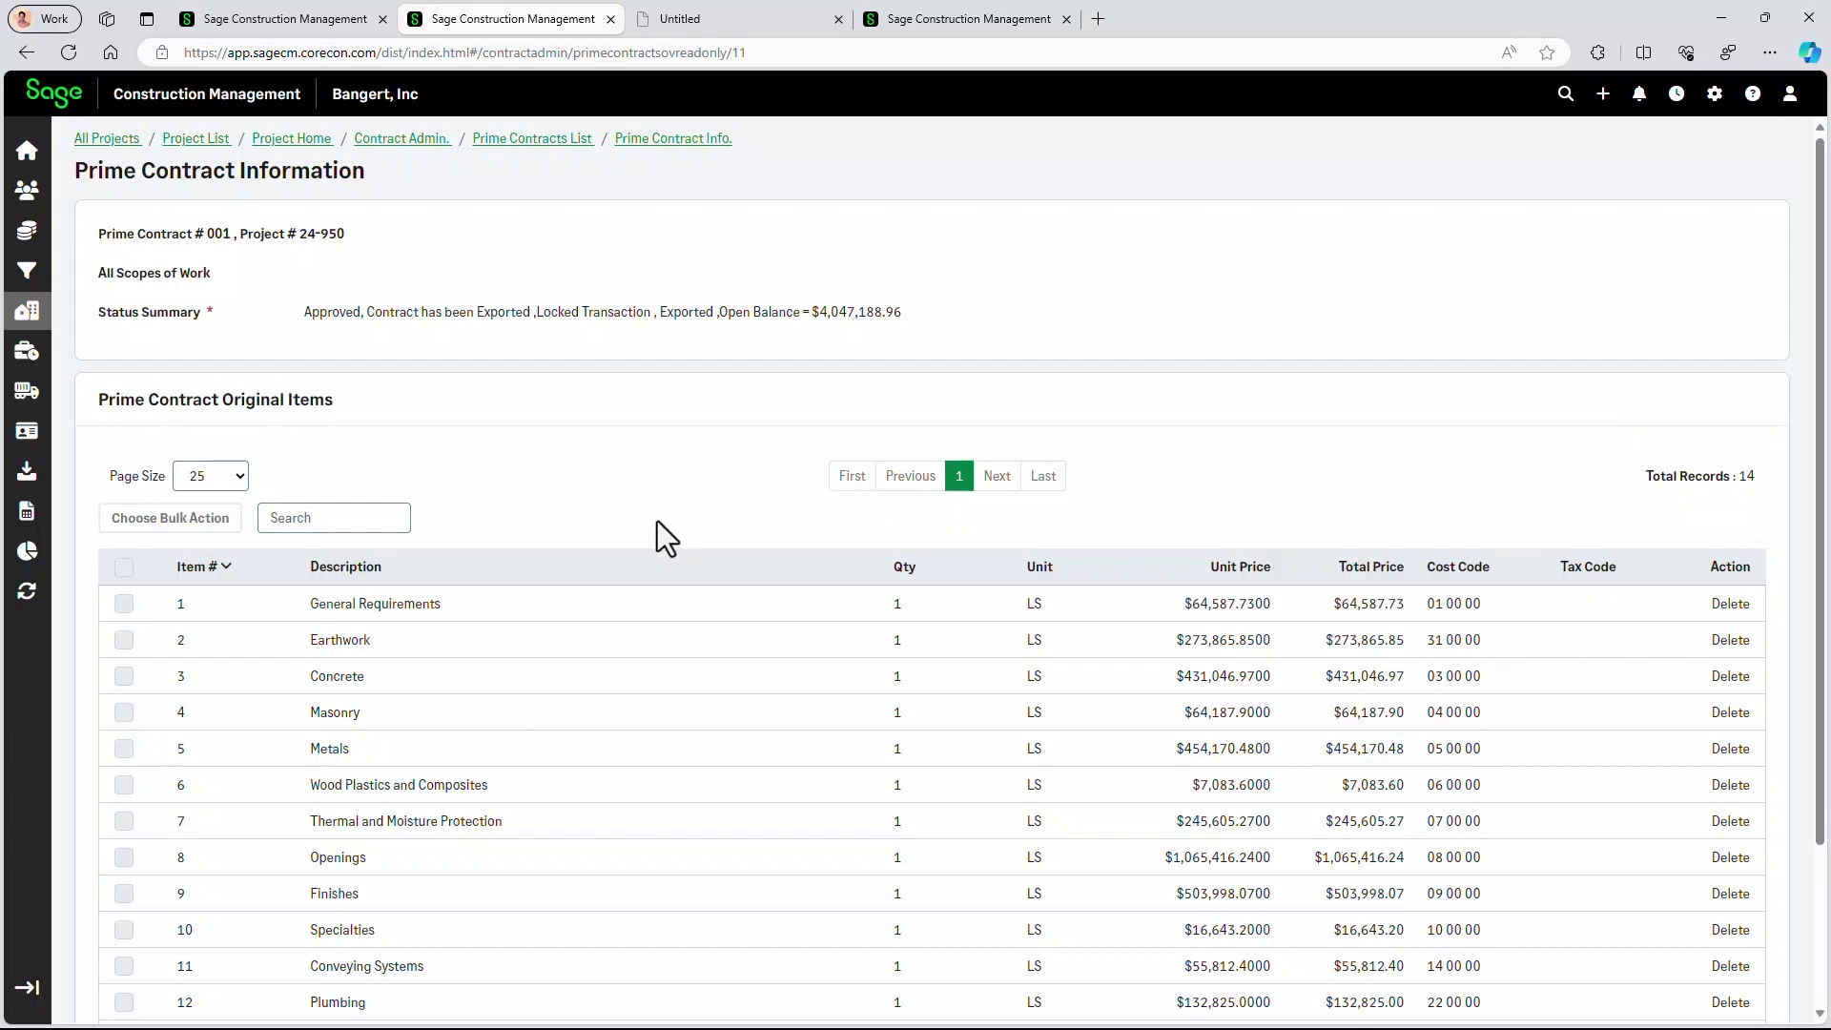
scroll(656, 521, "down", 3)
scroll(656, 521, "up", 3)
Return to the 24-950 Best Buy project home page
left_click(300, 141)
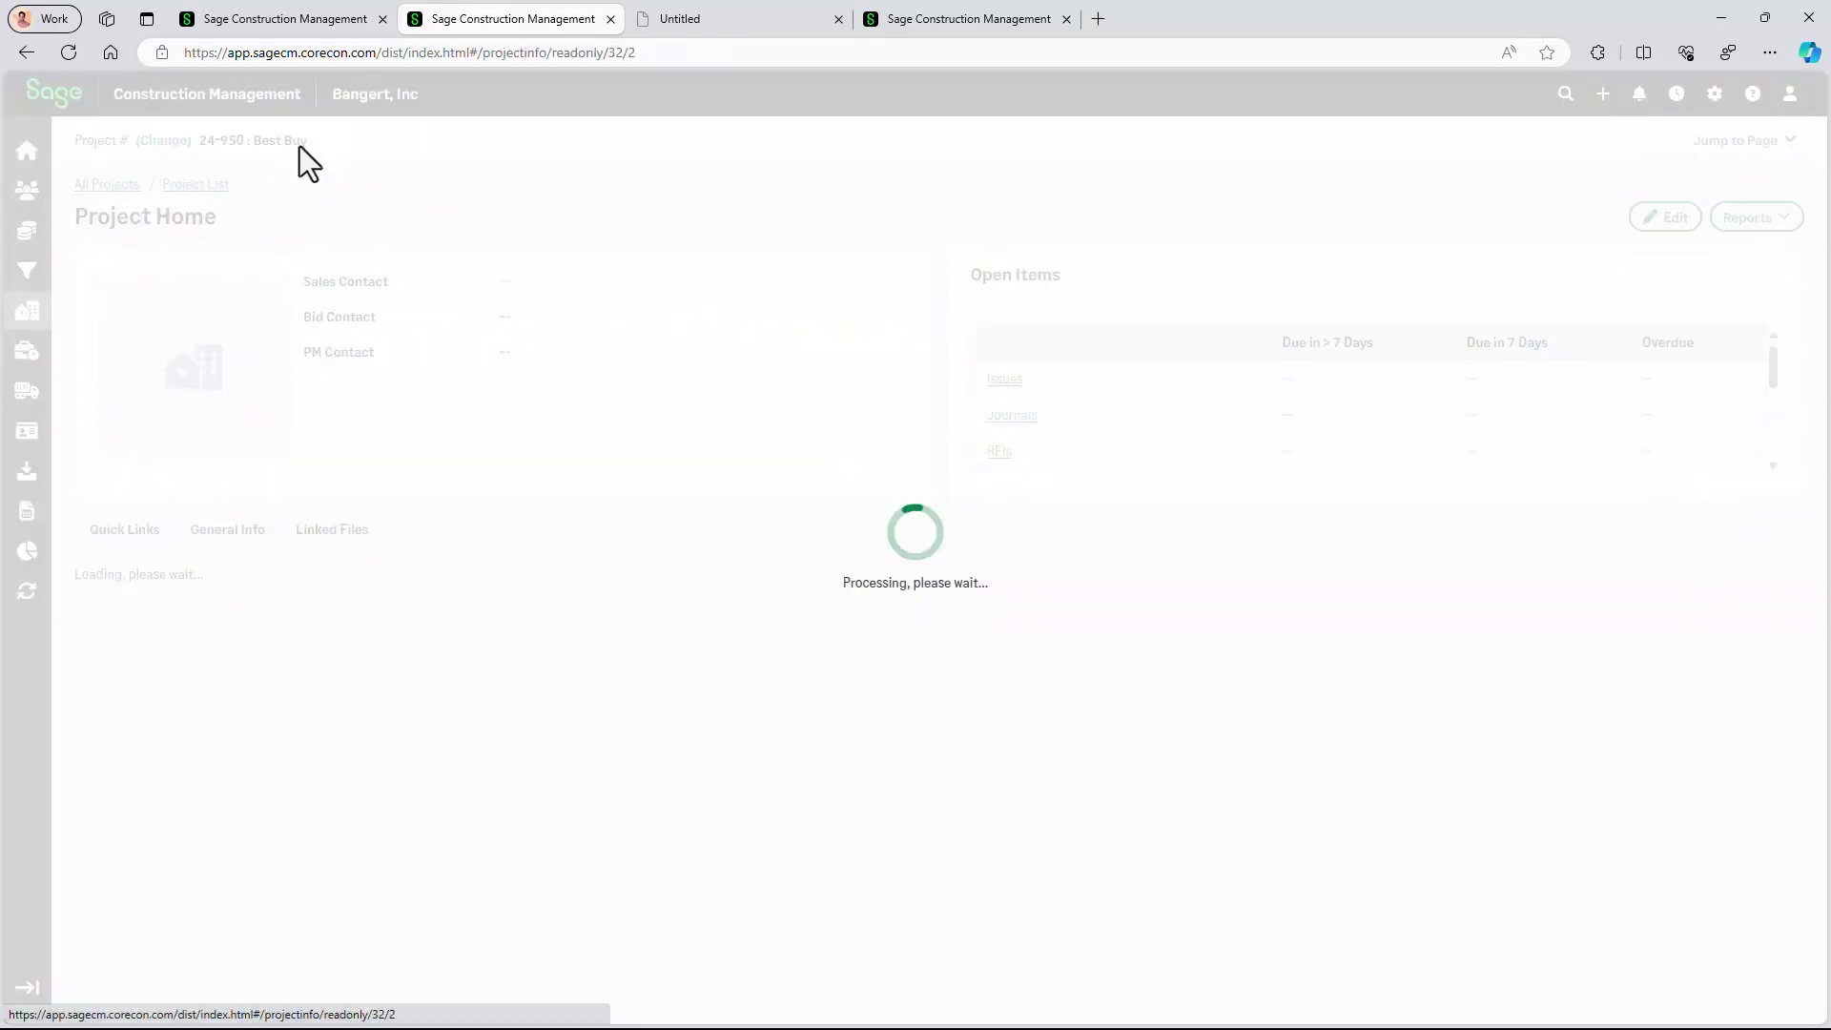